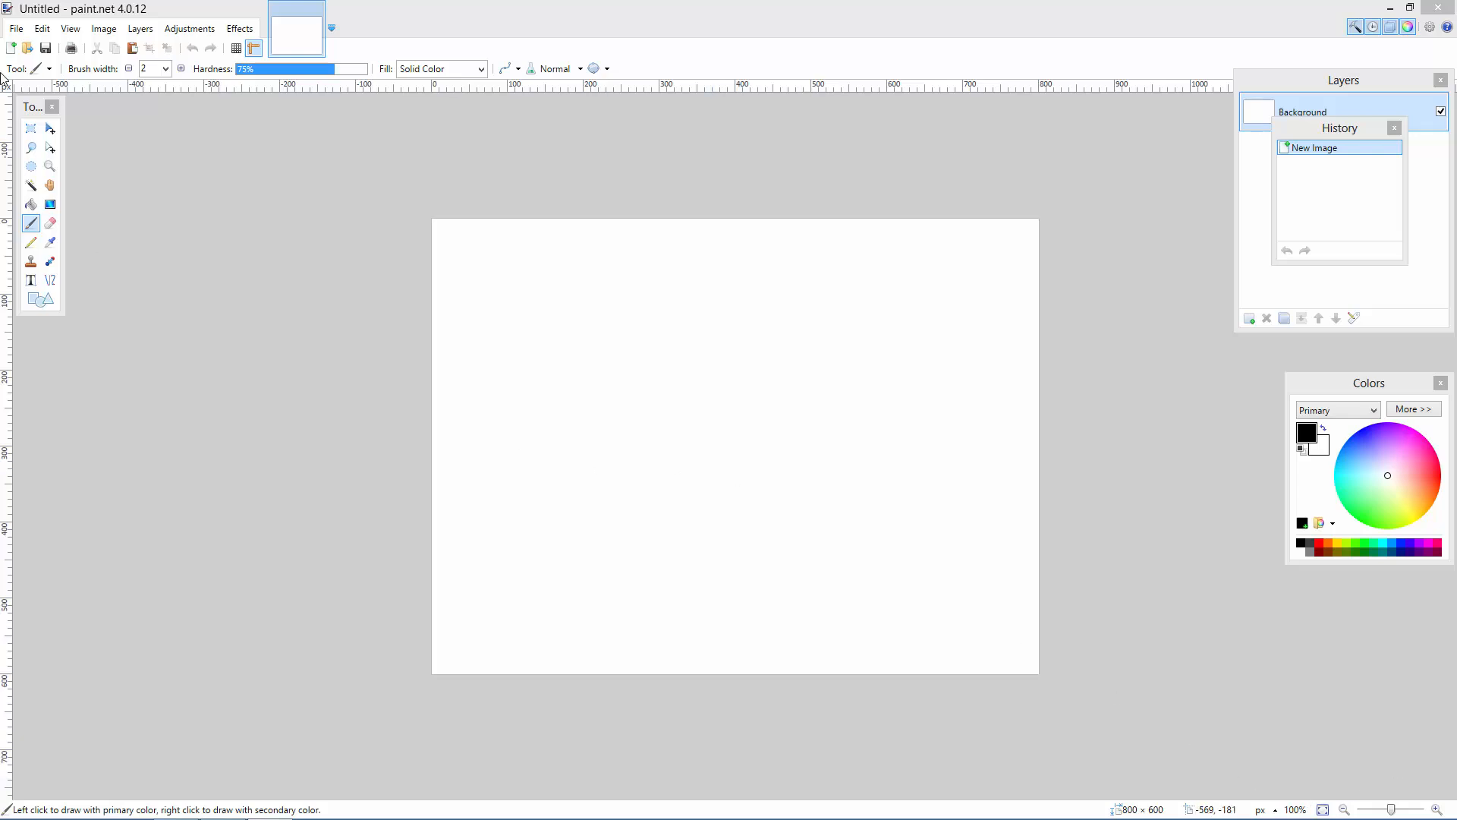
Create a new image 2000 pixels wide and 2000 pixels high
left_click(14, 30)
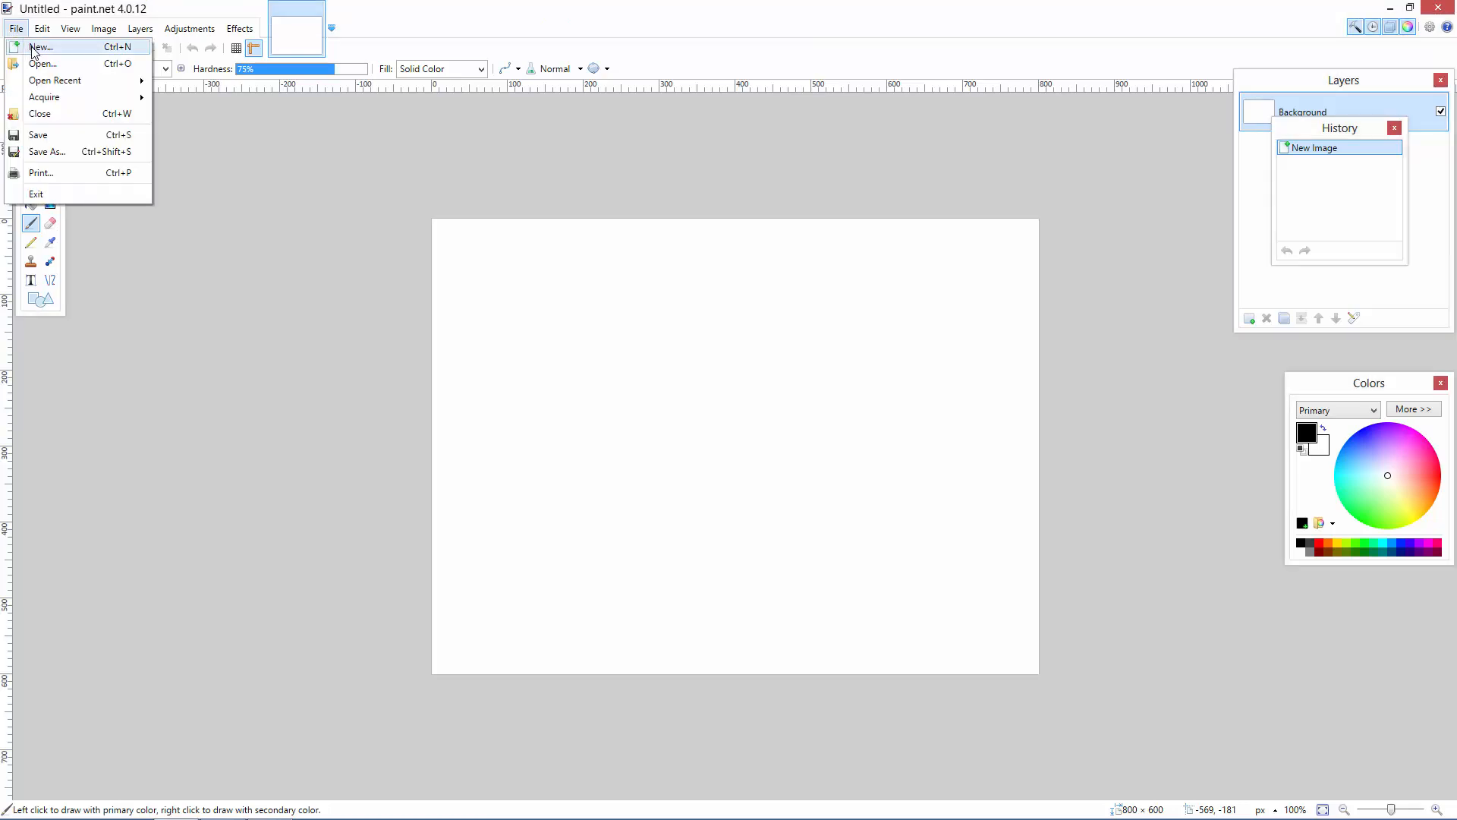
left_click(37, 47)
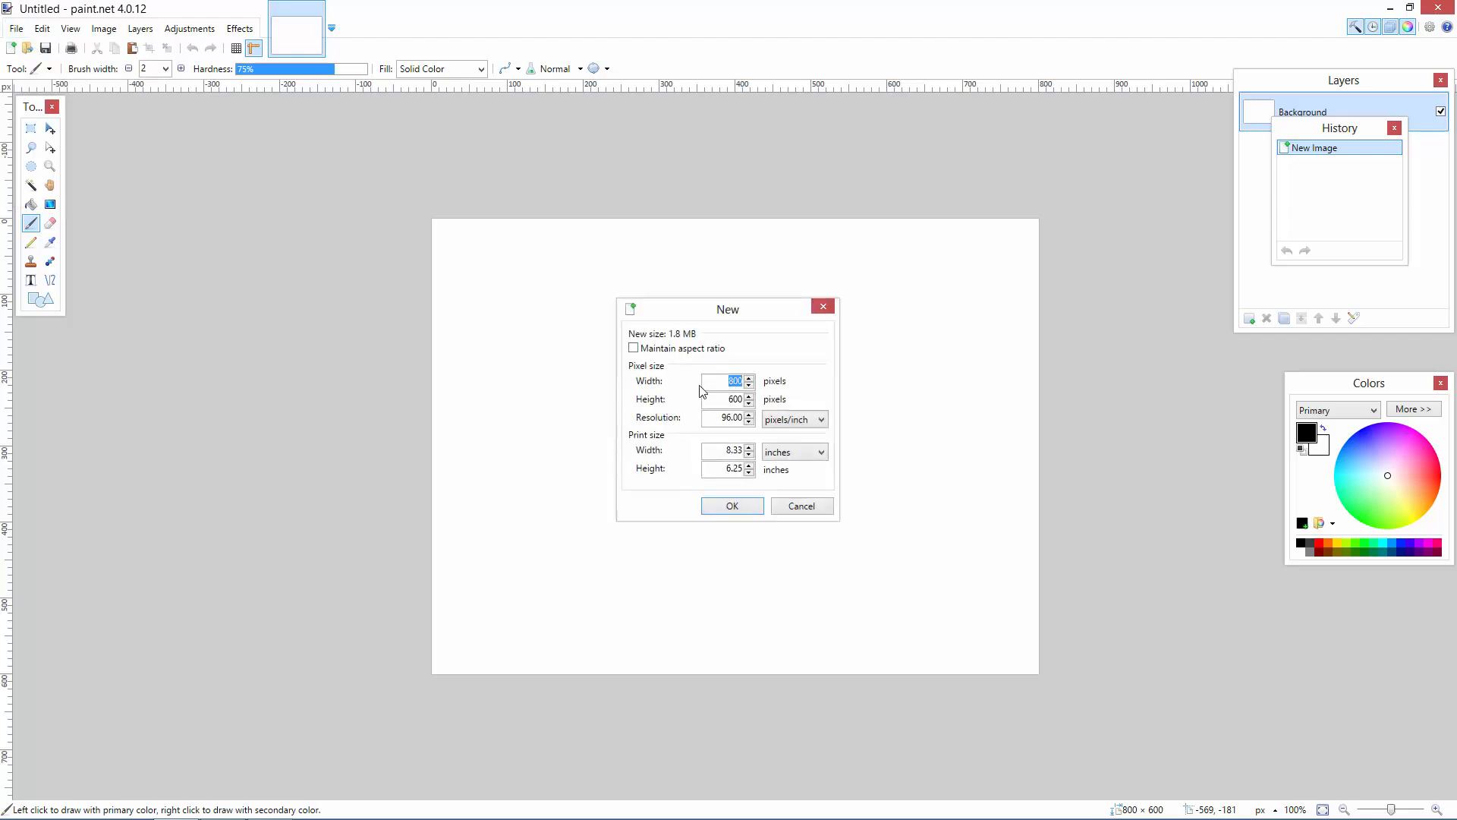
type("2000")
key("Tab")
type("2000")
key("Return")
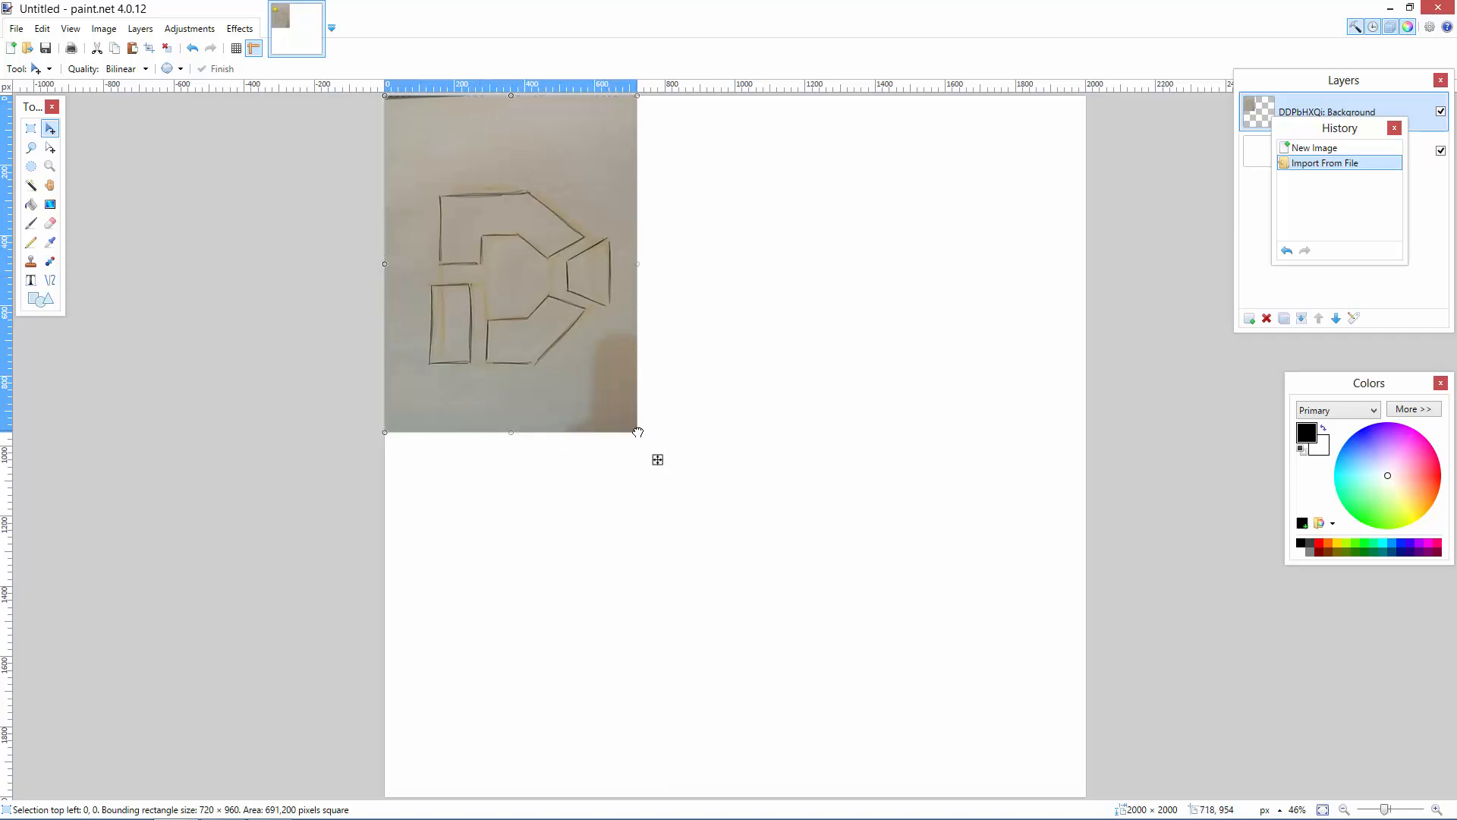
Enlarge the imported sketch photo to about 1600 × 2066 pixels, roughly centred on the canvas, and deselect it
left_click_drag(637, 434, 939, 819)
left_click_drag(882, 753, 963, 709)
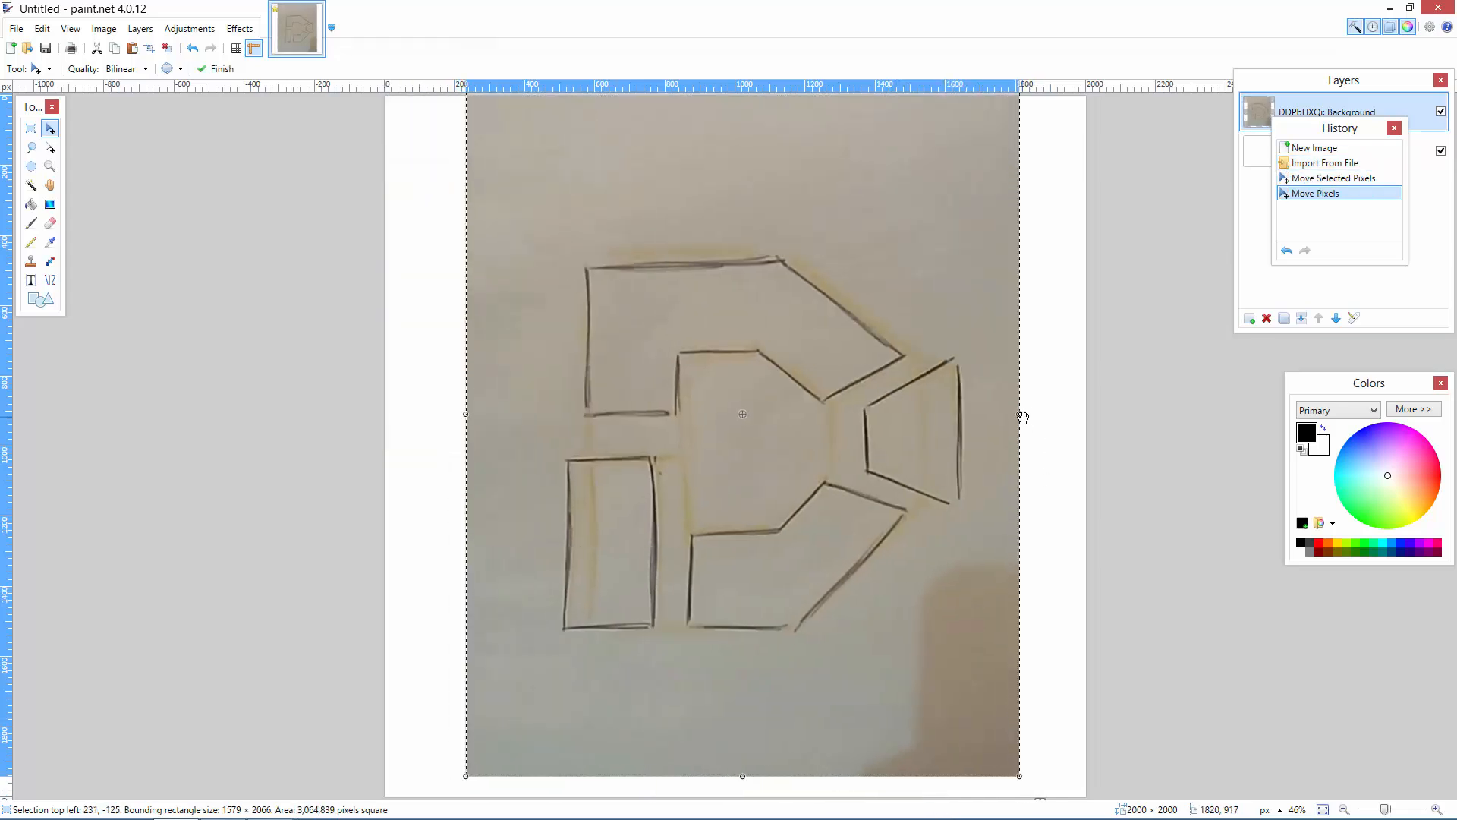
left_click_drag(1020, 414, 1029, 416)
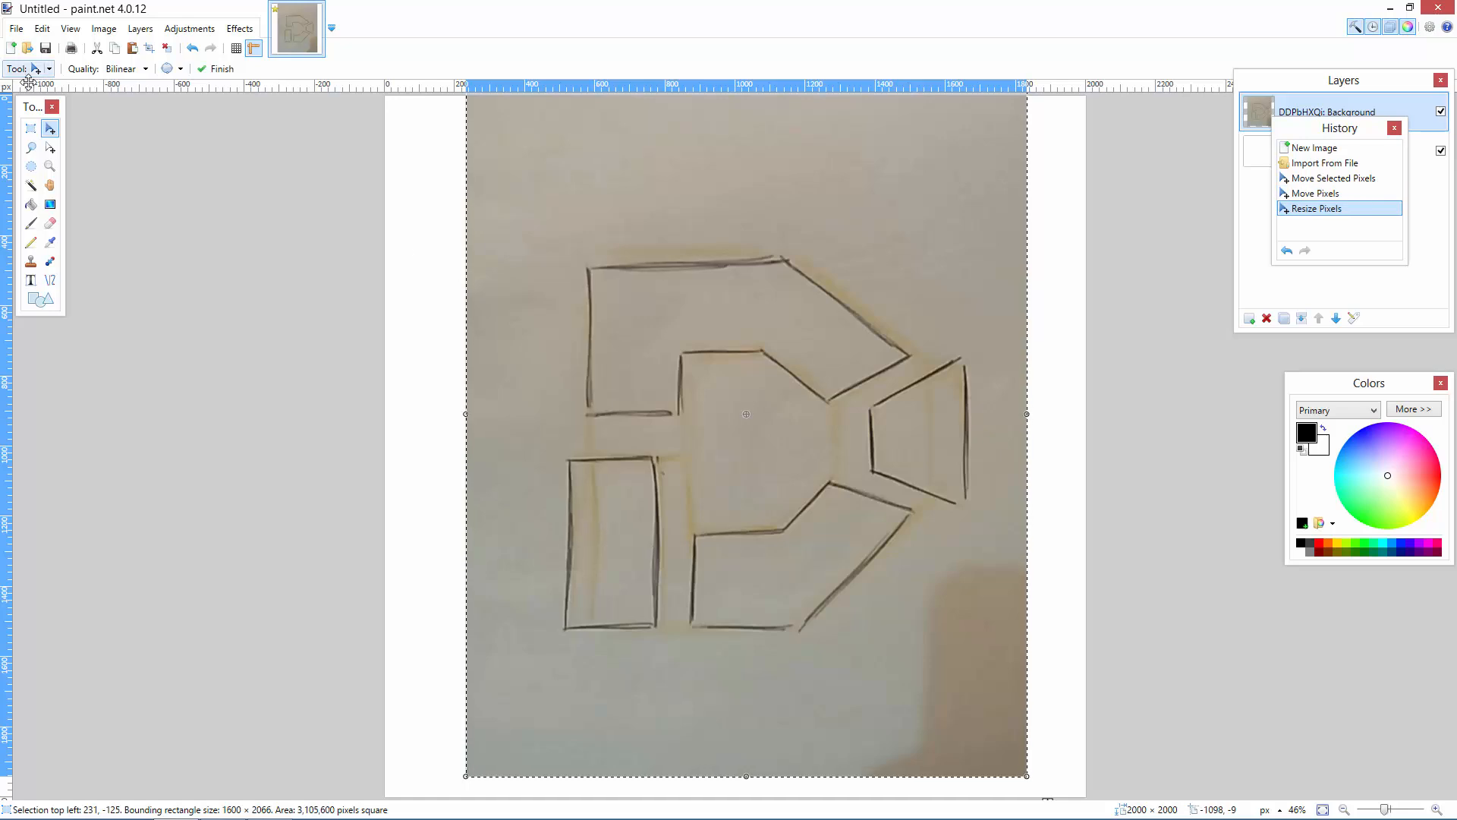
left_click(31, 129)
key("ctrl+d")
left_click(1242, 215)
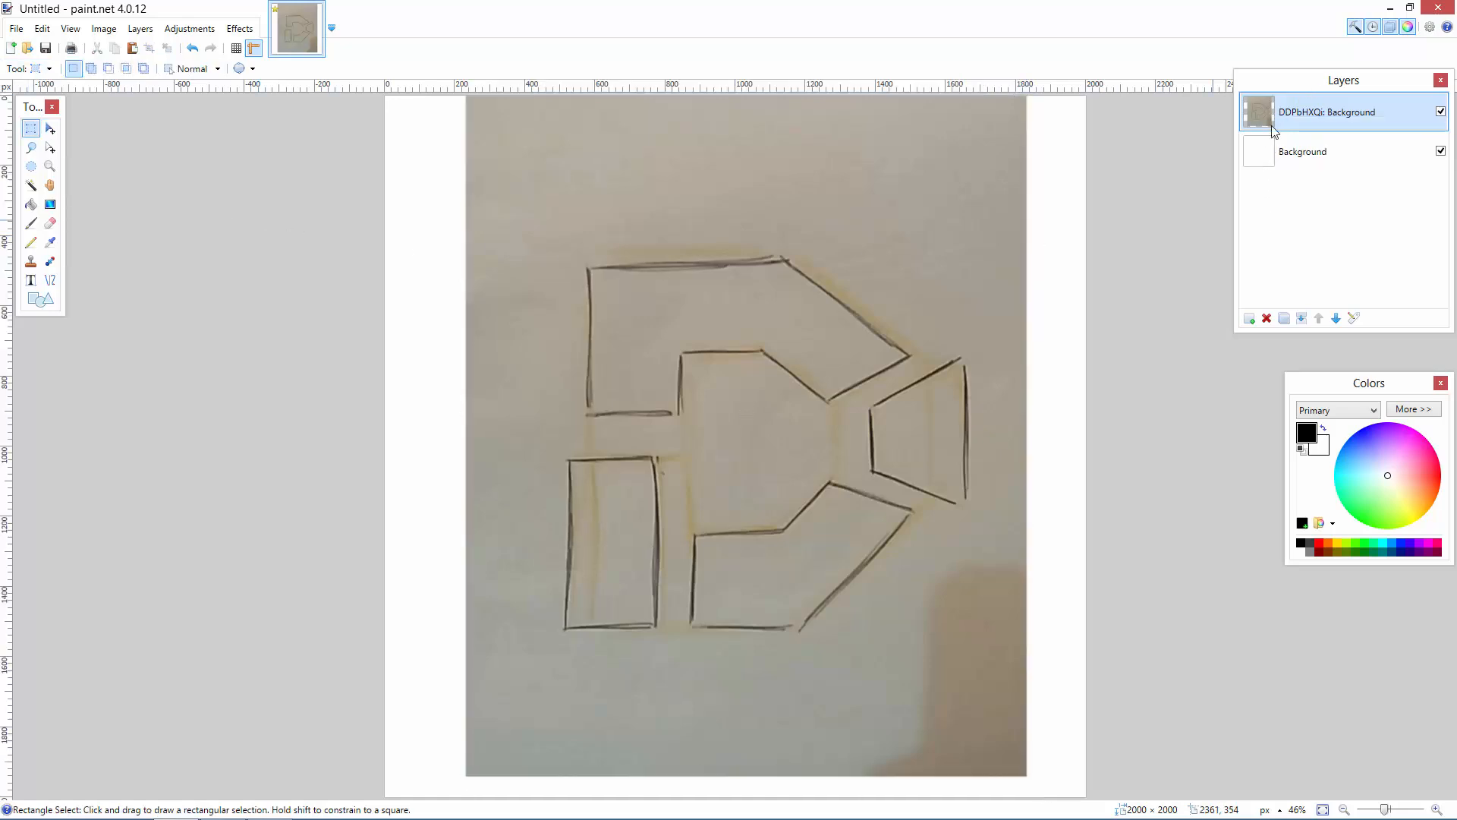
Lower the sketch layer's opacity to 51 so it serves as a faint tracing guide over the white background
left_click_drag(1309, 88, 1197, 210)
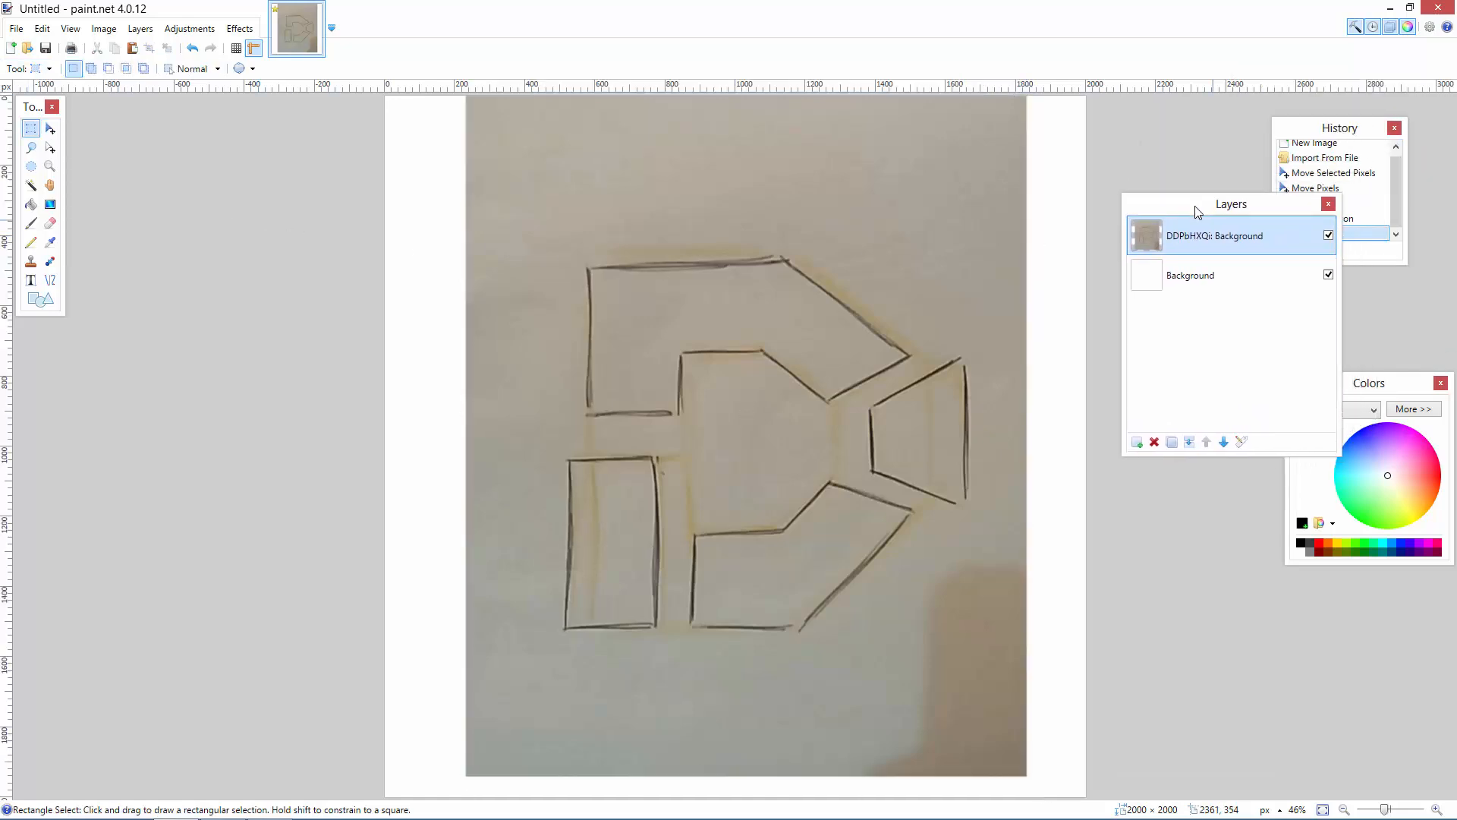
double_click(1209, 248)
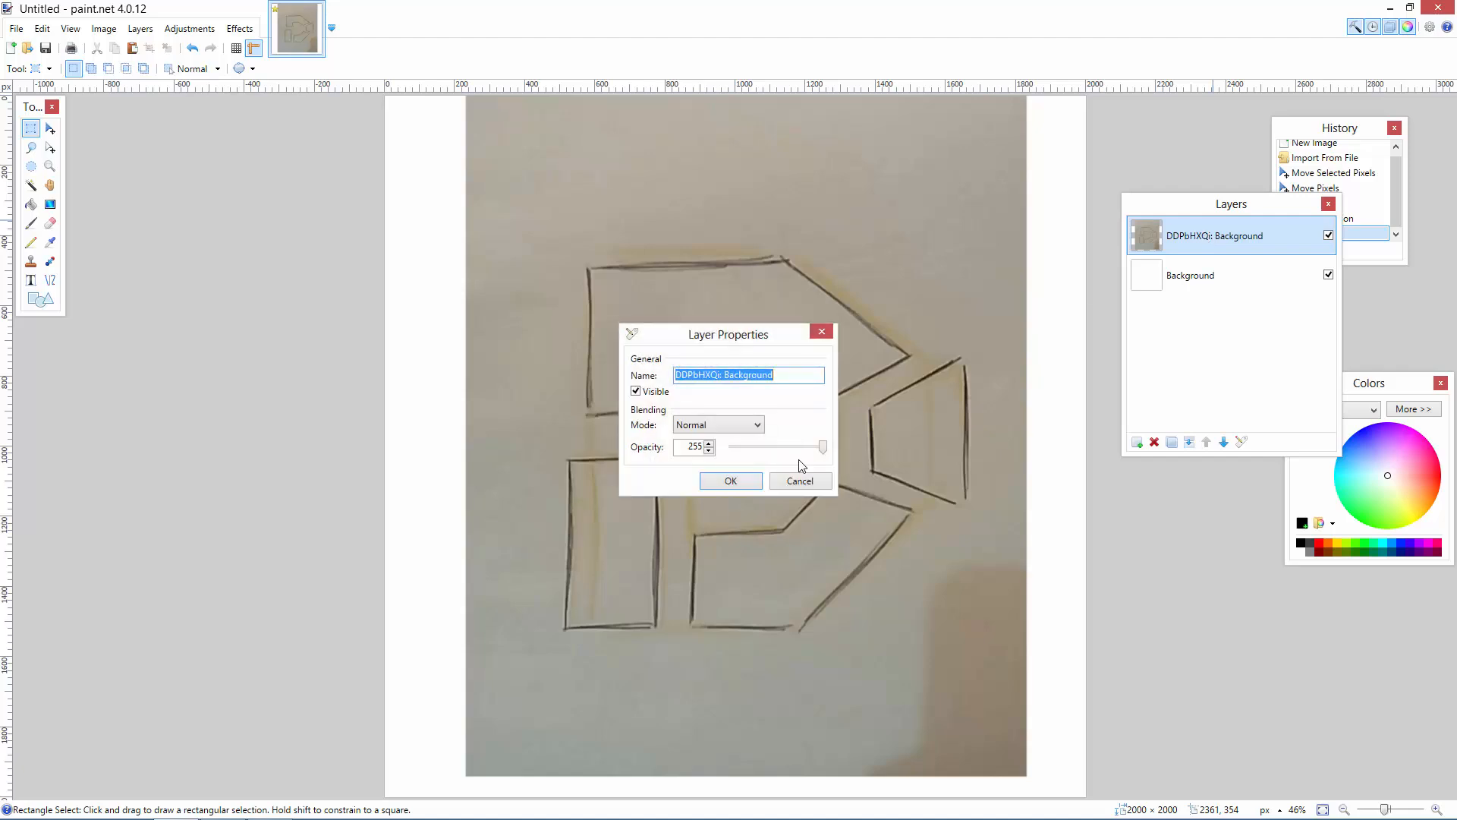
left_click_drag(823, 447, 749, 449)
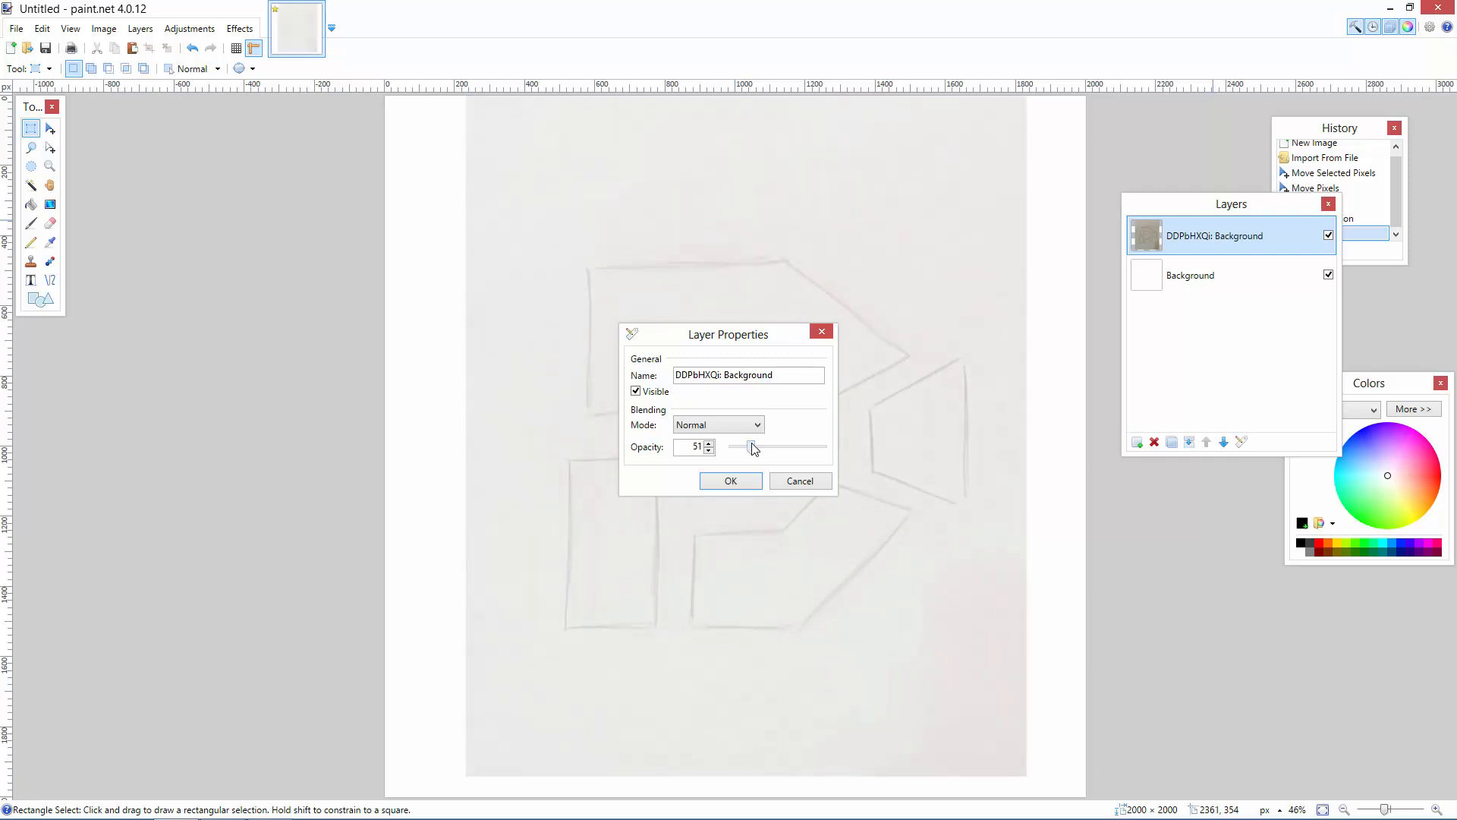
left_click(725, 481)
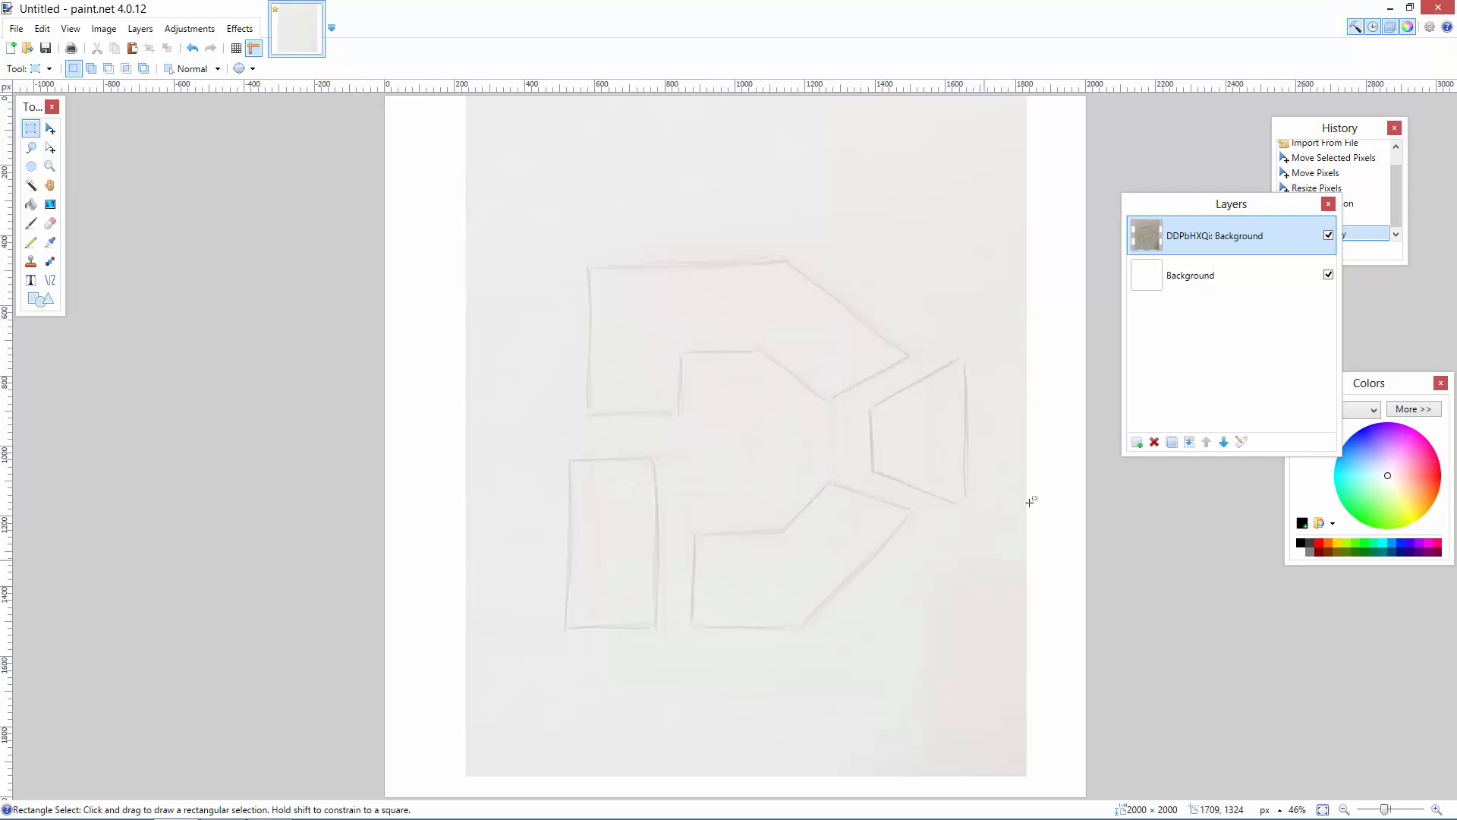
left_click(1329, 275)
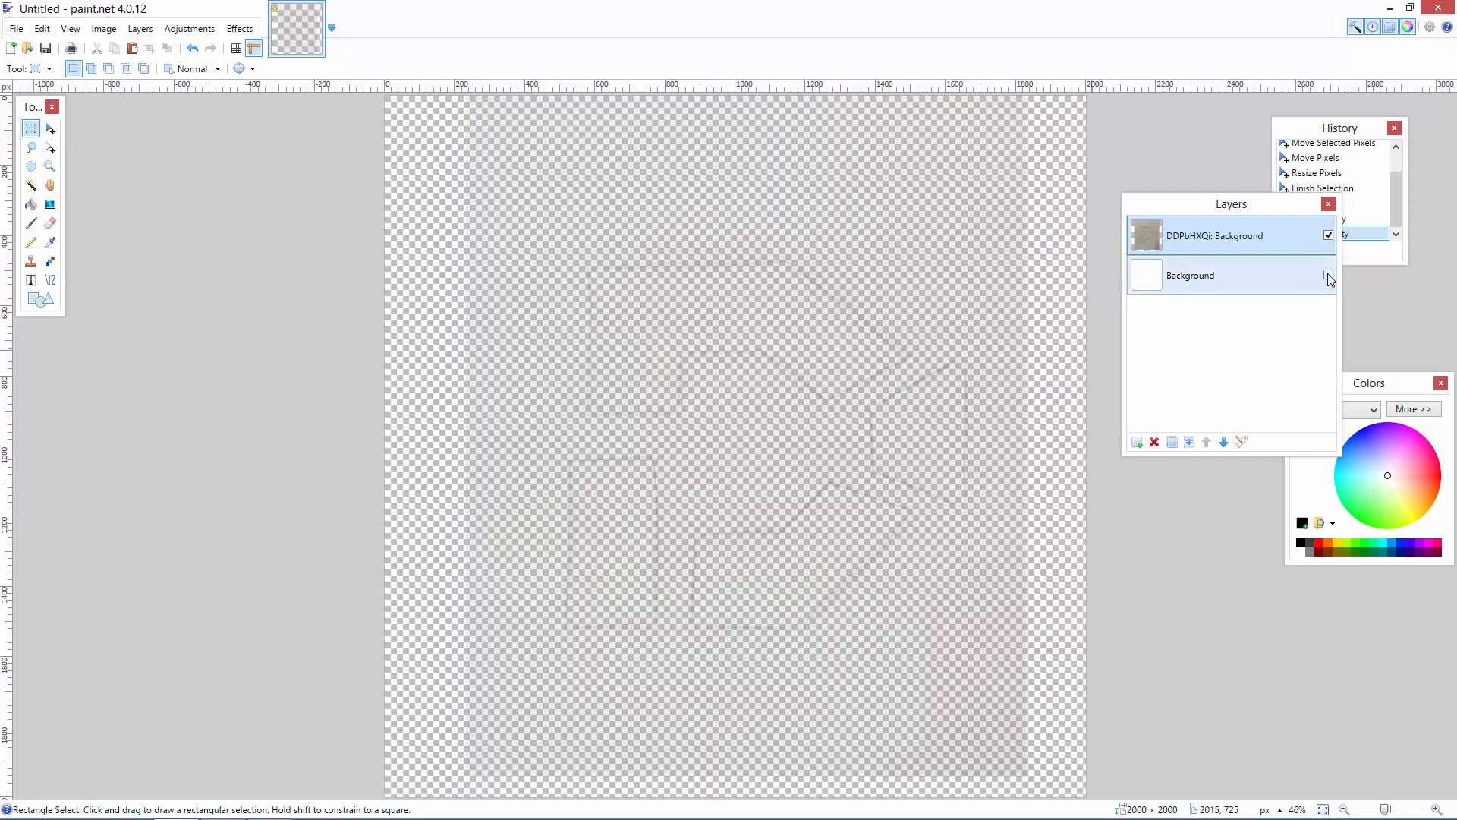
left_click(1328, 276)
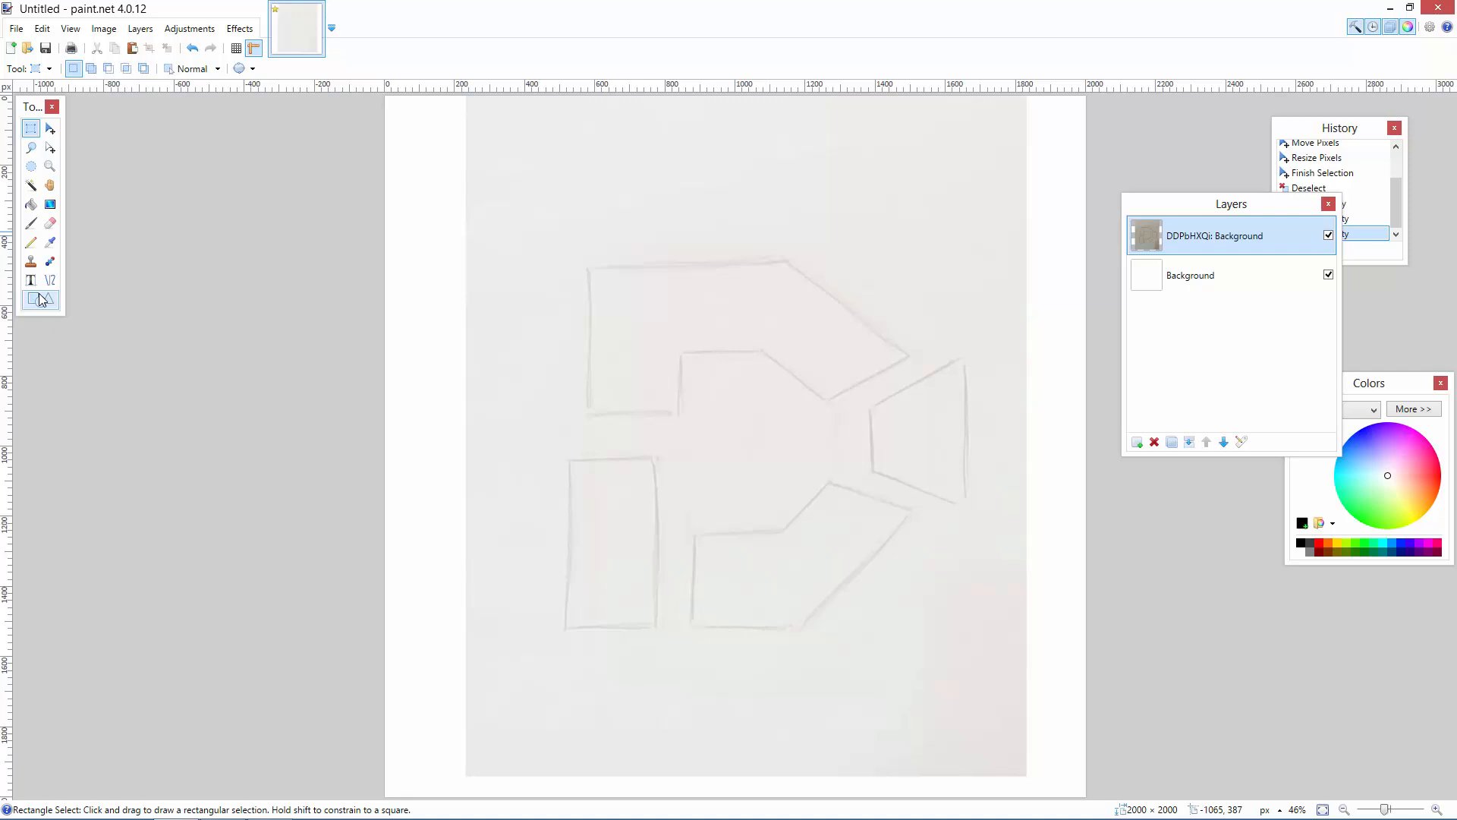
Add a new layer and draw a rectangle outline about 585 × 231 pixels over the sketch's upper horizontal bar
left_click(1138, 442)
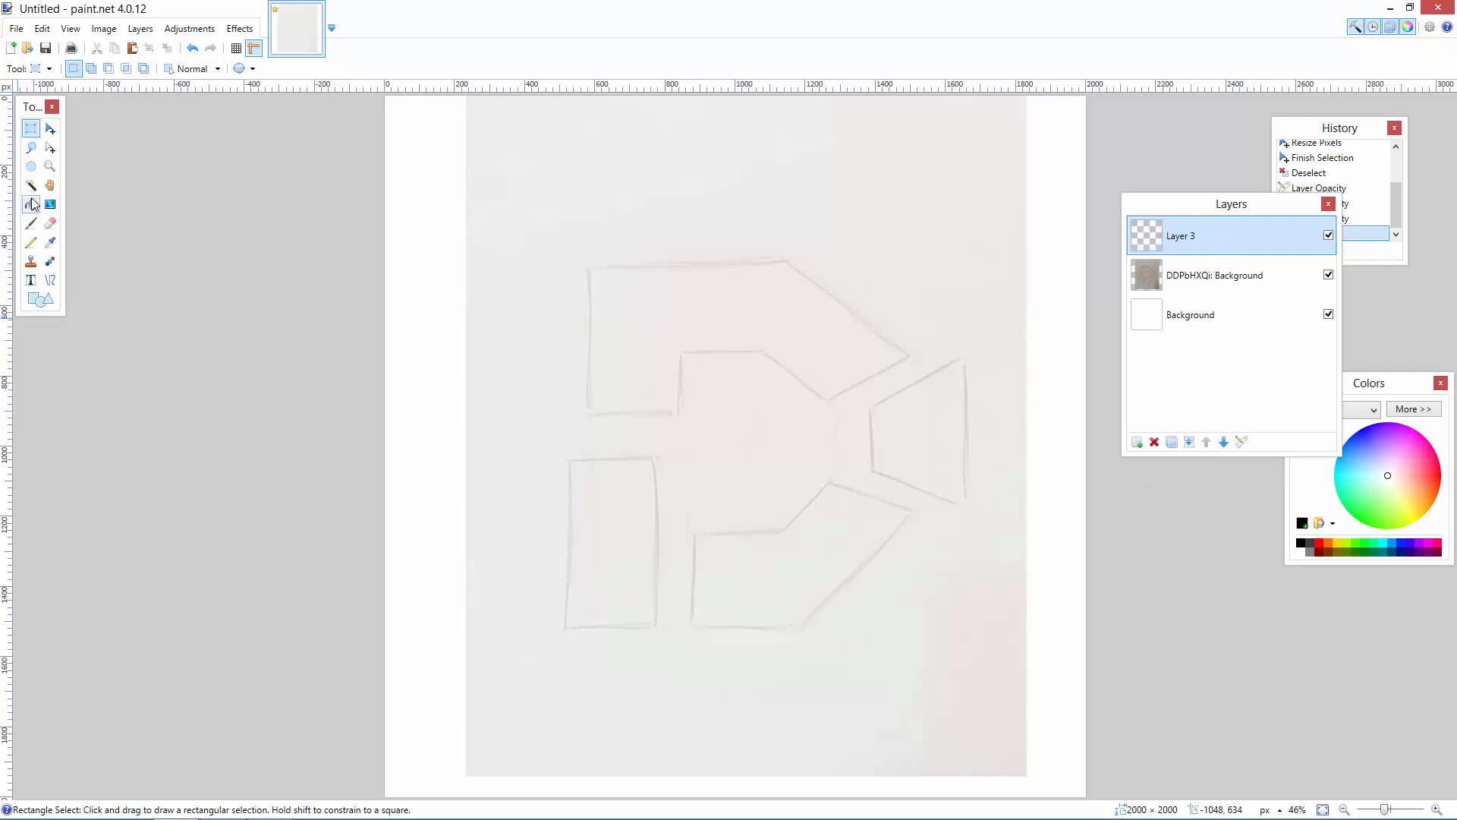
left_click(40, 301)
left_click(97, 68)
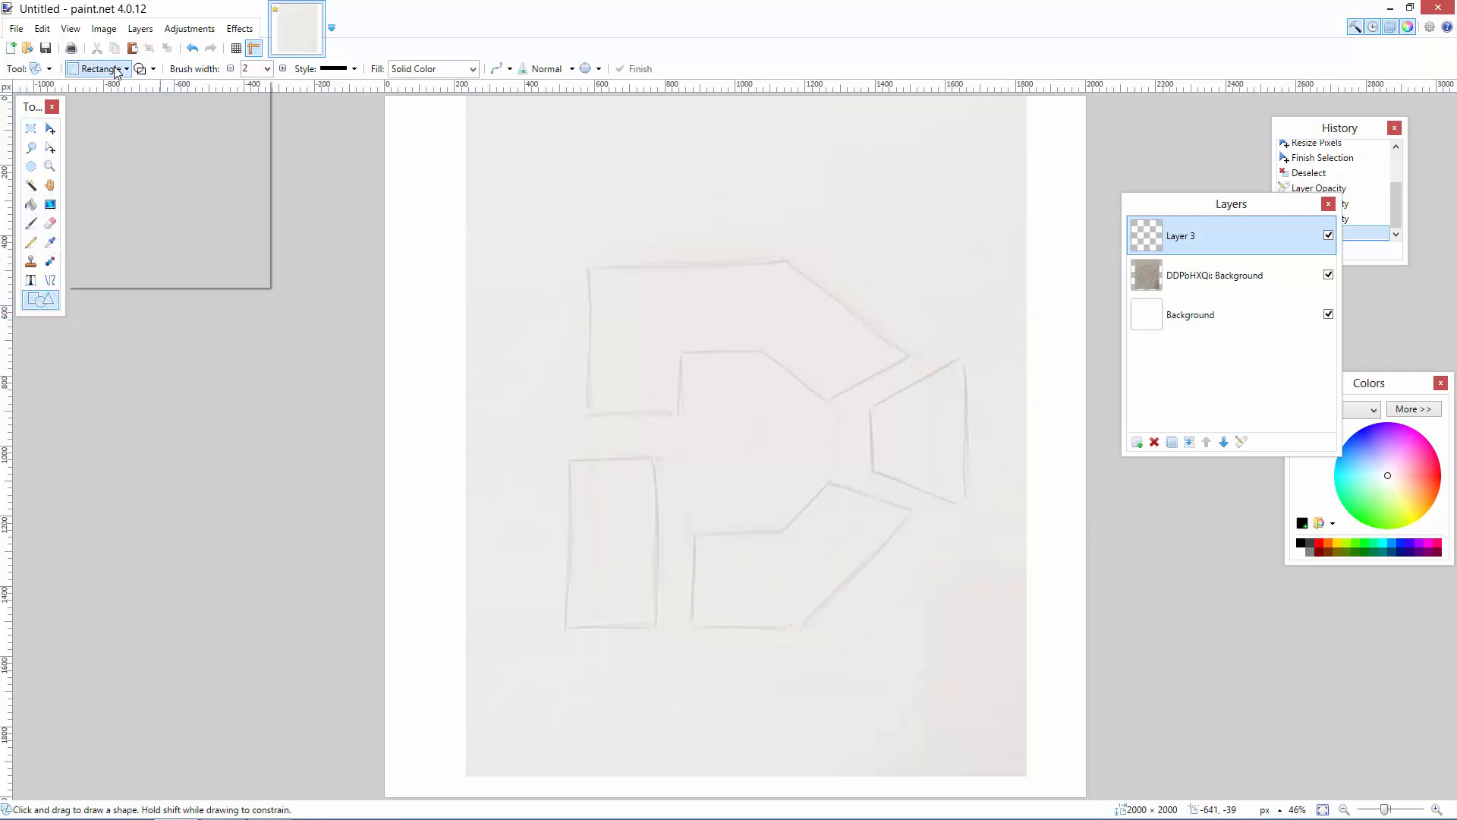
left_click(80, 108)
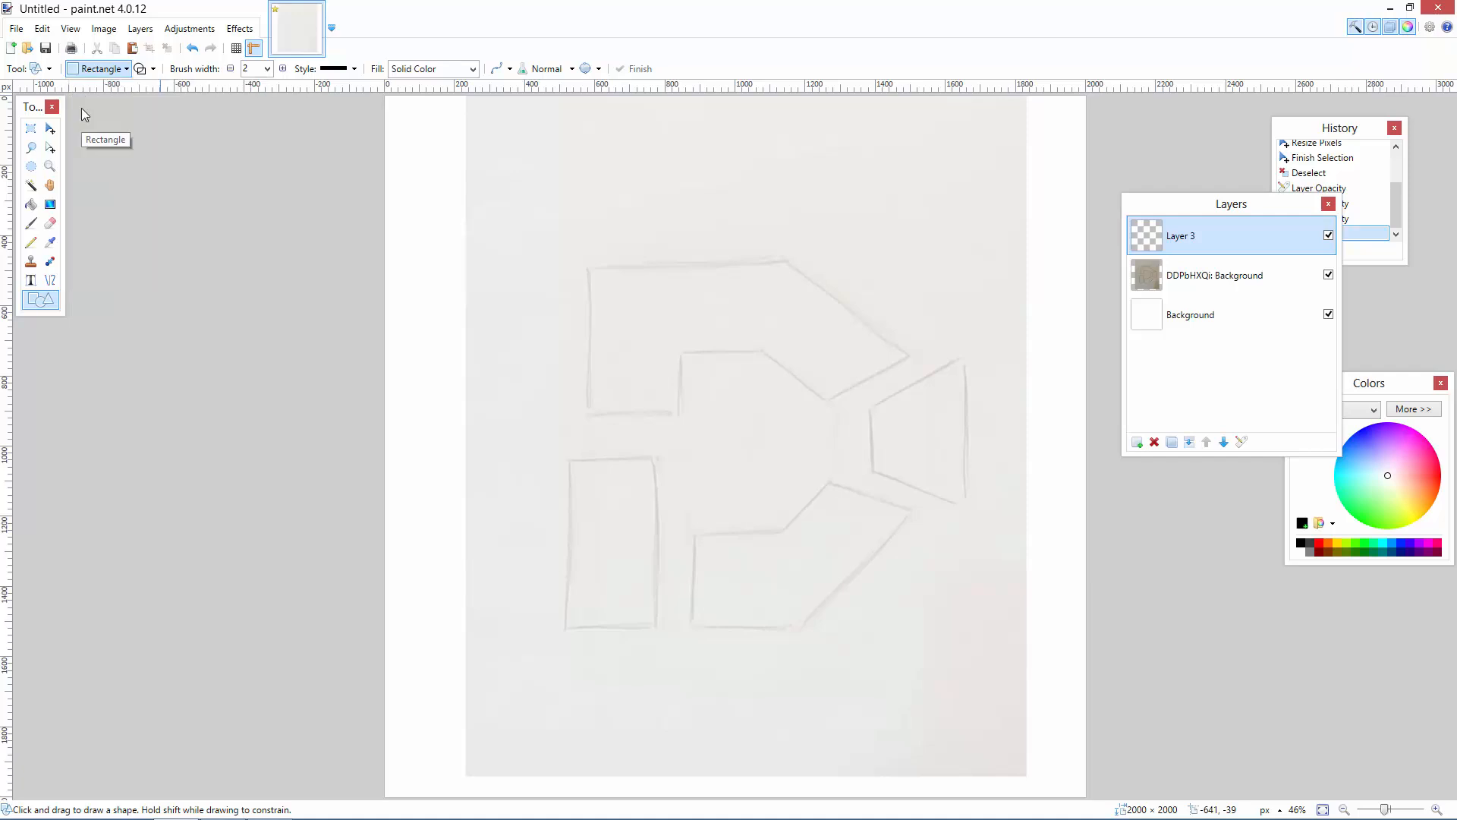
left_click(154, 69)
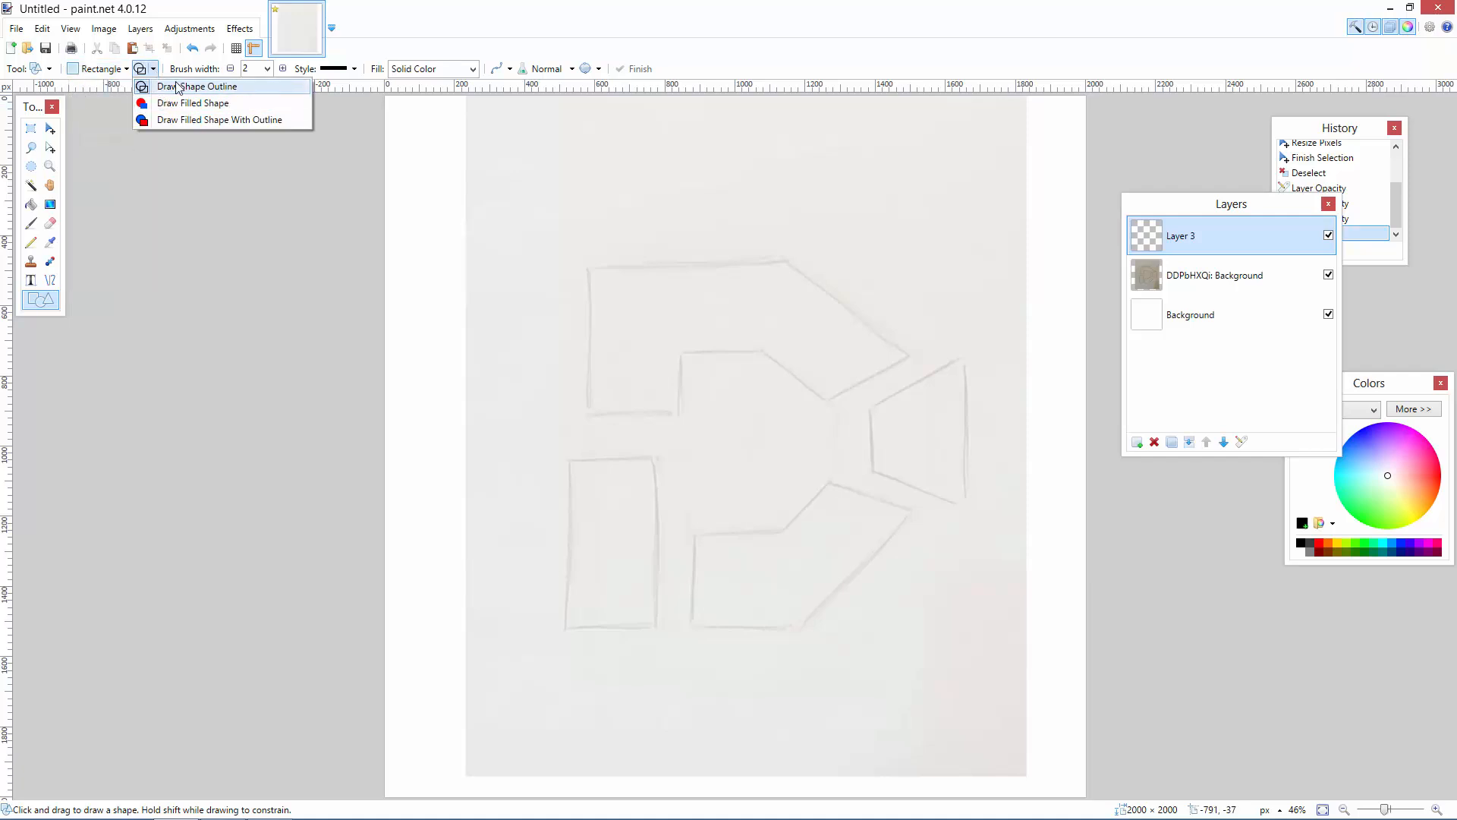
left_click(180, 87)
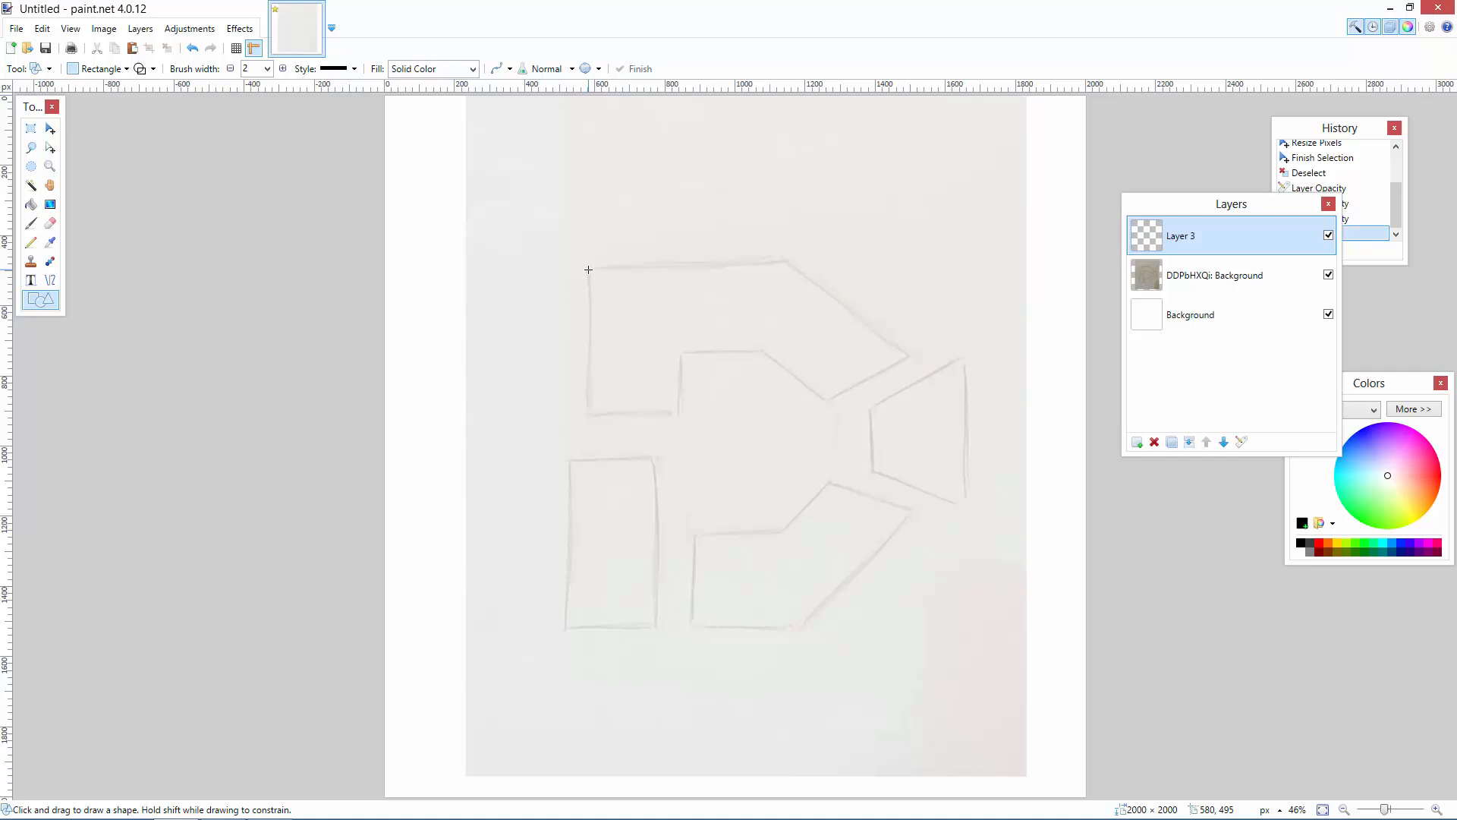
left_click_drag(588, 270, 787, 350)
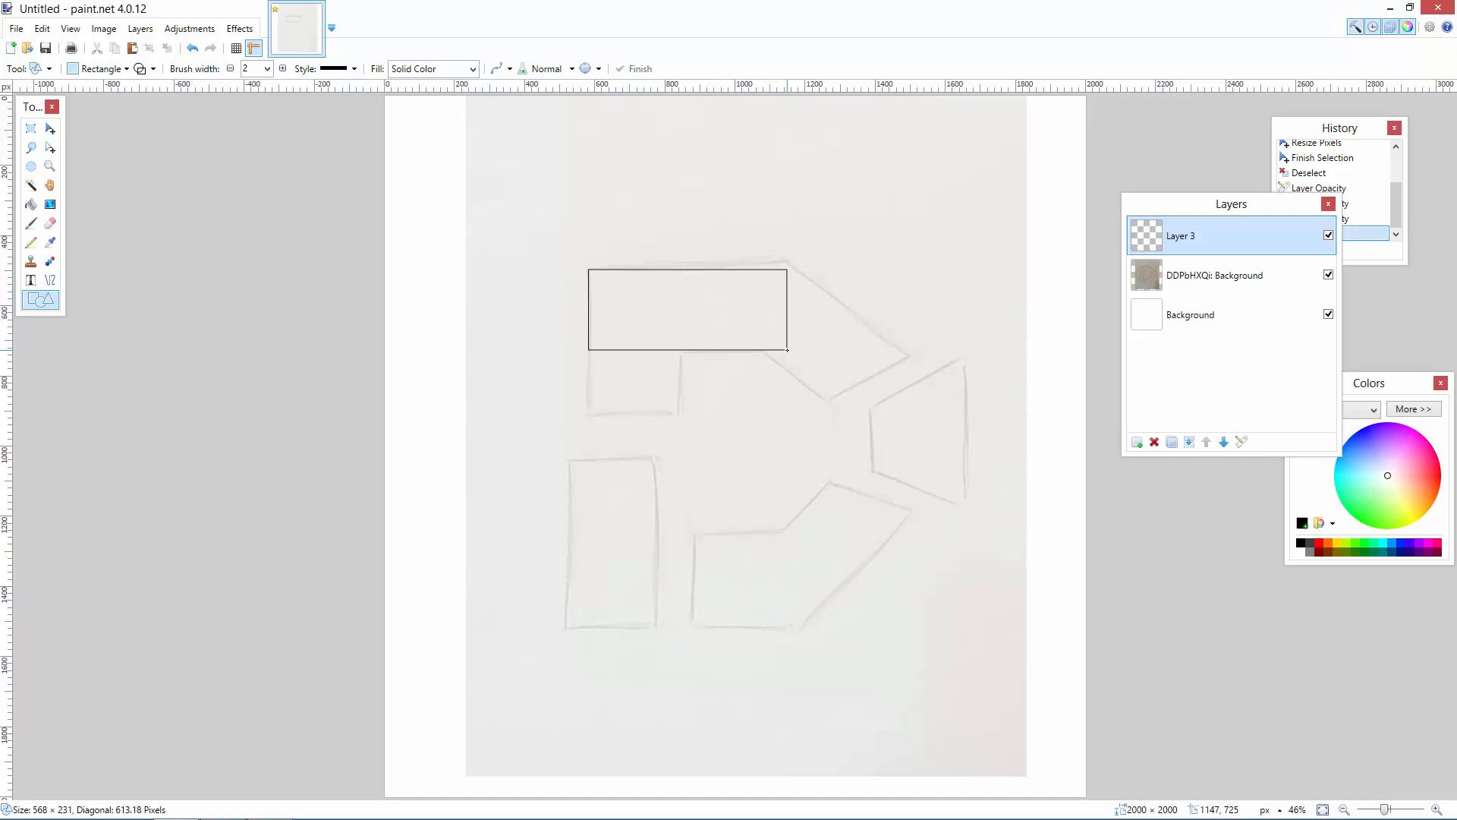
left_click_drag(788, 350, 793, 350)
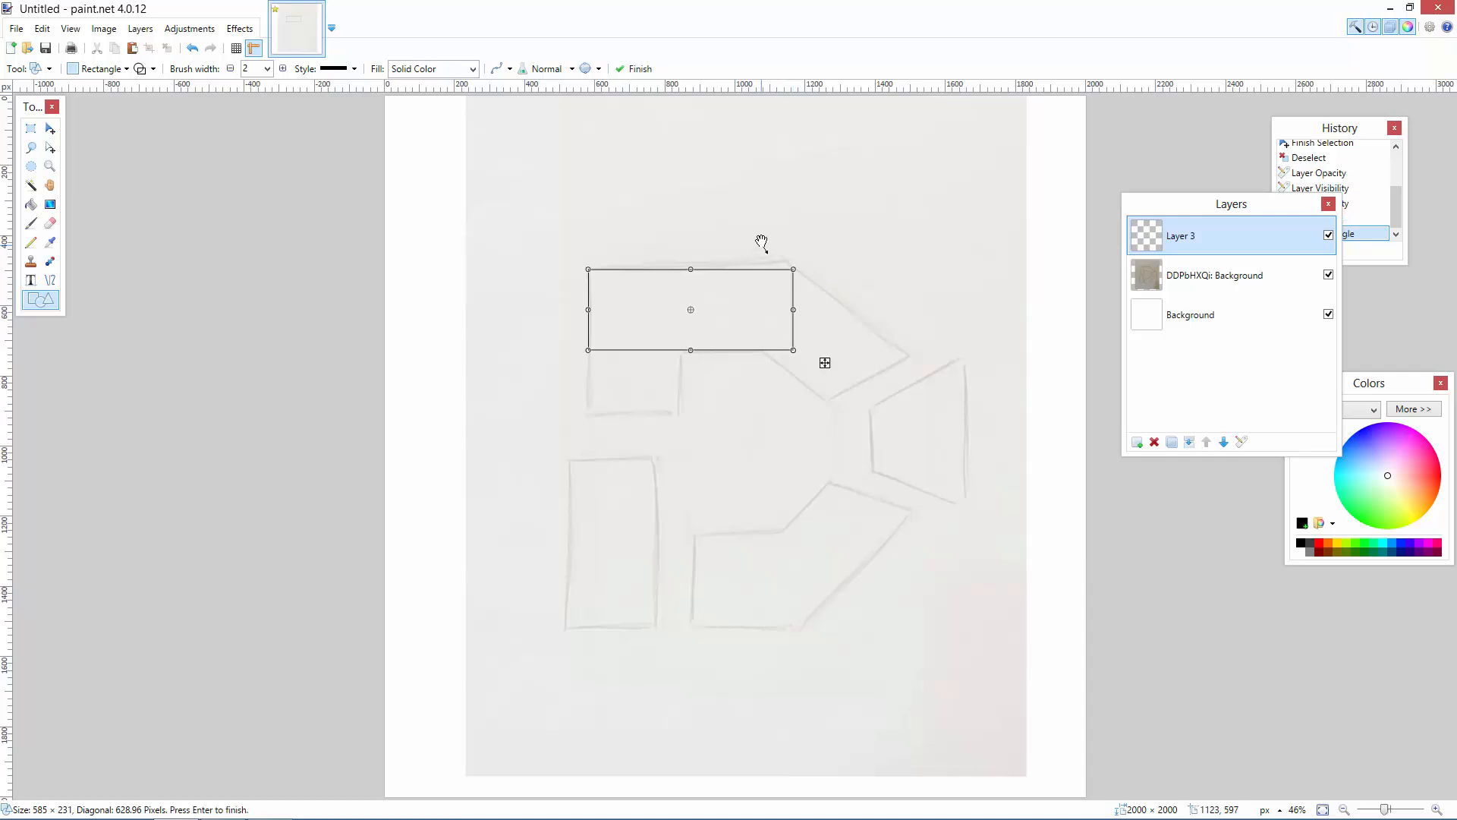
key("Return")
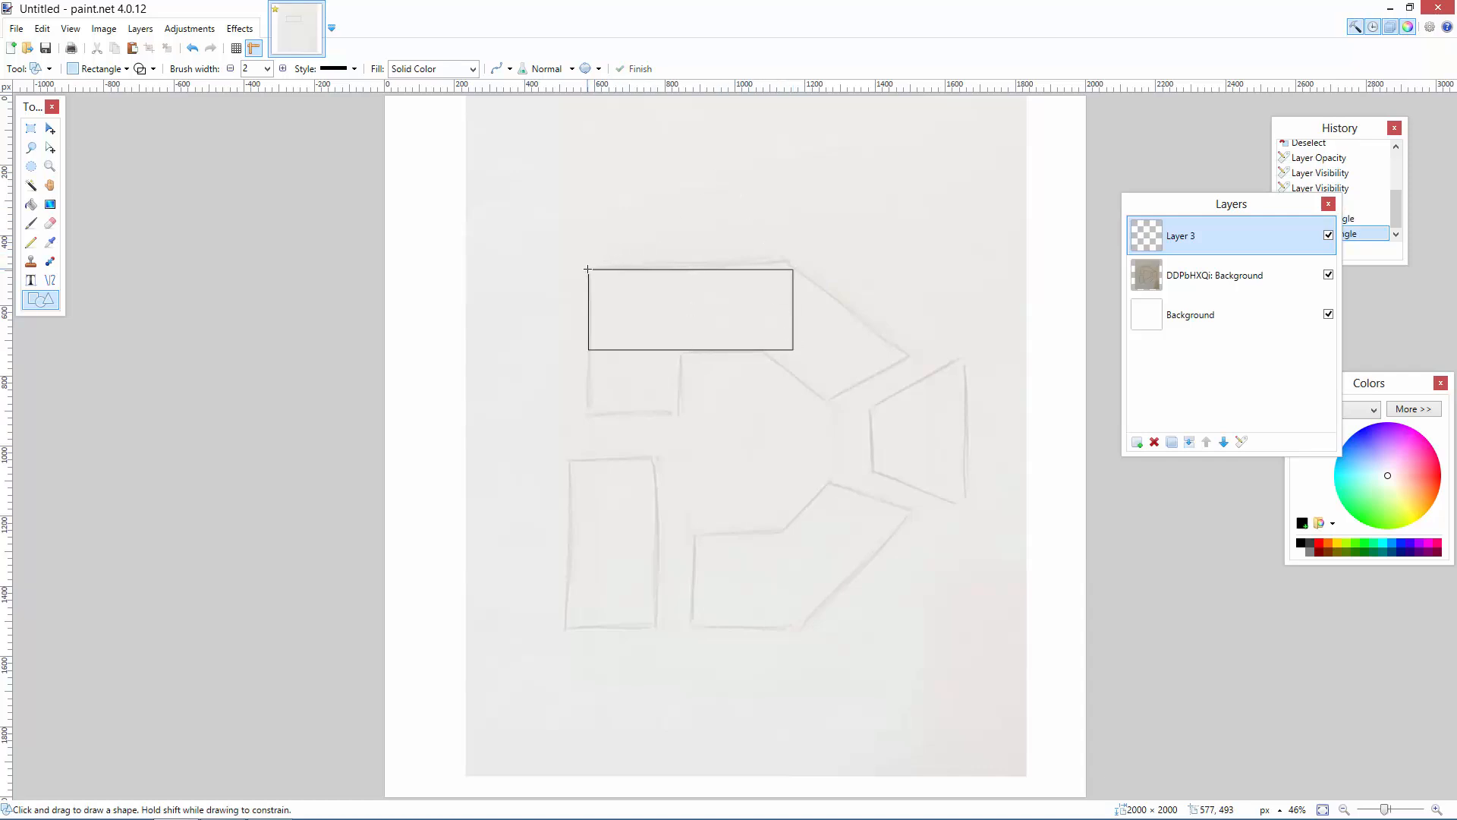
Draw a tall rectangle outline about 250 × 1021 pixels down from the first rectangle's upper-left corner to the sketch's lower edge
left_click_drag(588, 270, 600, 287)
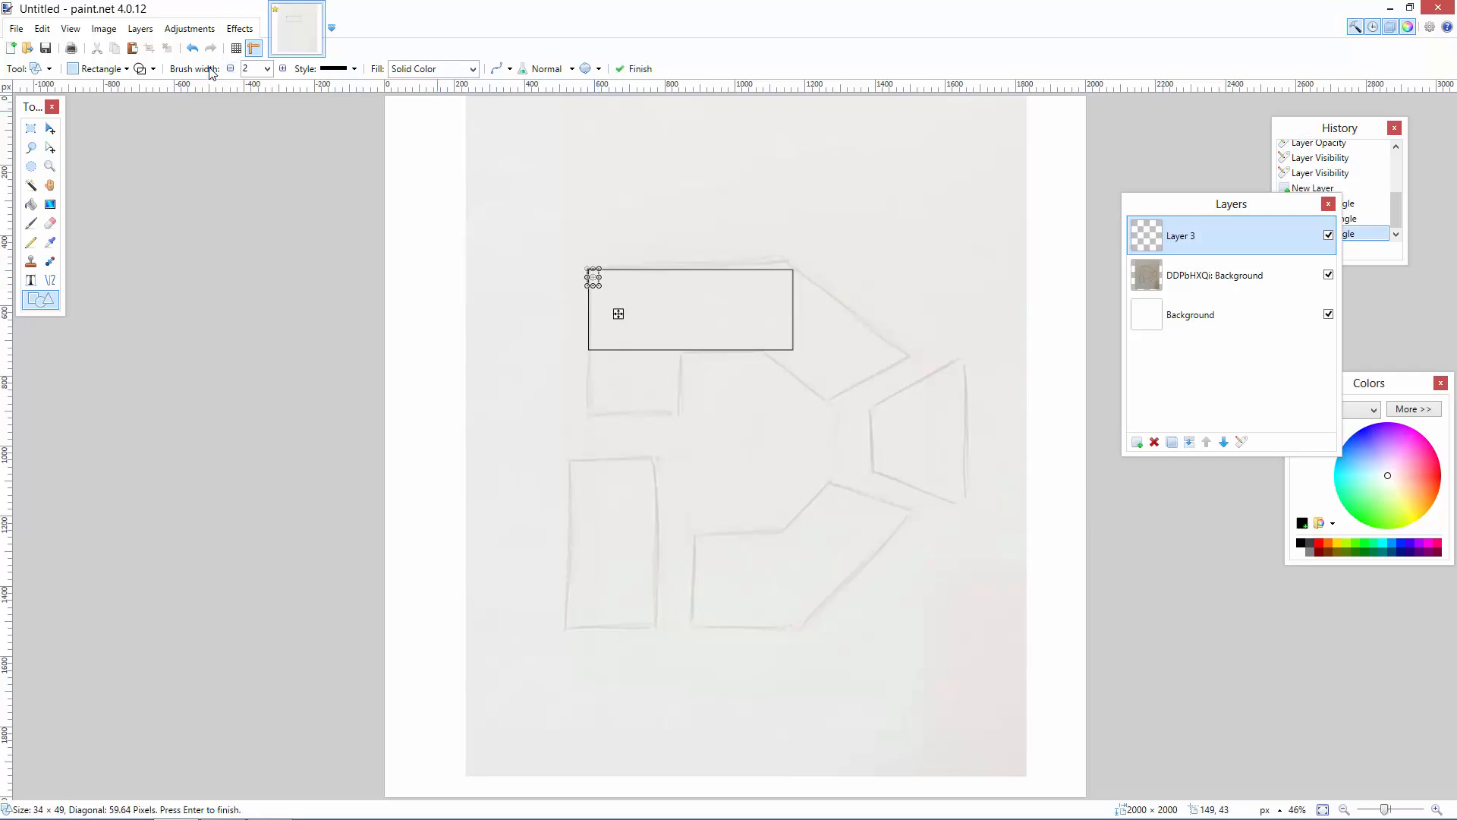
left_click(192, 47)
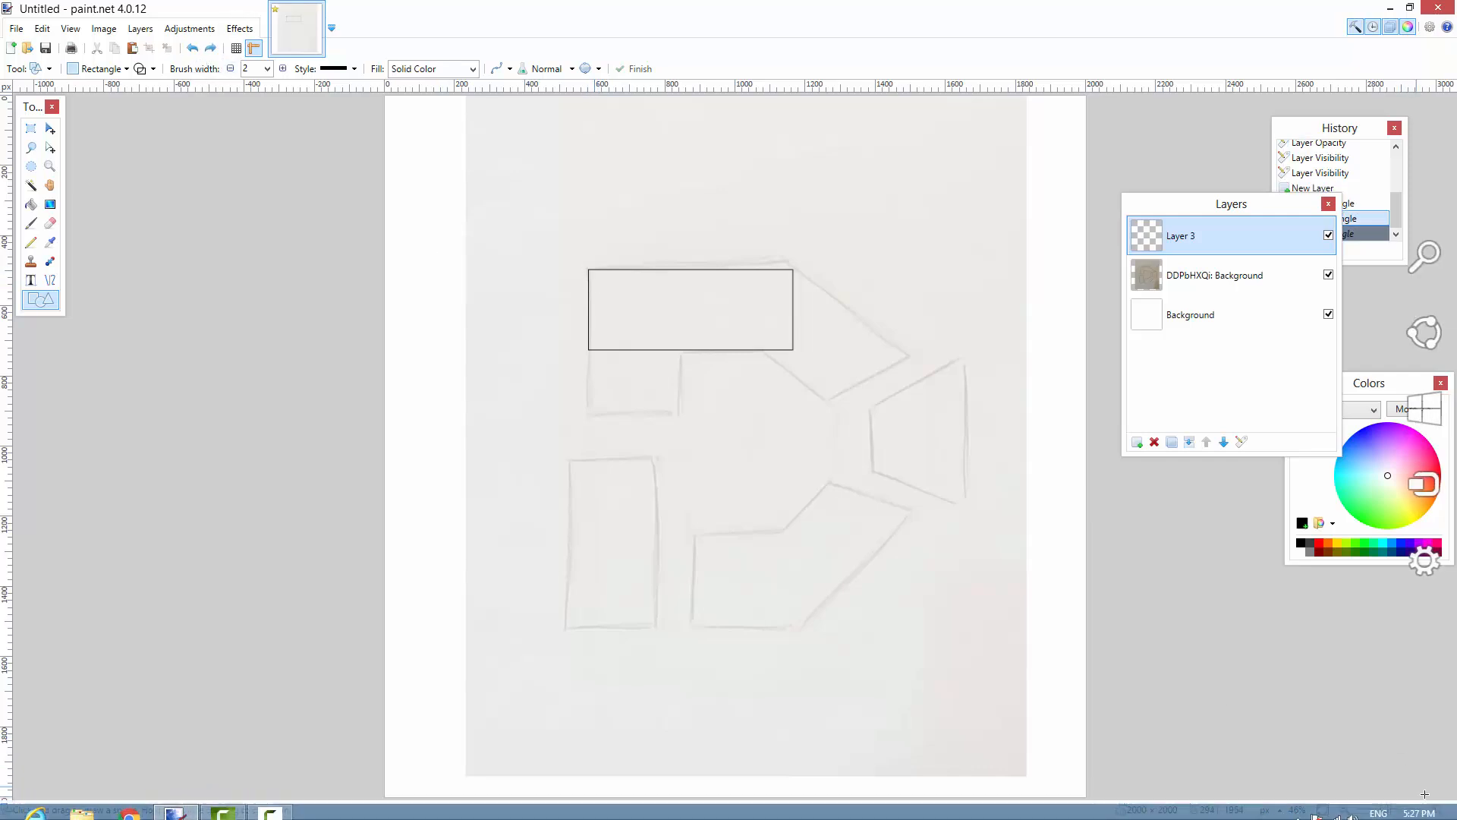
left_click(1438, 810)
left_click(1439, 810)
left_click(1439, 810)
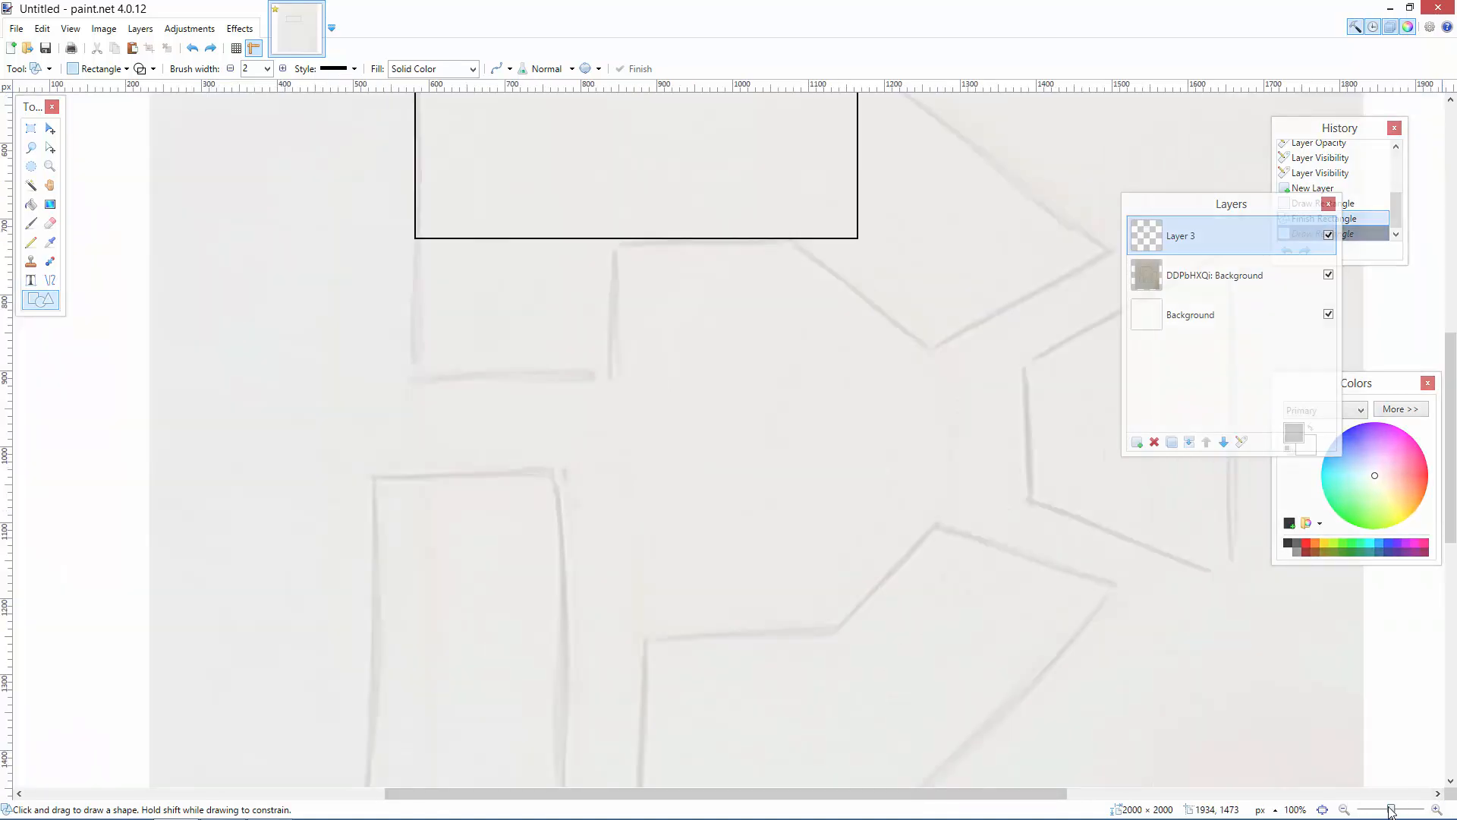
left_click_drag(1390, 811, 1387, 810)
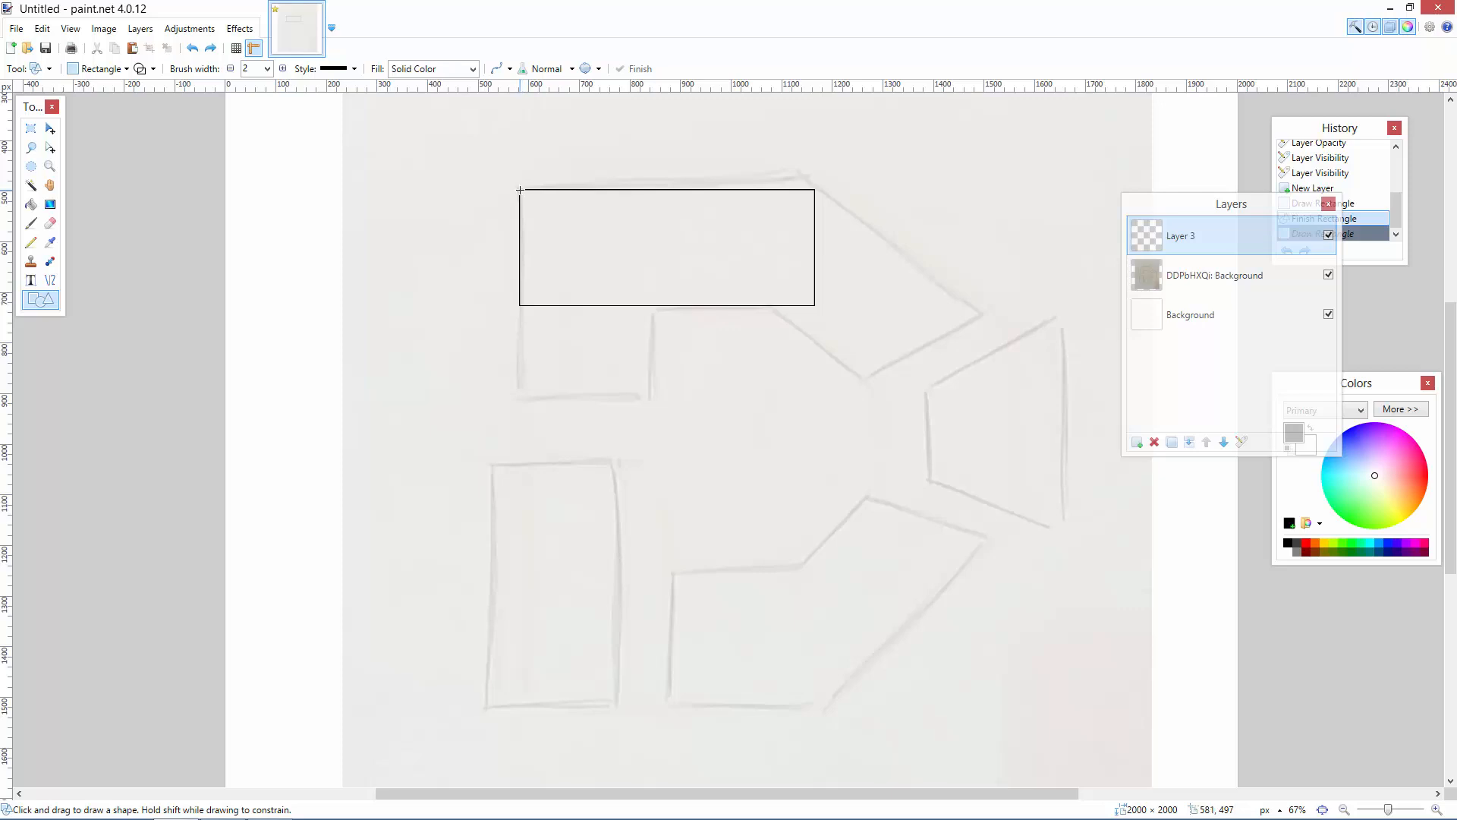
left_click_drag(520, 190, 645, 705)
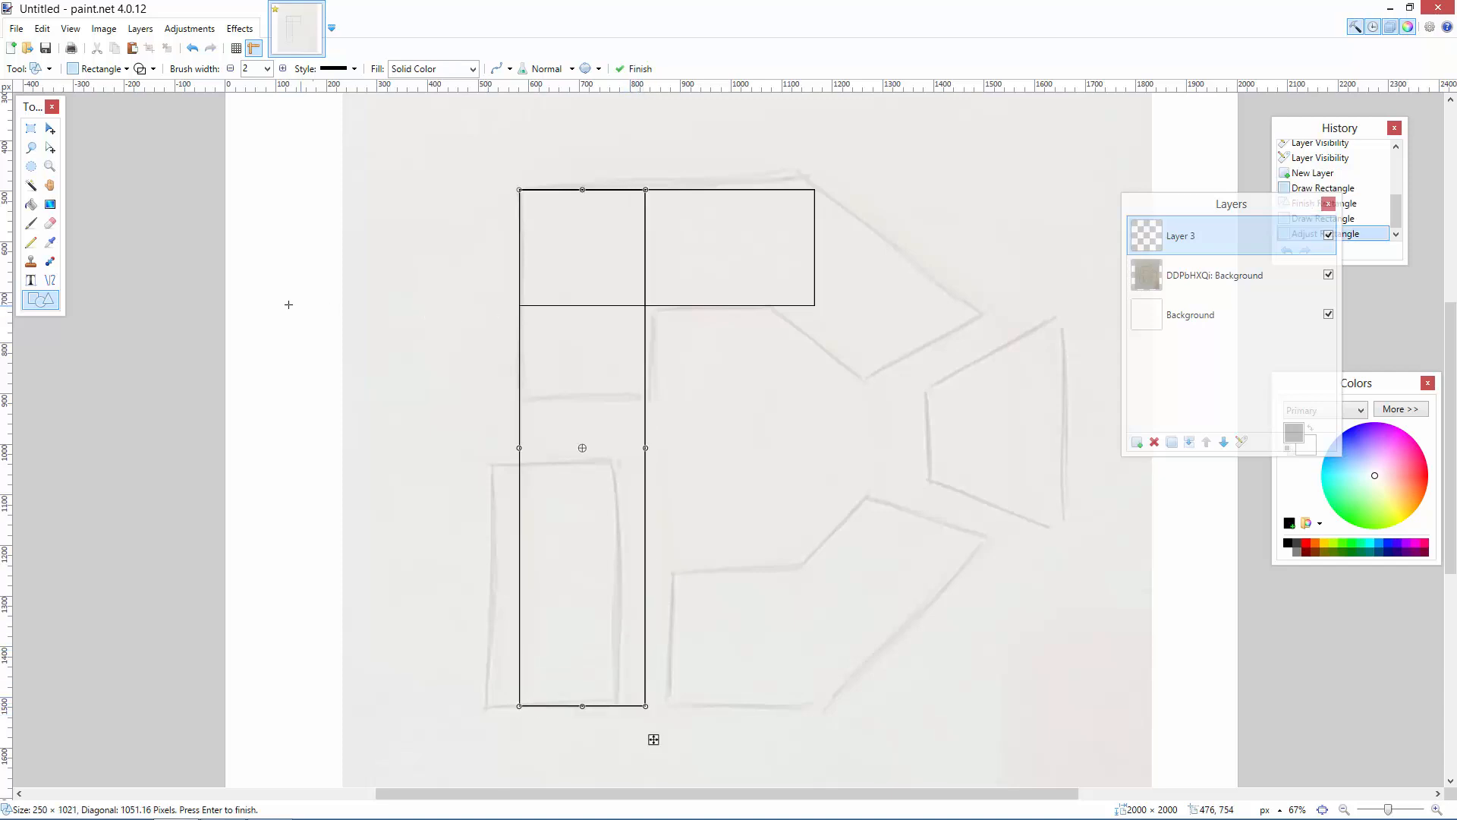
left_click(288, 304)
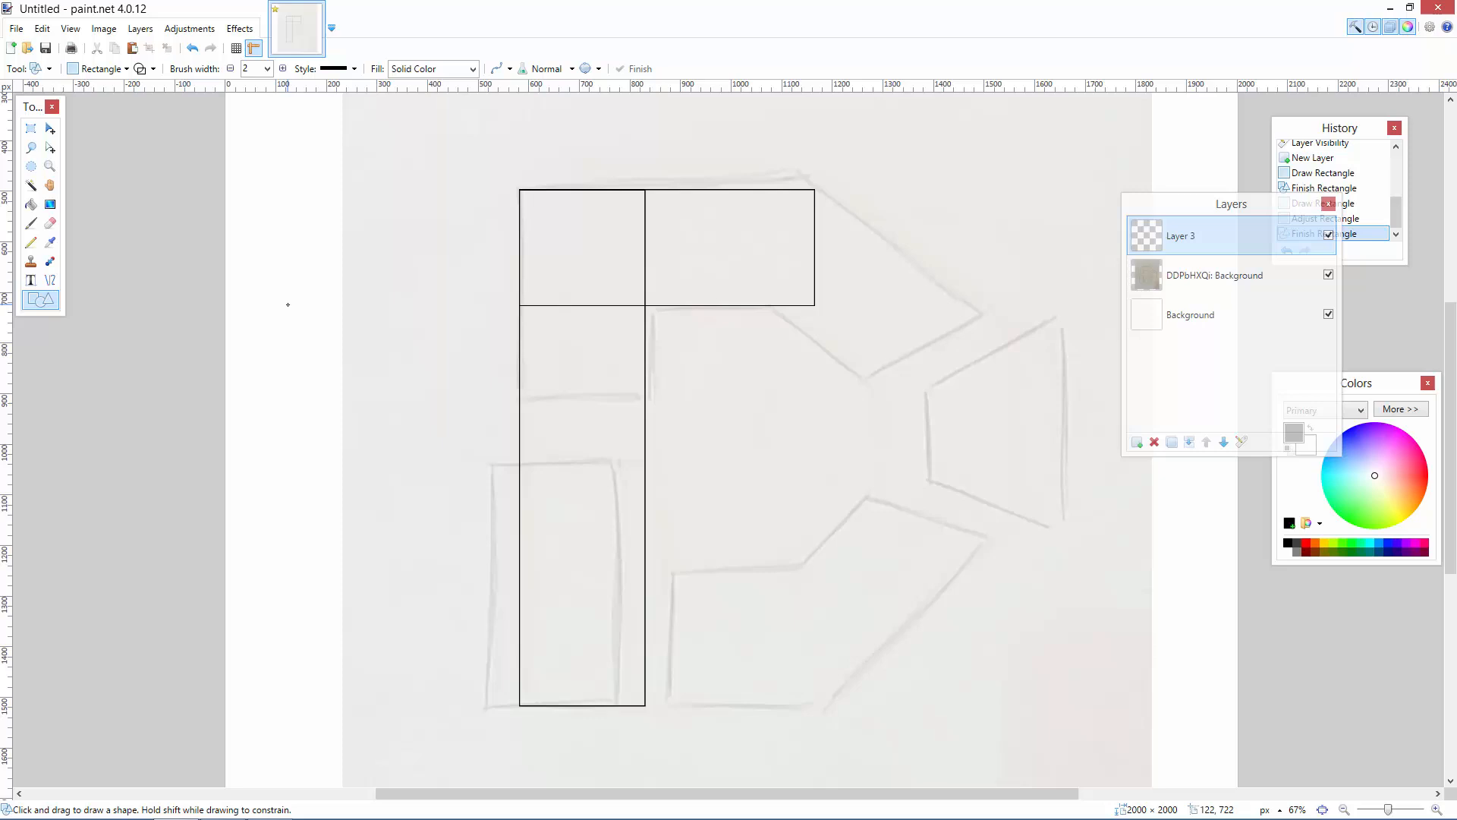
Duplicate the layer with the rectangles and flip the copy vertically
left_click(1172, 443)
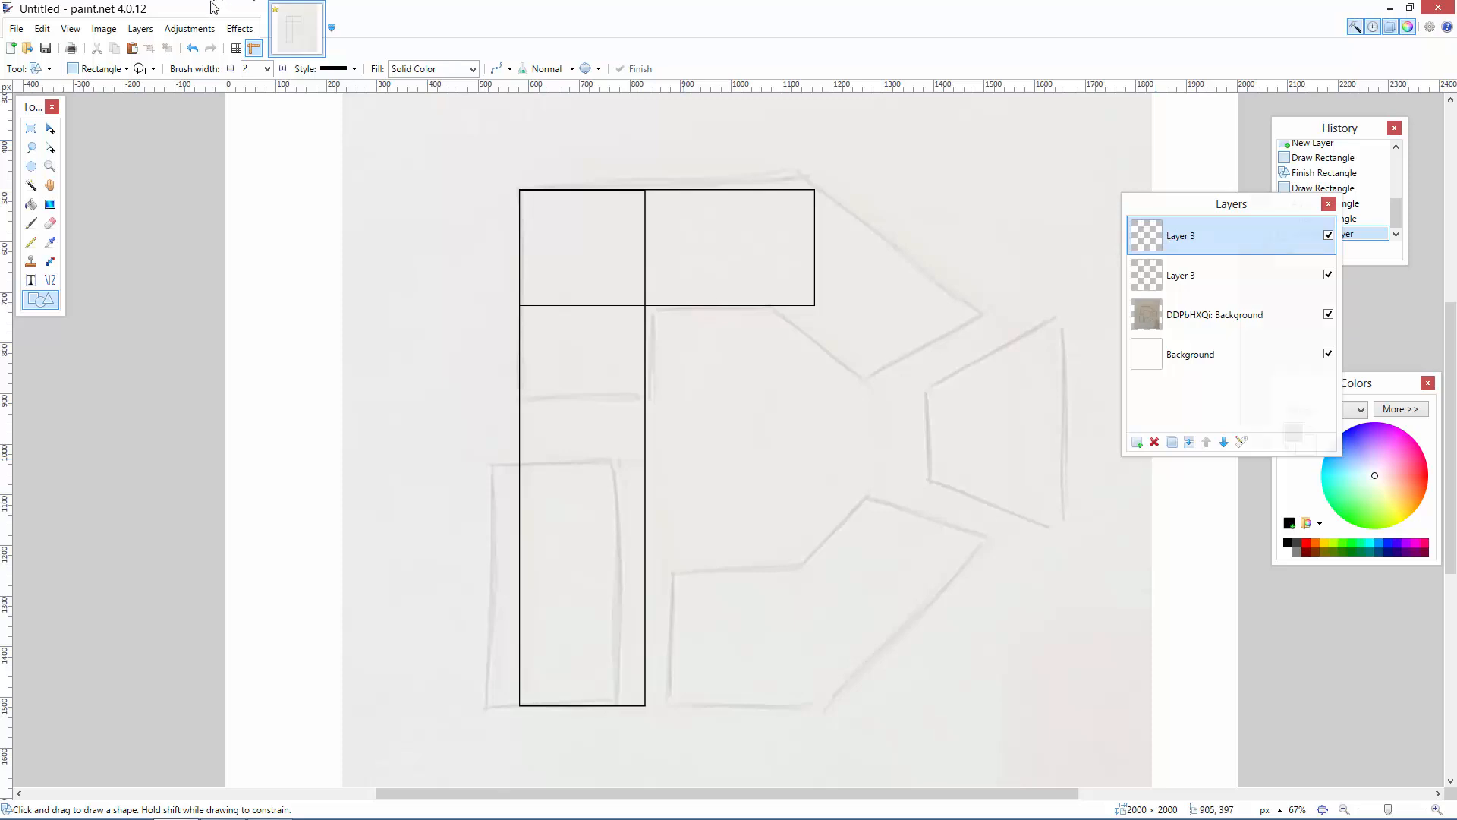
left_click(140, 29)
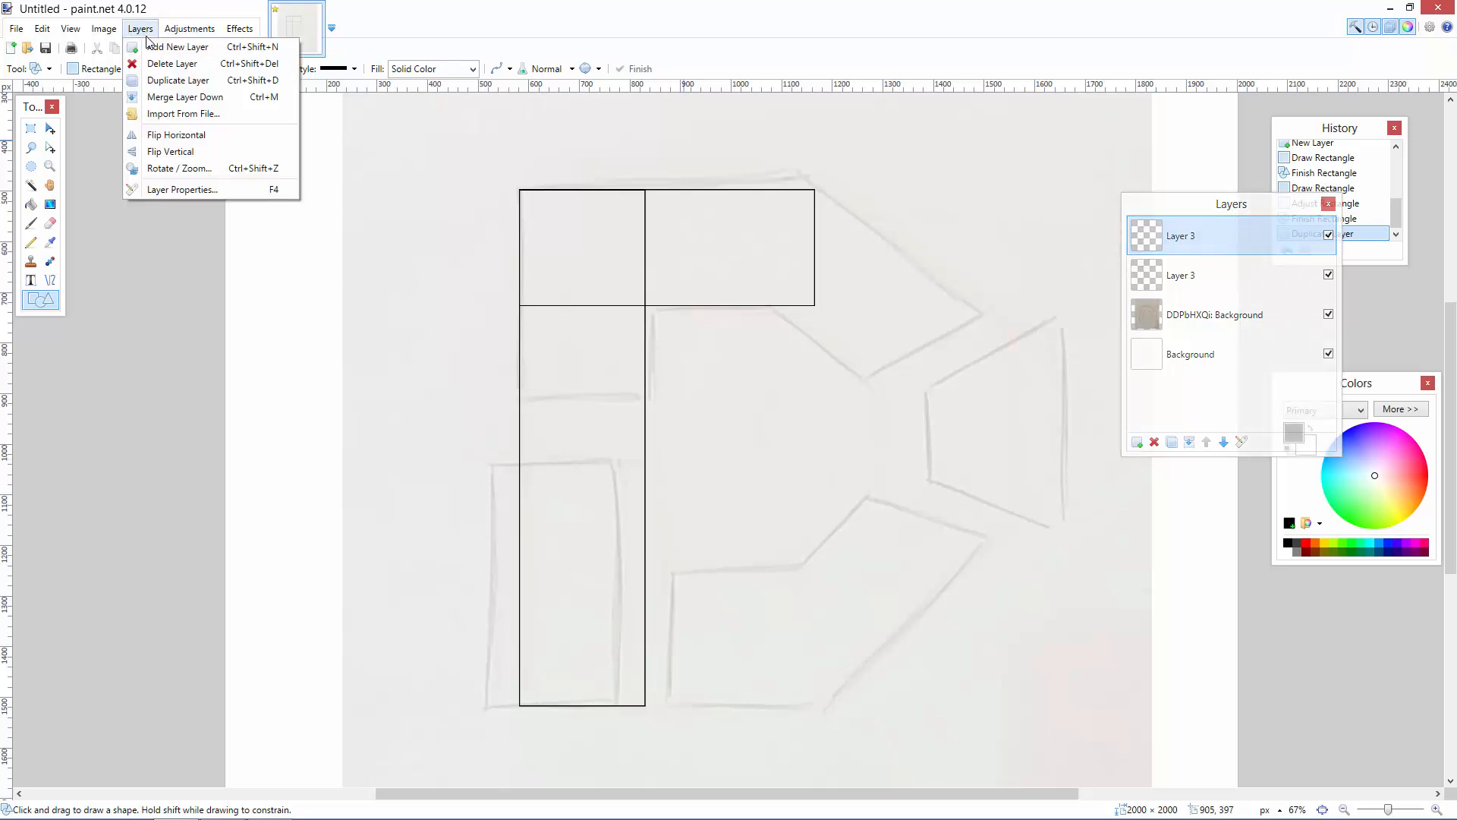
left_click(174, 149)
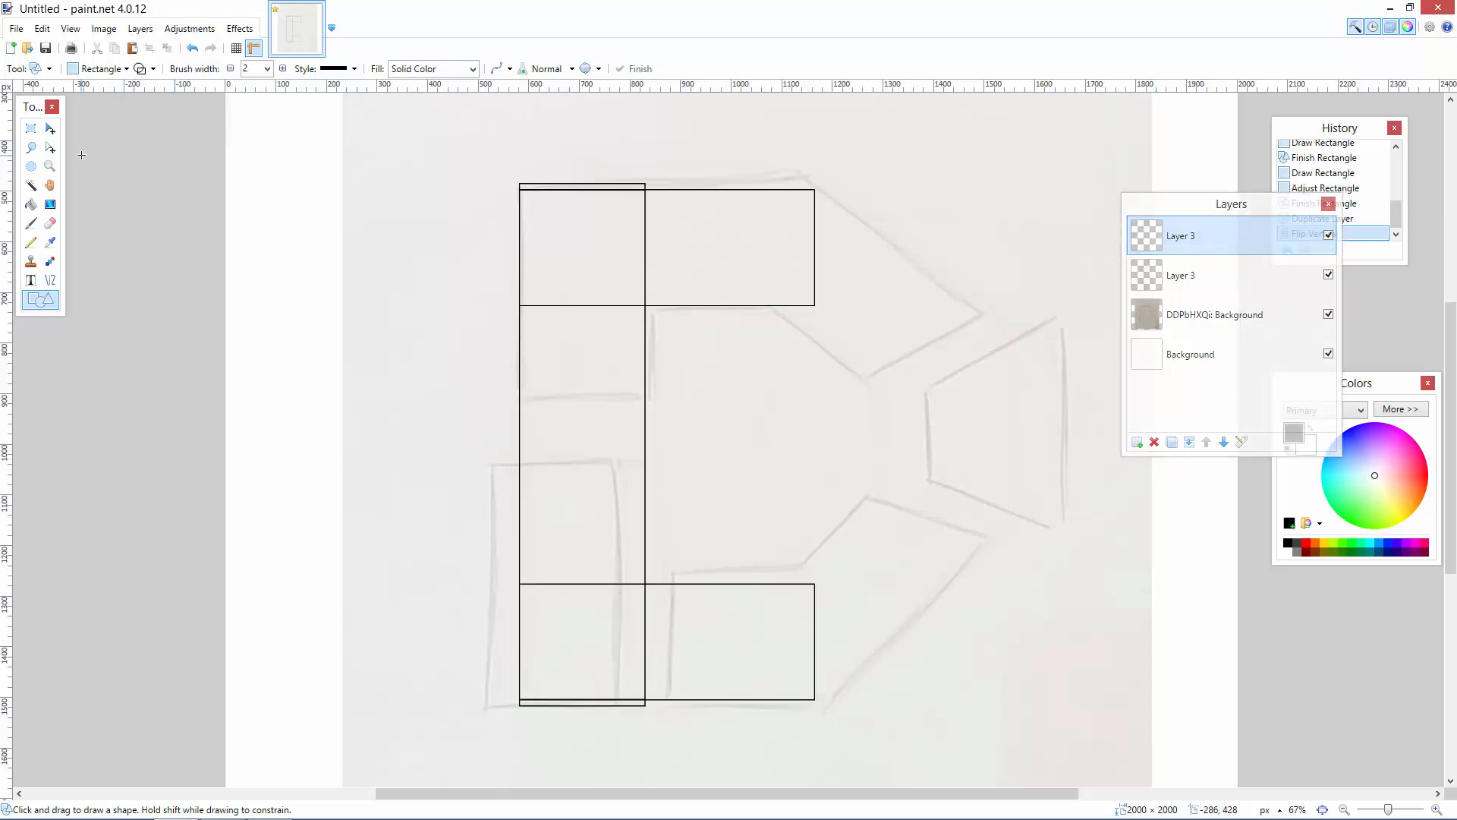
Move the flipped copy down 13 pixels so its vertical bar lines up with the original, and deselect it
left_click(50, 129)
left_click(679, 545)
key("Down")
key("Down")
key("Down")
key("Down")
key("Down")
key("Down")
key("Down")
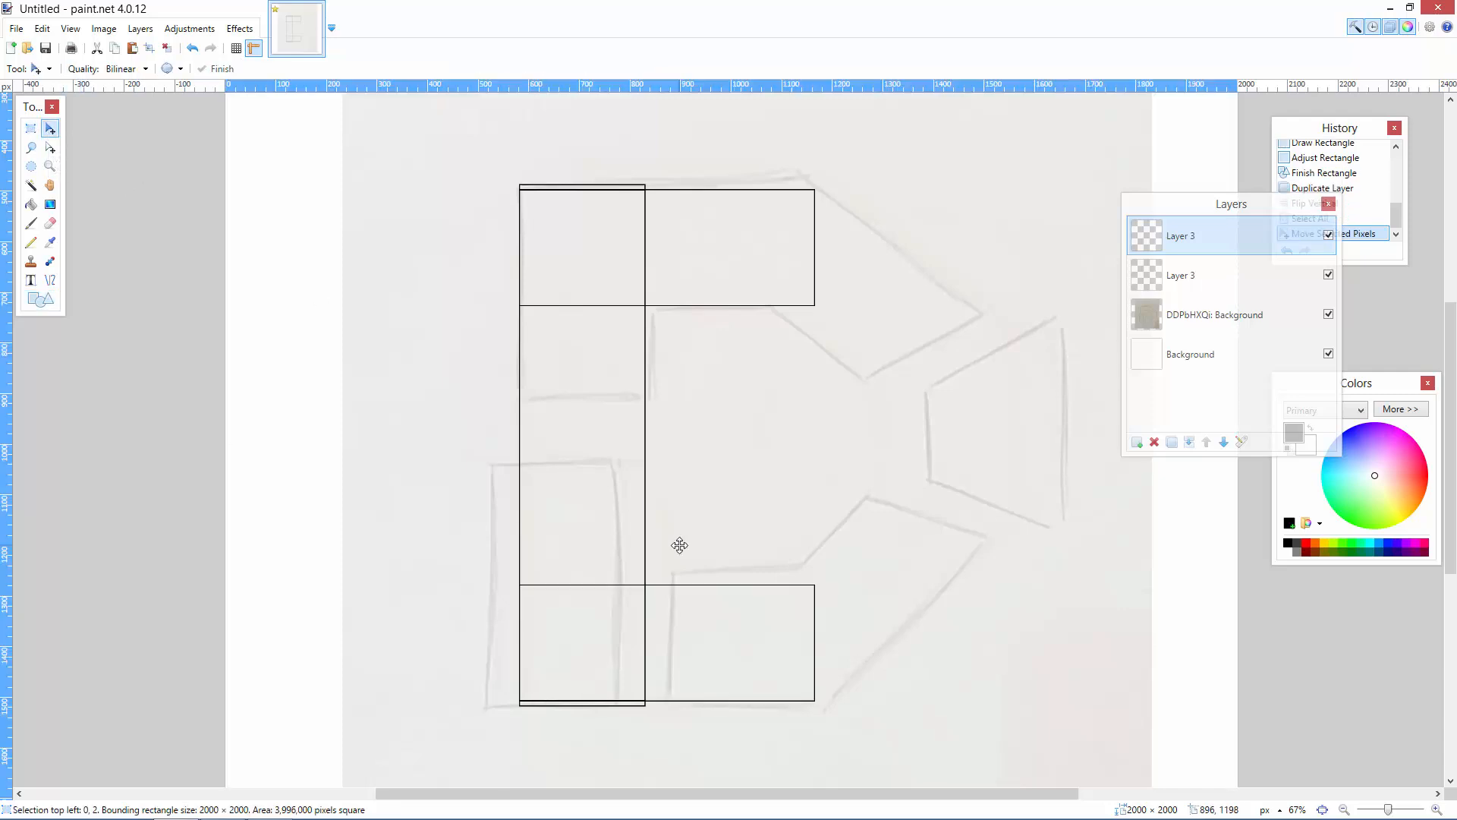
key("Down")
key("Down")
key("Down")
key("Down")
key("Down")
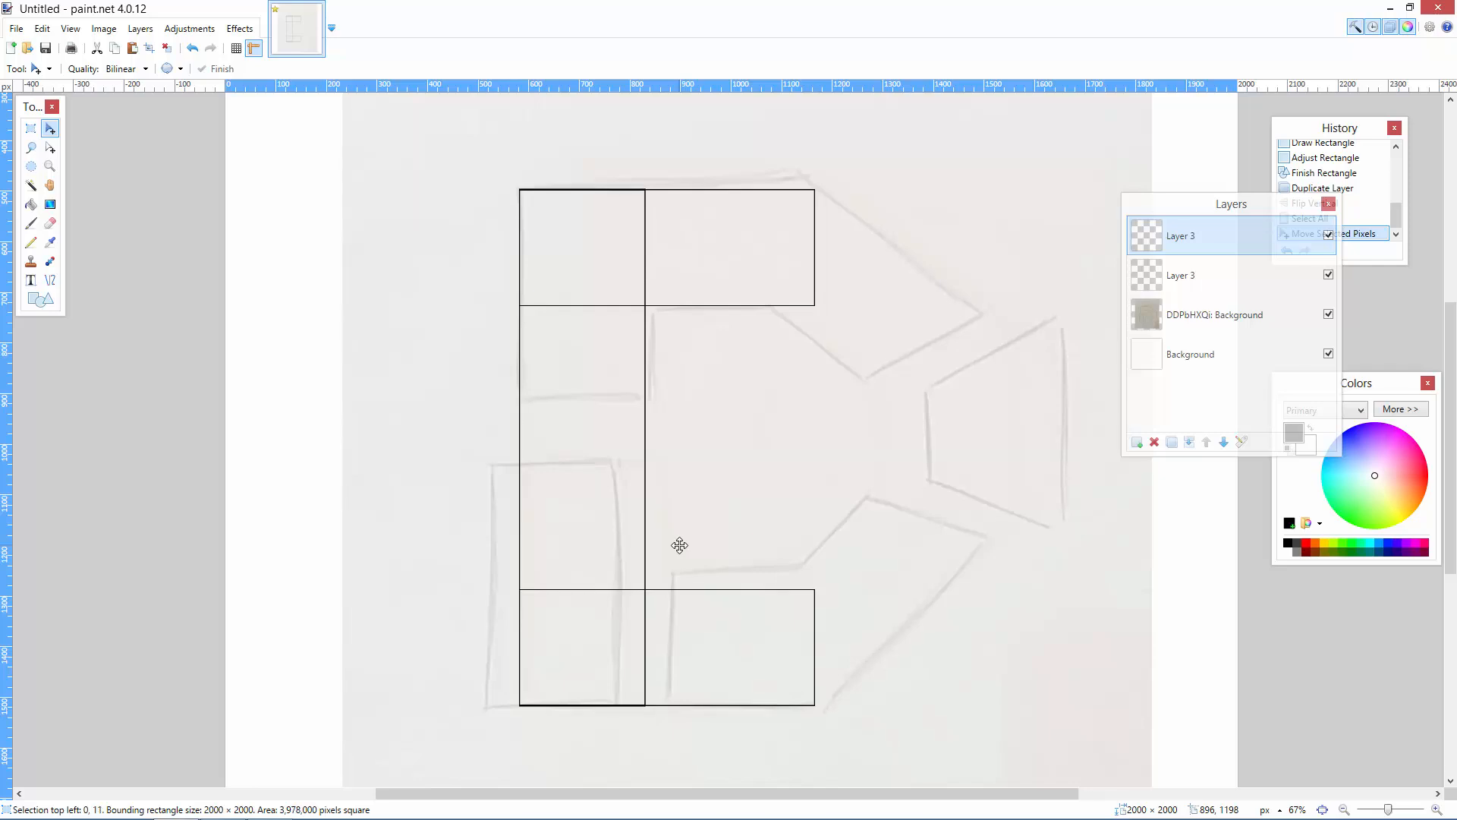
key("Down")
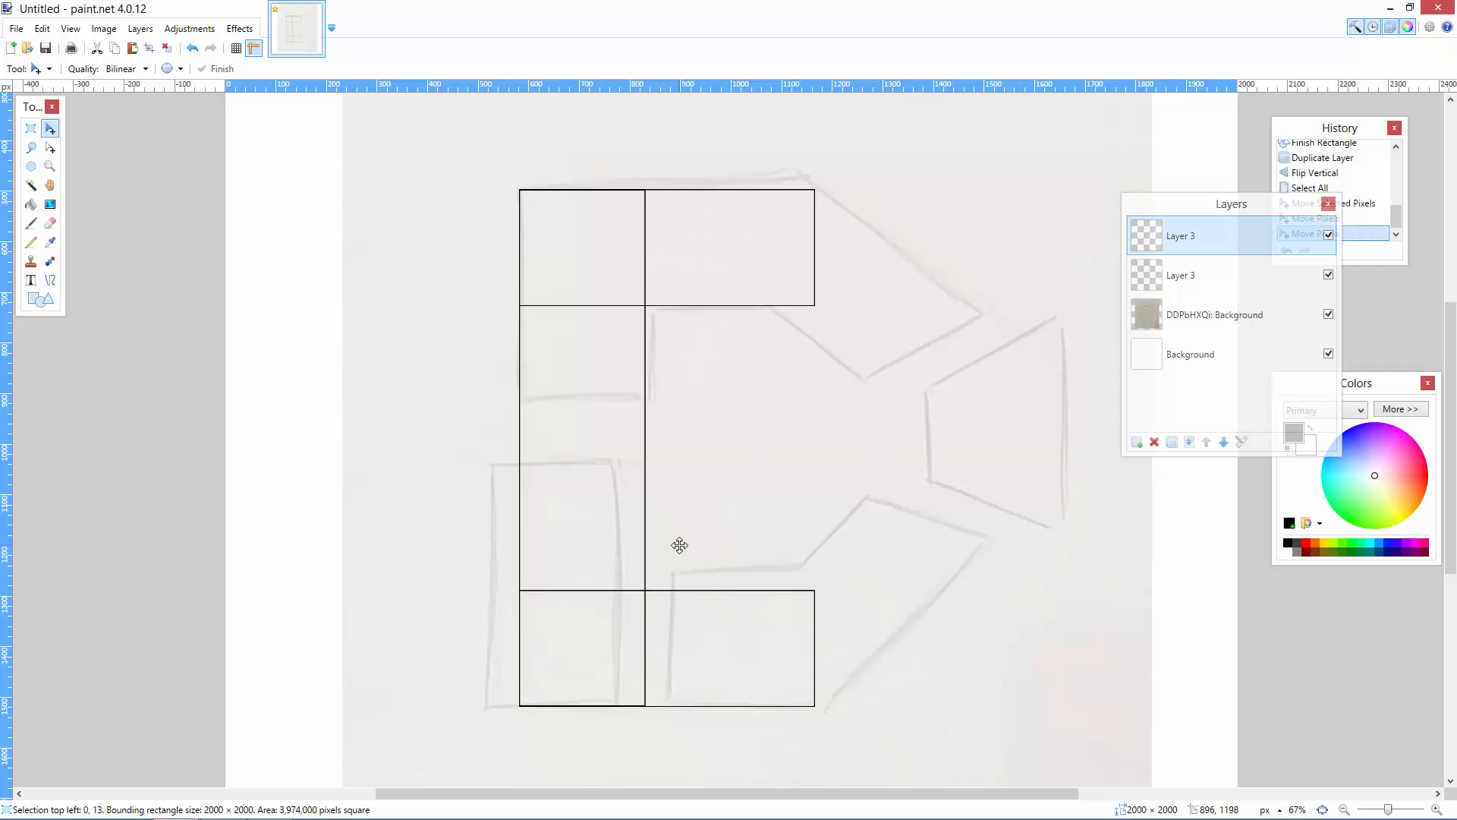
left_click(32, 129)
left_click(327, 194)
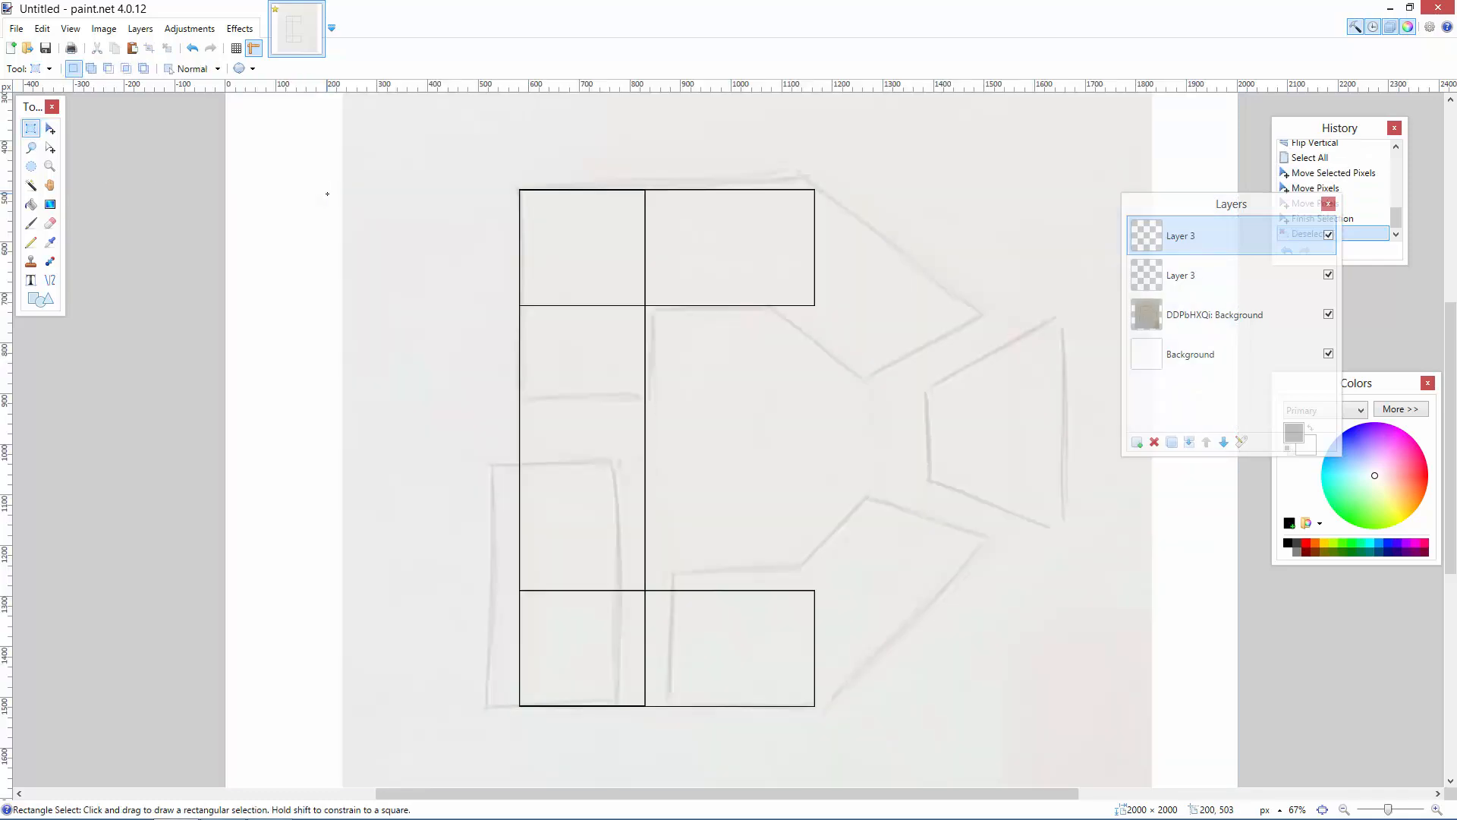
Add a new layer and draw a rectangle outline about 583 × 229 pixels, moved over the sketch's upper diagonal bar
left_click(1137, 444)
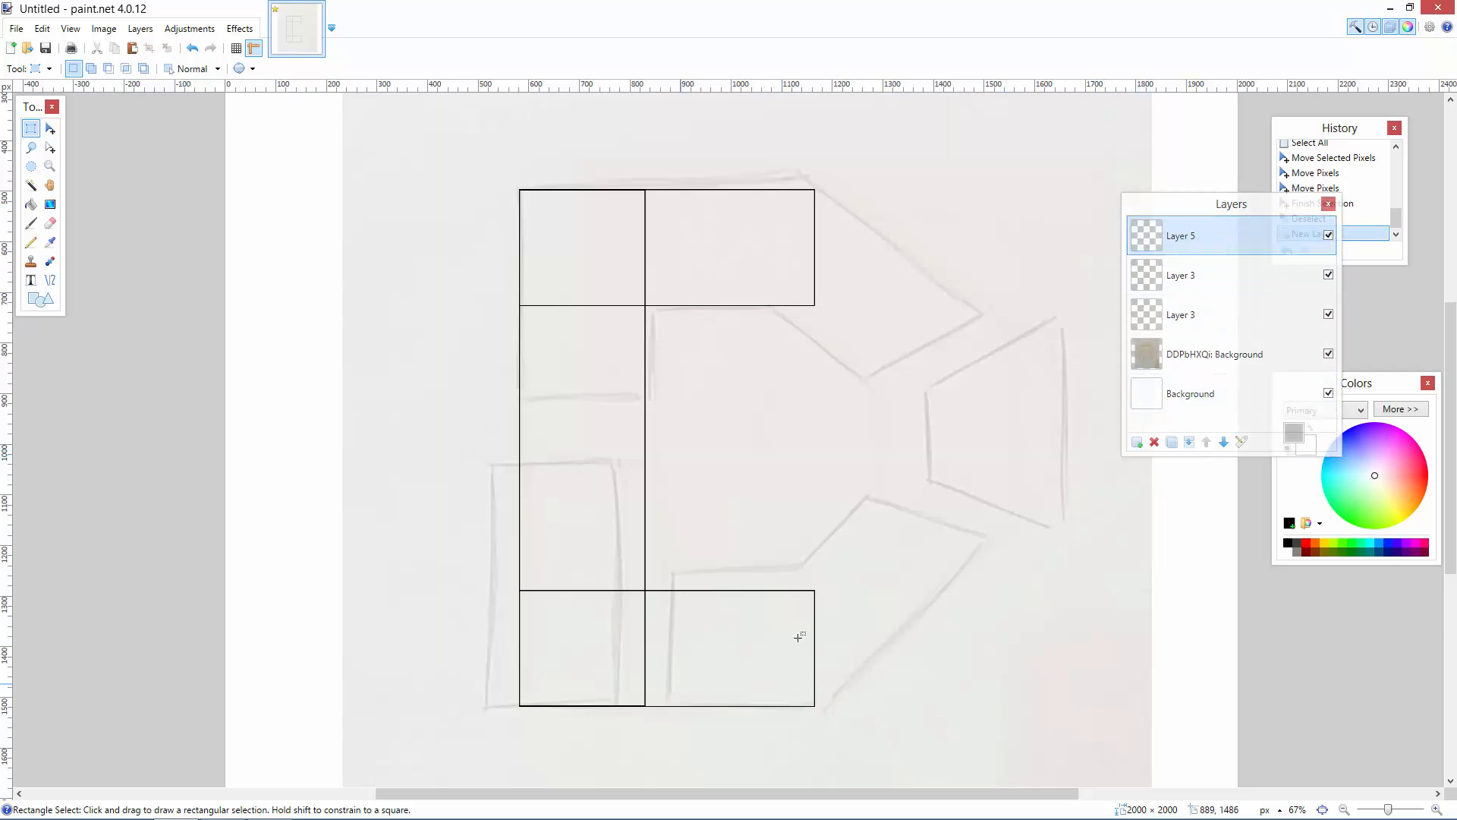
left_click(35, 301)
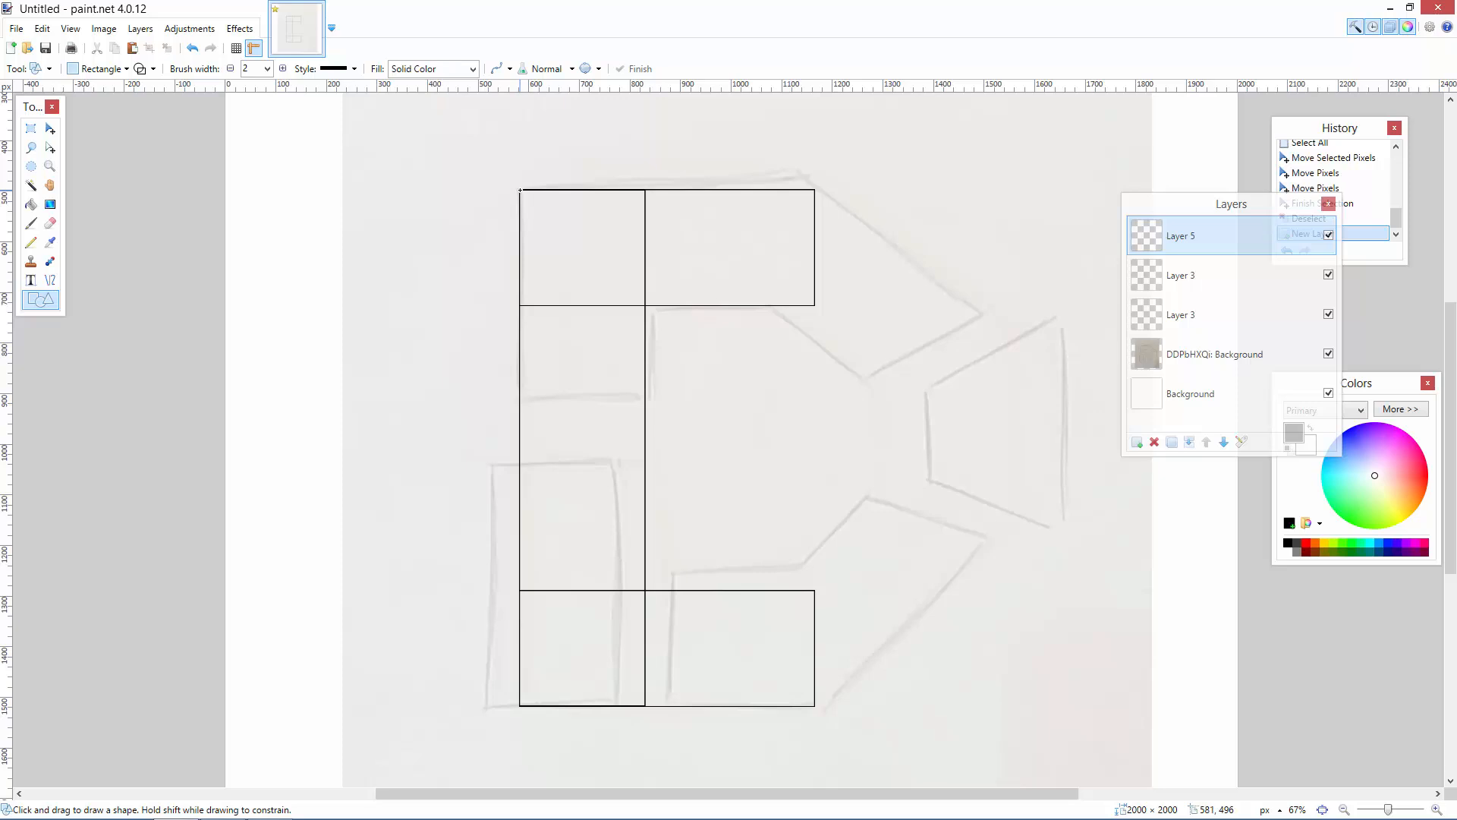
left_click_drag(520, 190, 814, 305)
left_click_drag(696, 258, 888, 302)
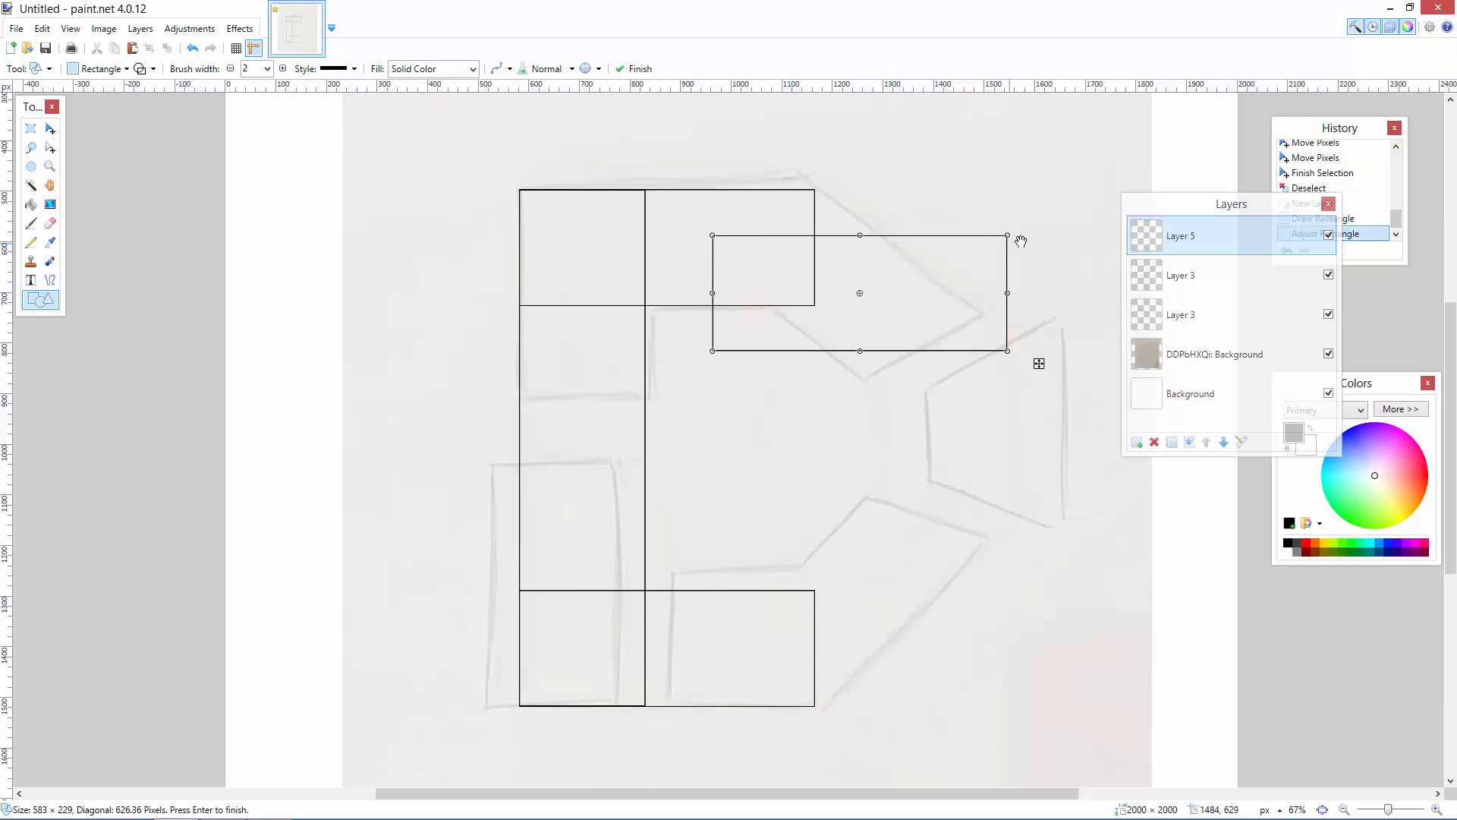
Rotate the rectangle about 39° along the upper diagonal, fit its corner to the top bar's end, and shorten it to about 429 pixels
left_click_drag(1028, 228, 1000, 369)
left_click_drag(817, 223, 826, 262)
left_click_drag(995, 462, 1018, 426)
left_click_drag(936, 390, 959, 370)
left_click_drag(1047, 407, 1050, 414)
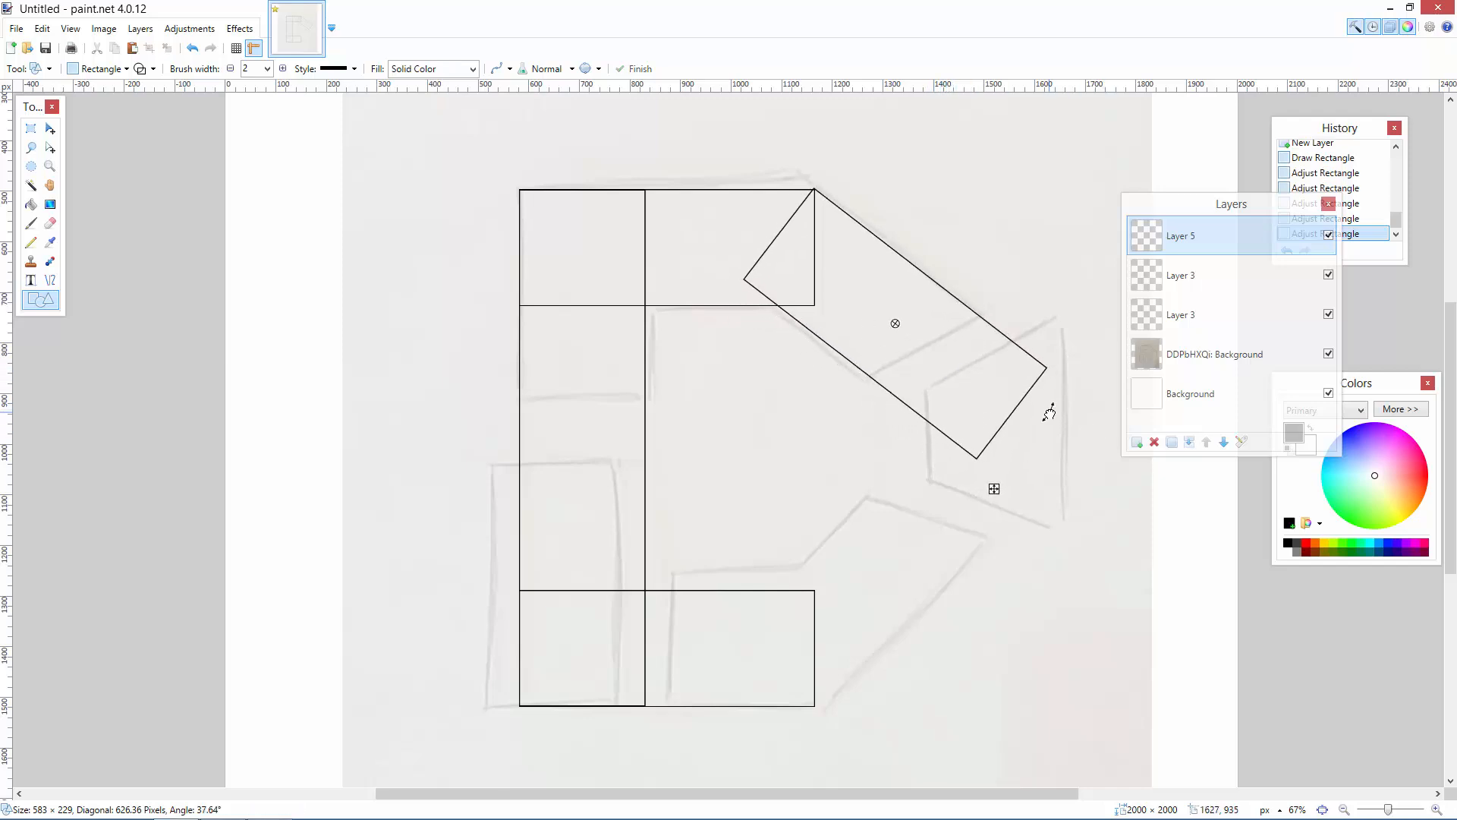
left_click_drag(1050, 413, 1048, 416)
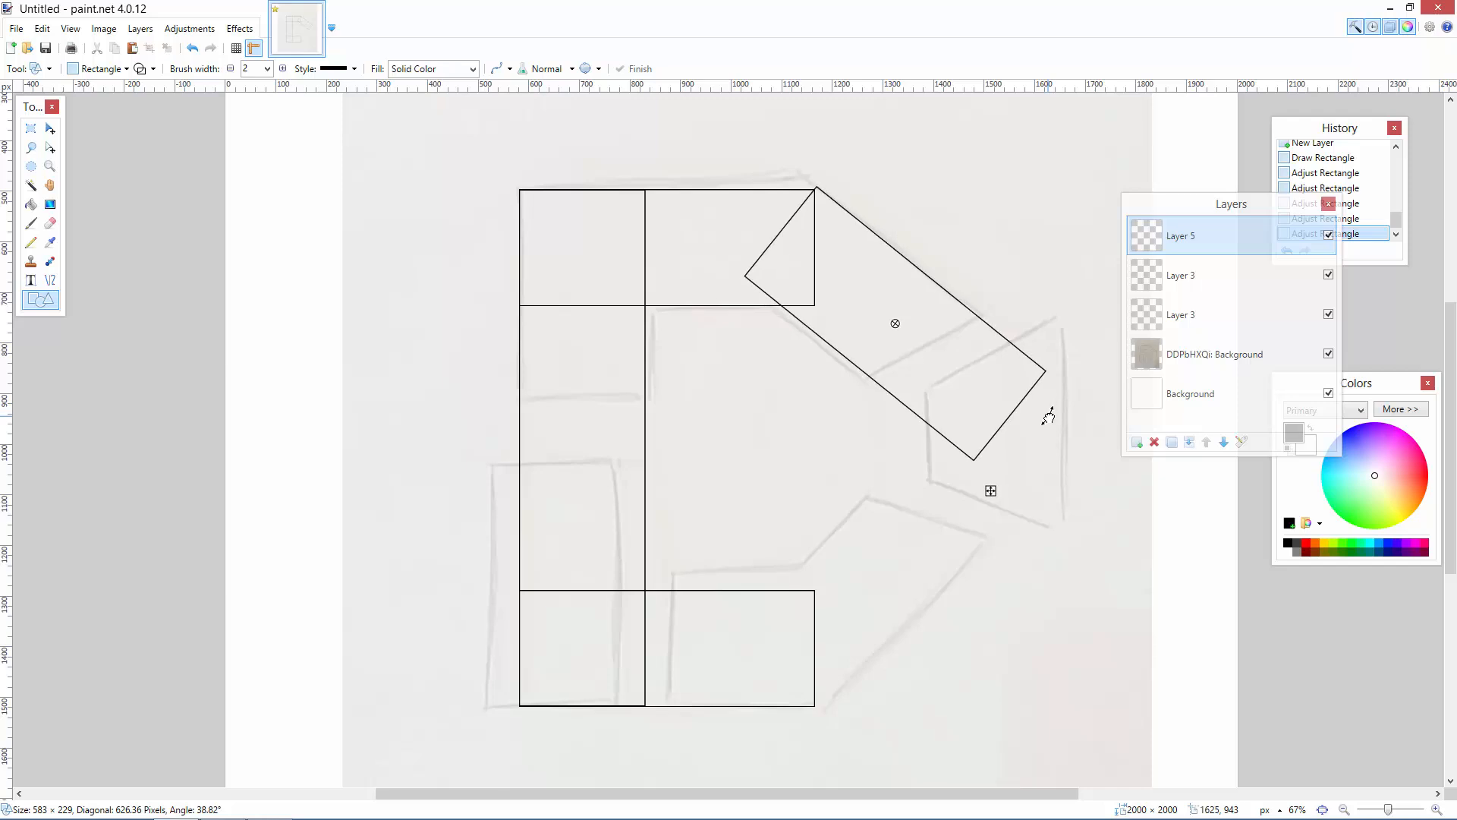
left_click_drag(986, 375, 987, 375)
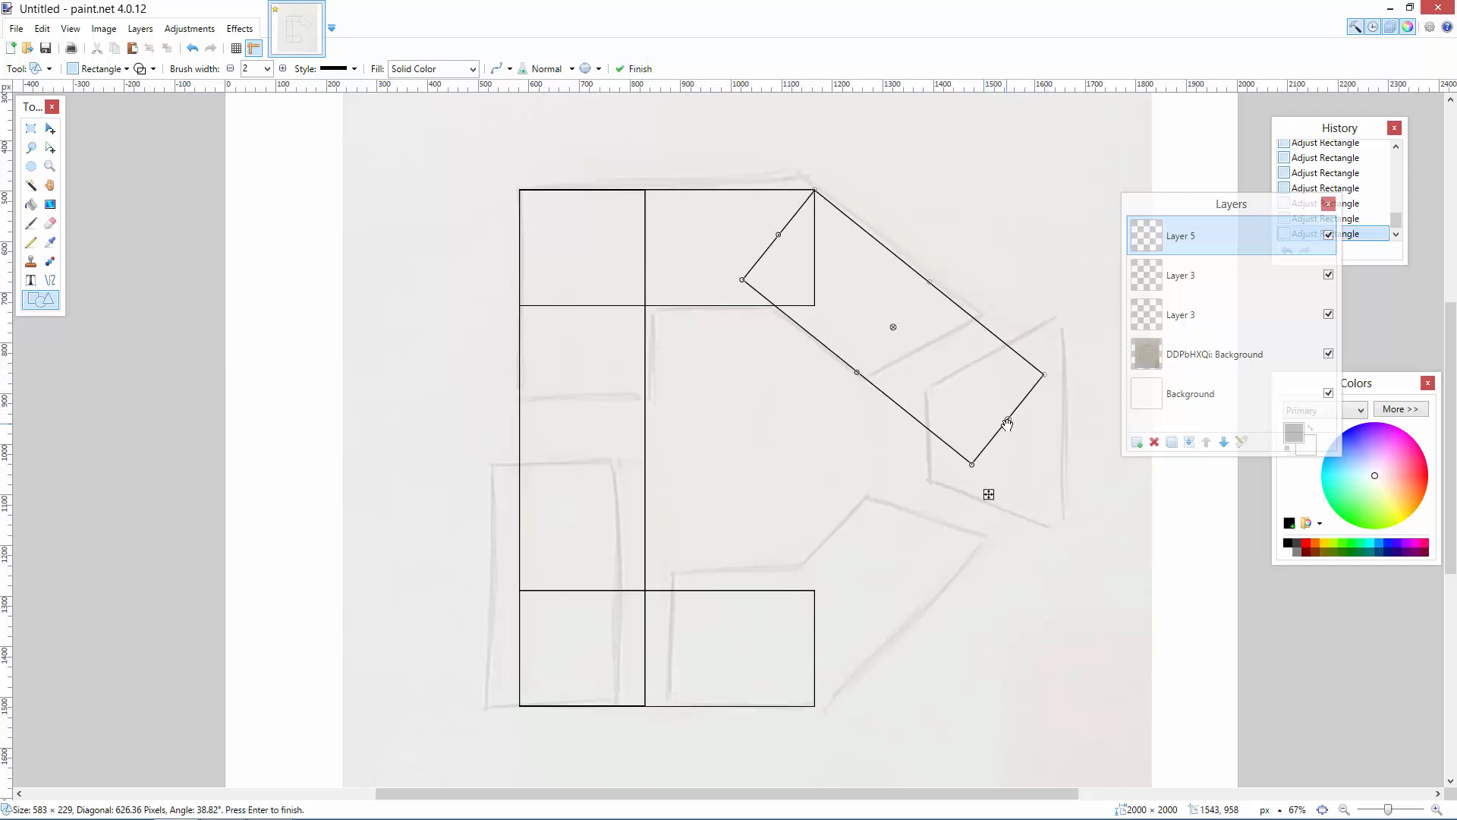
left_click_drag(1007, 423, 948, 372)
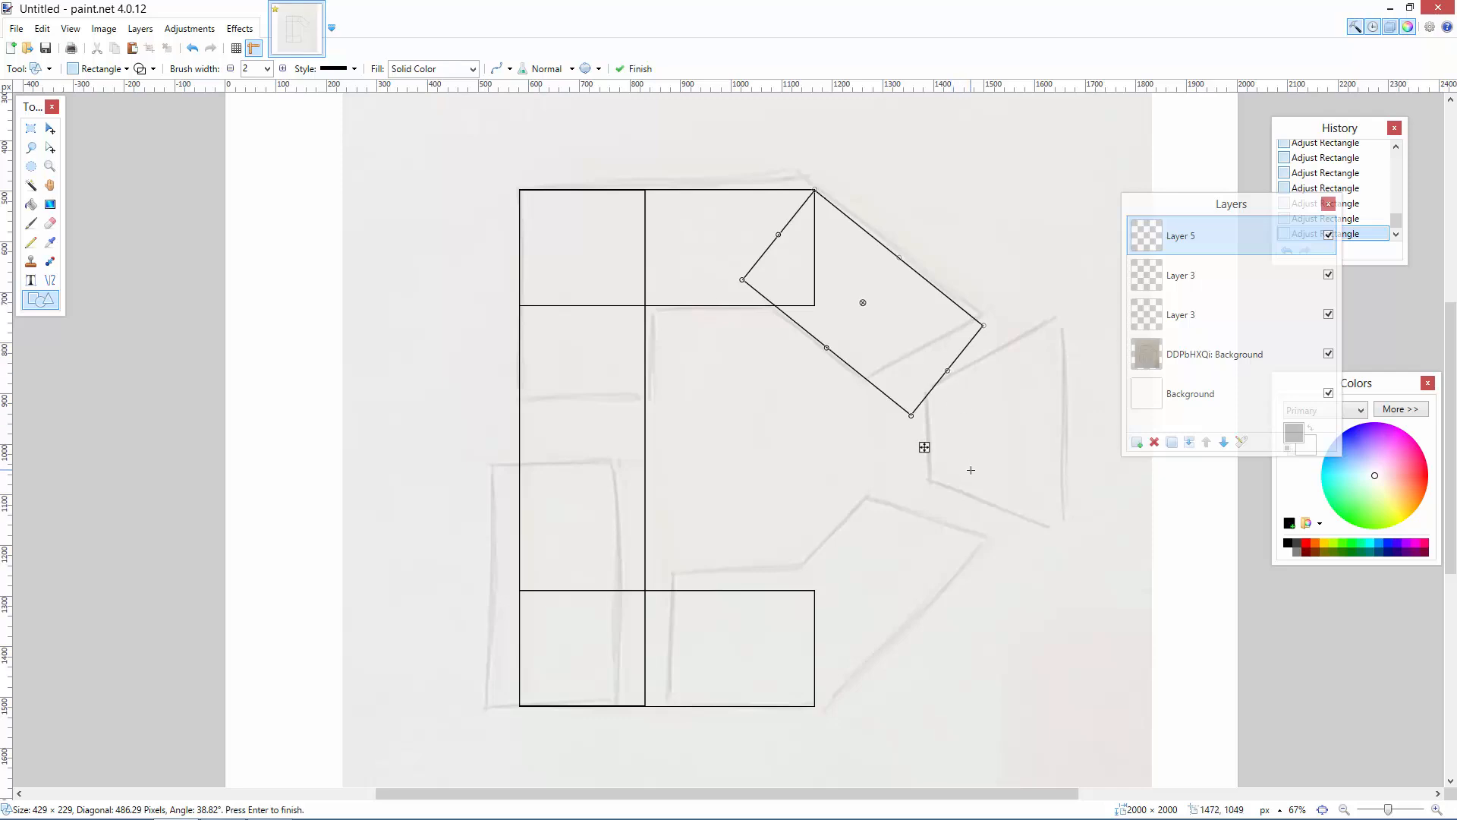
key("Return")
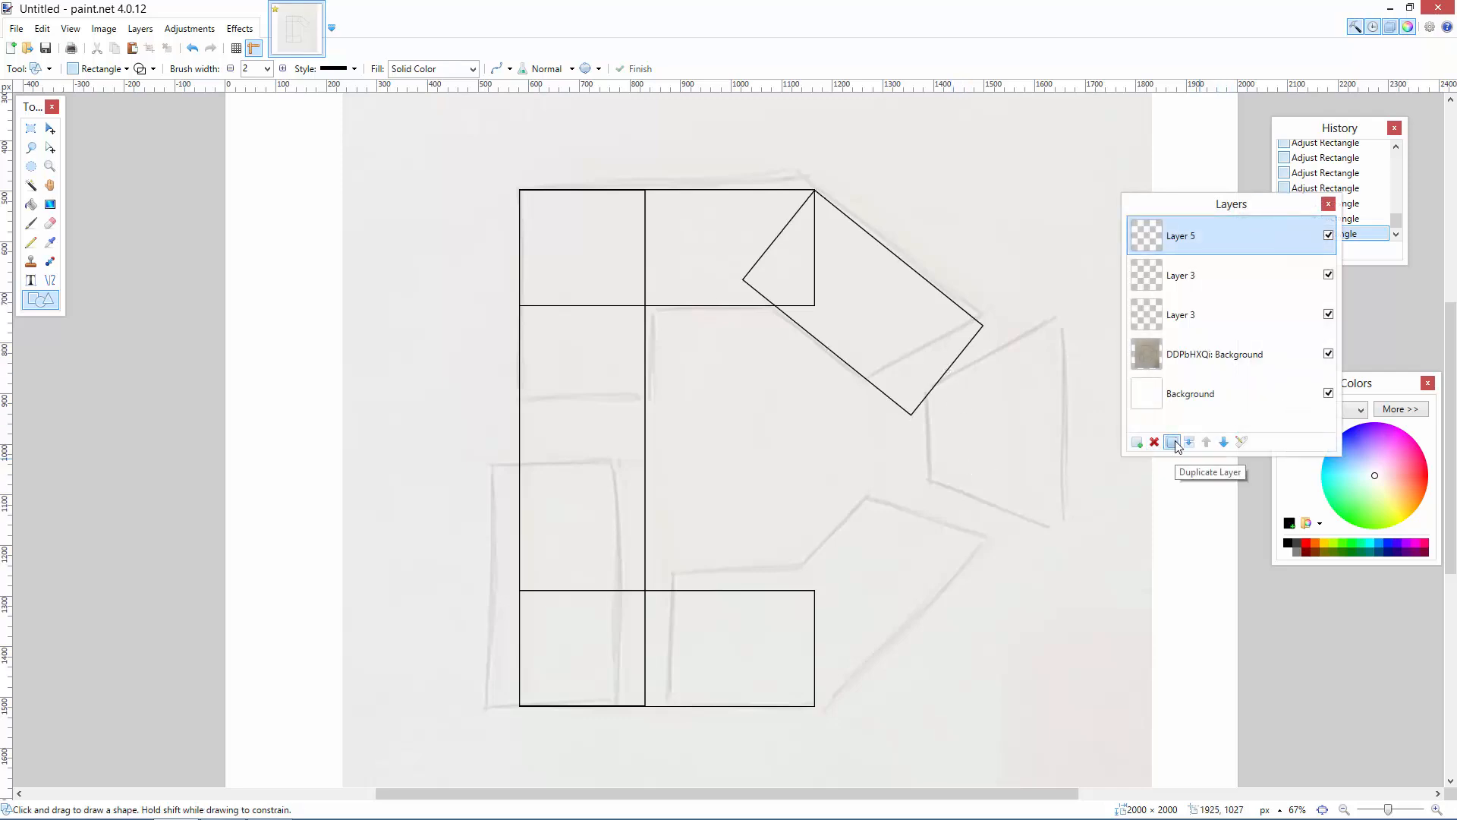
Duplicate the layer with the diagonal rectangle and flip the copy vertically
left_click(1172, 442)
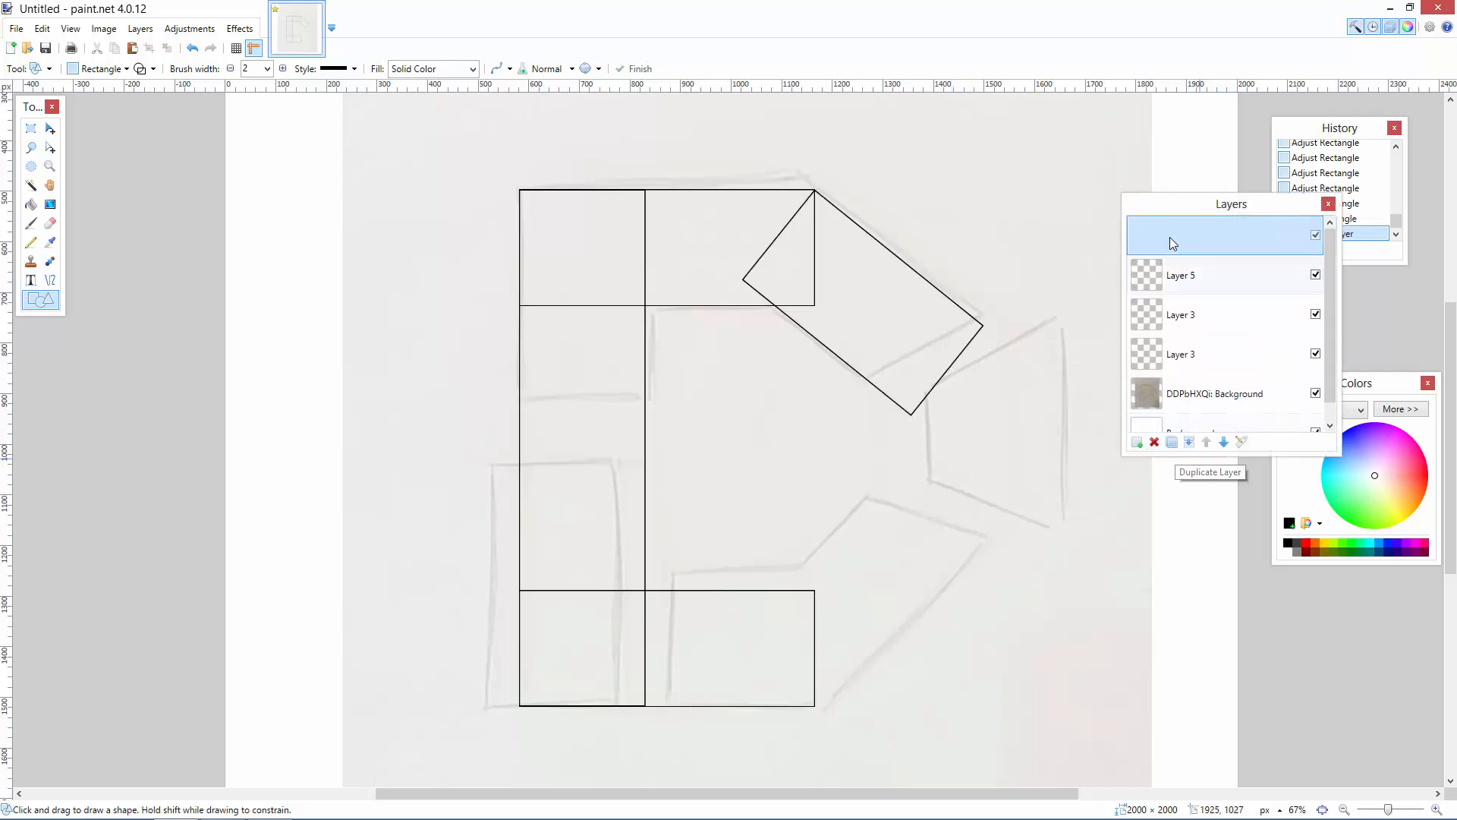
left_click(142, 30)
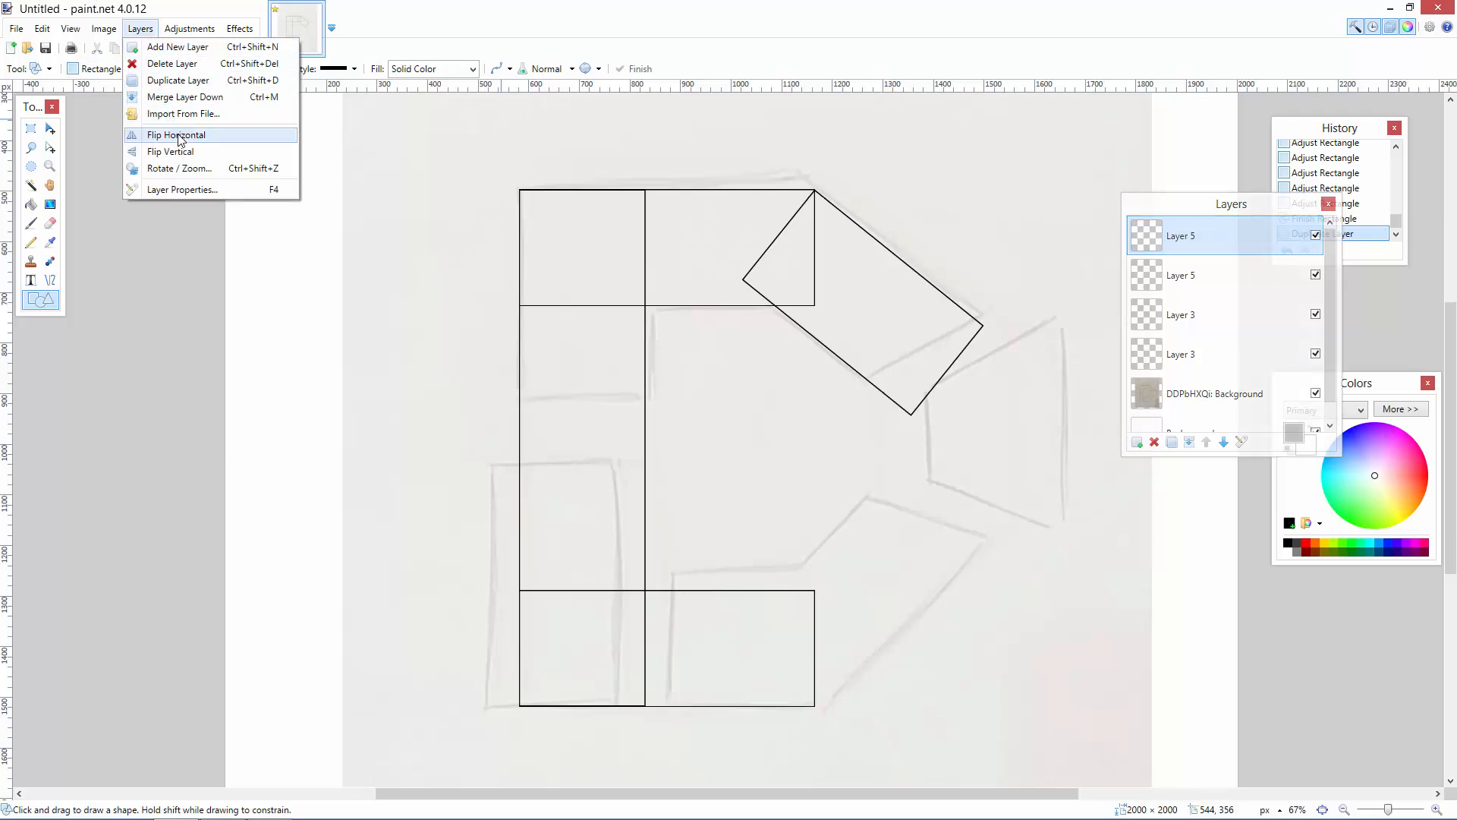
left_click(185, 152)
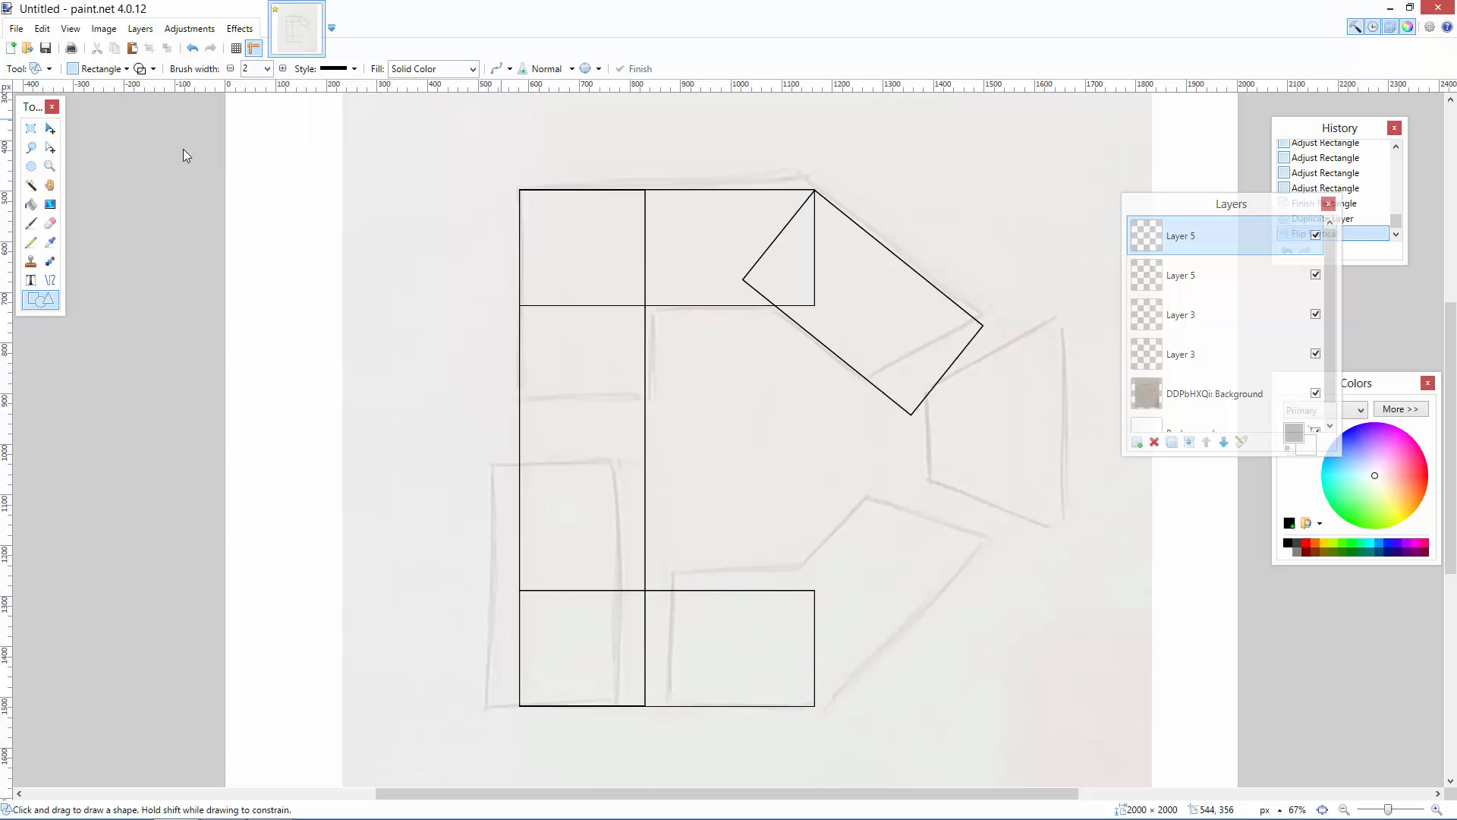
Move the flipped diagonal rectangle down 14 pixels so its corner meets the lower bar's end, and deselect it
left_click(50, 128)
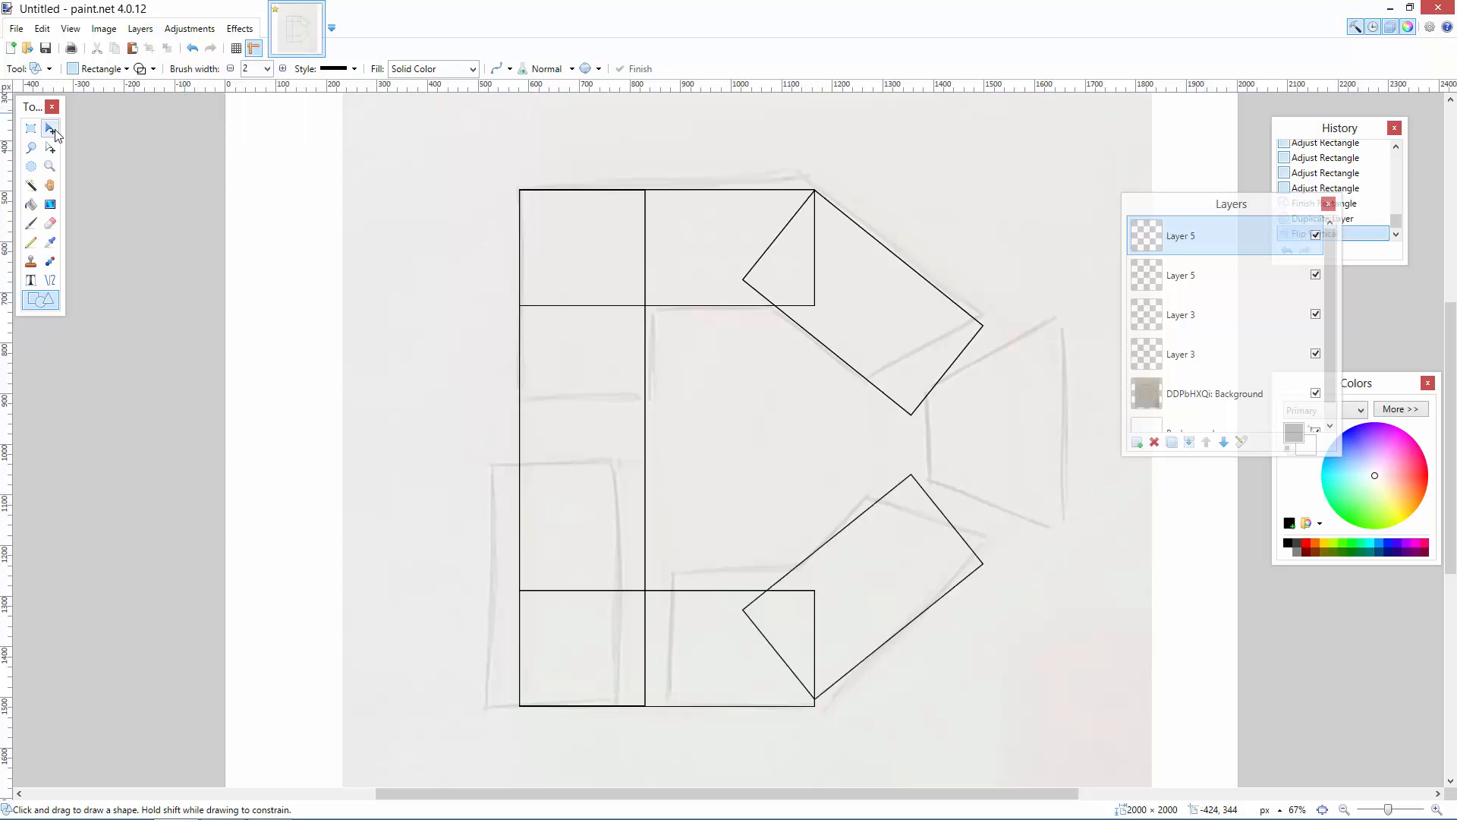
key("ctrl+a")
left_click(917, 648)
key("Down")
key("Down")
key("Down")
key("Down")
key("Down")
key("Down")
key("Down")
key("Down")
key("Down")
key("Down")
key("Down")
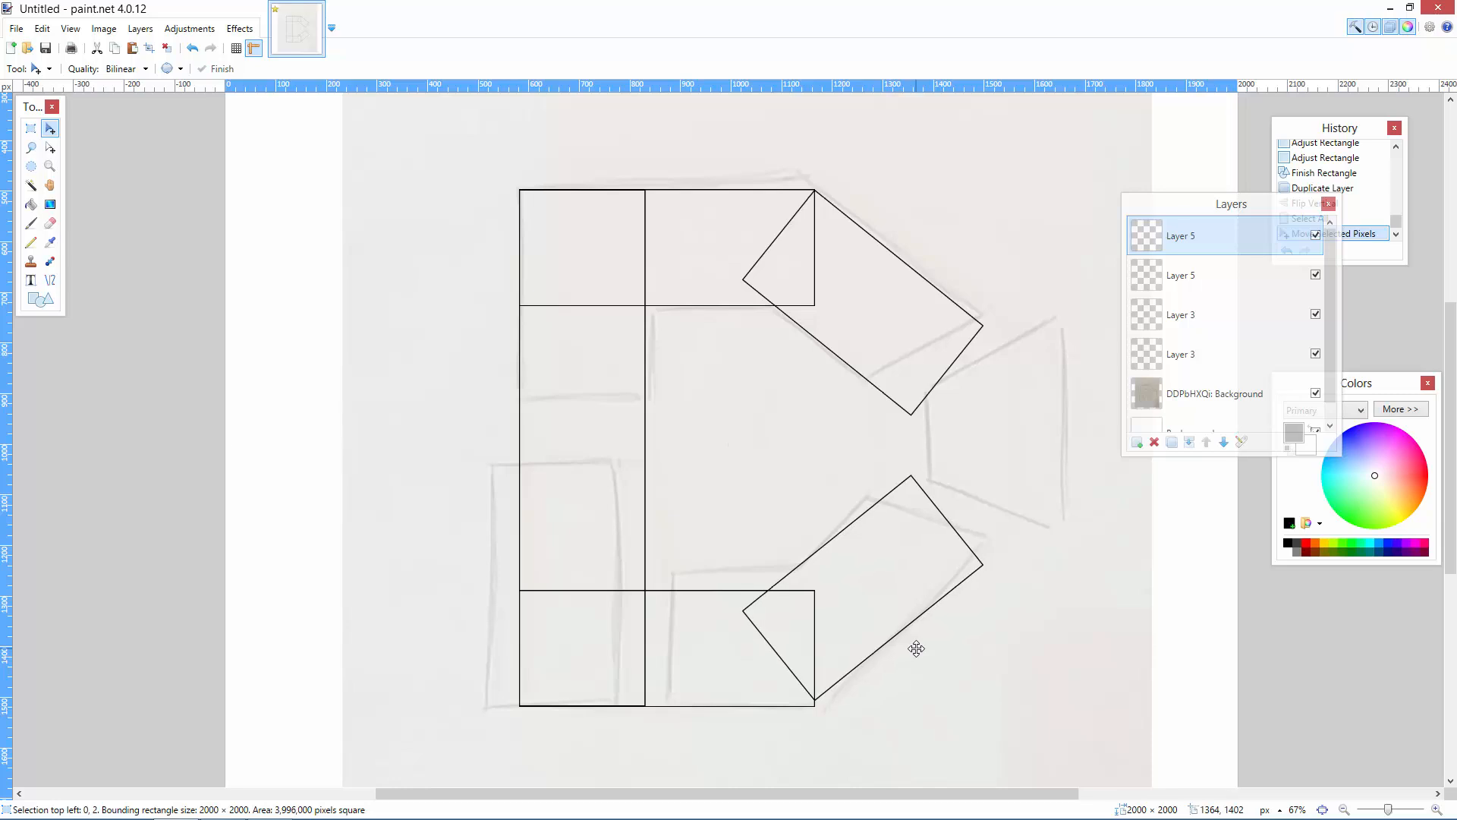
key("Down")
key("Down")
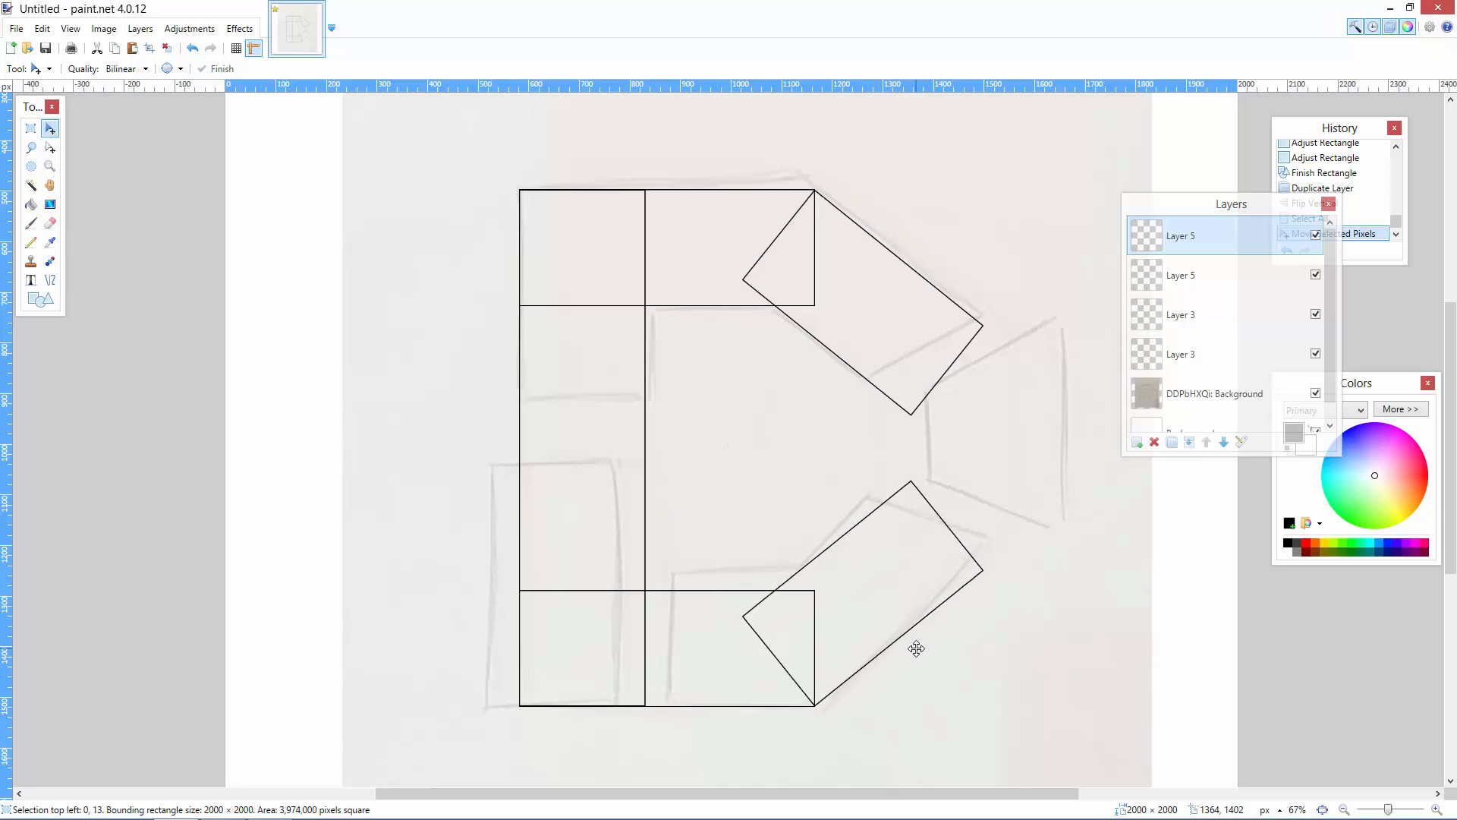
key("Down")
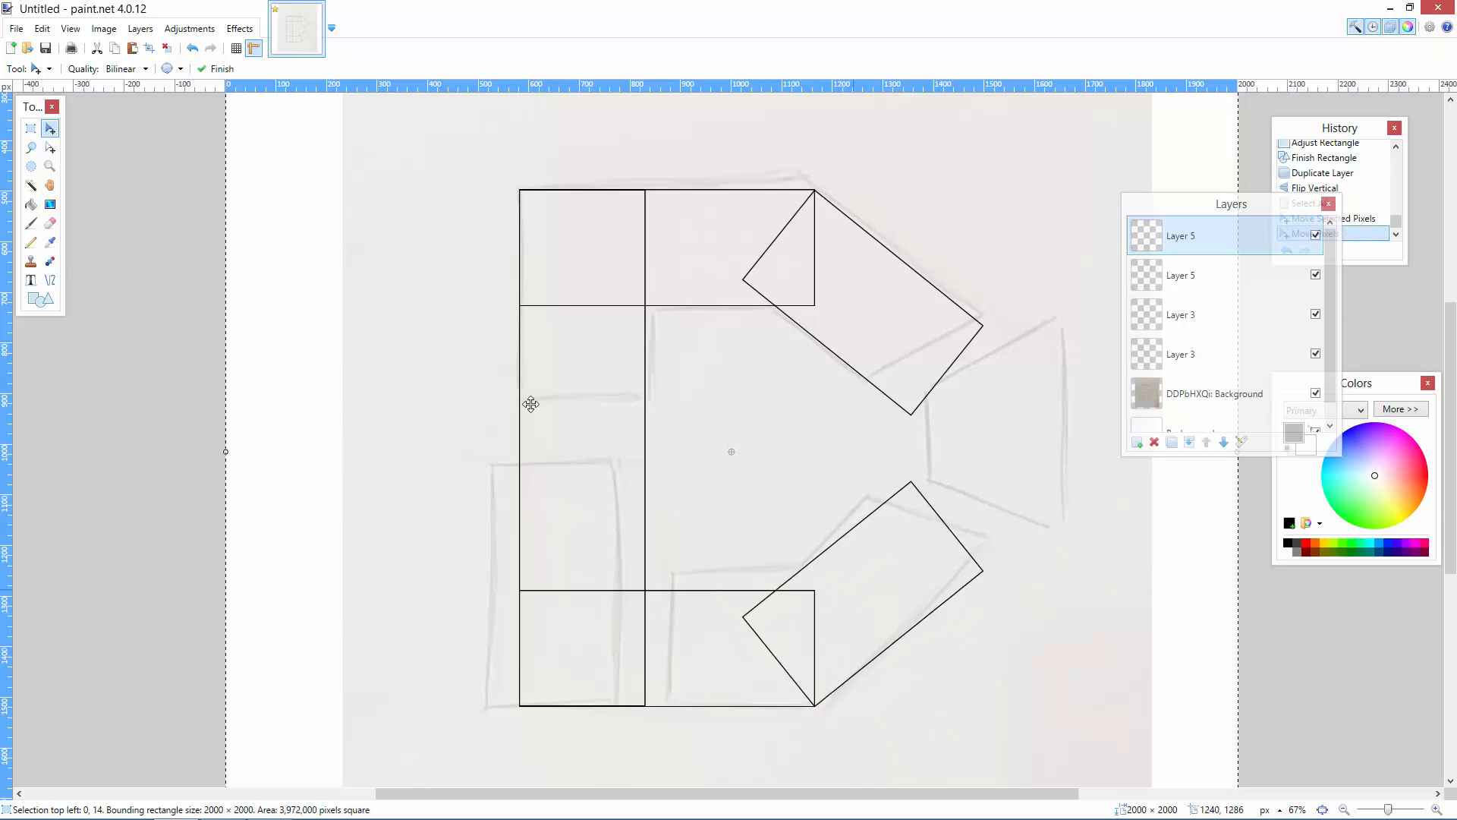
left_click(31, 128)
key("ctrl+d")
Join the two diagonal rectangles with straight vertical lines, about 135 pixels long between their inner corners and another between their outer corners
left_click(1436, 809)
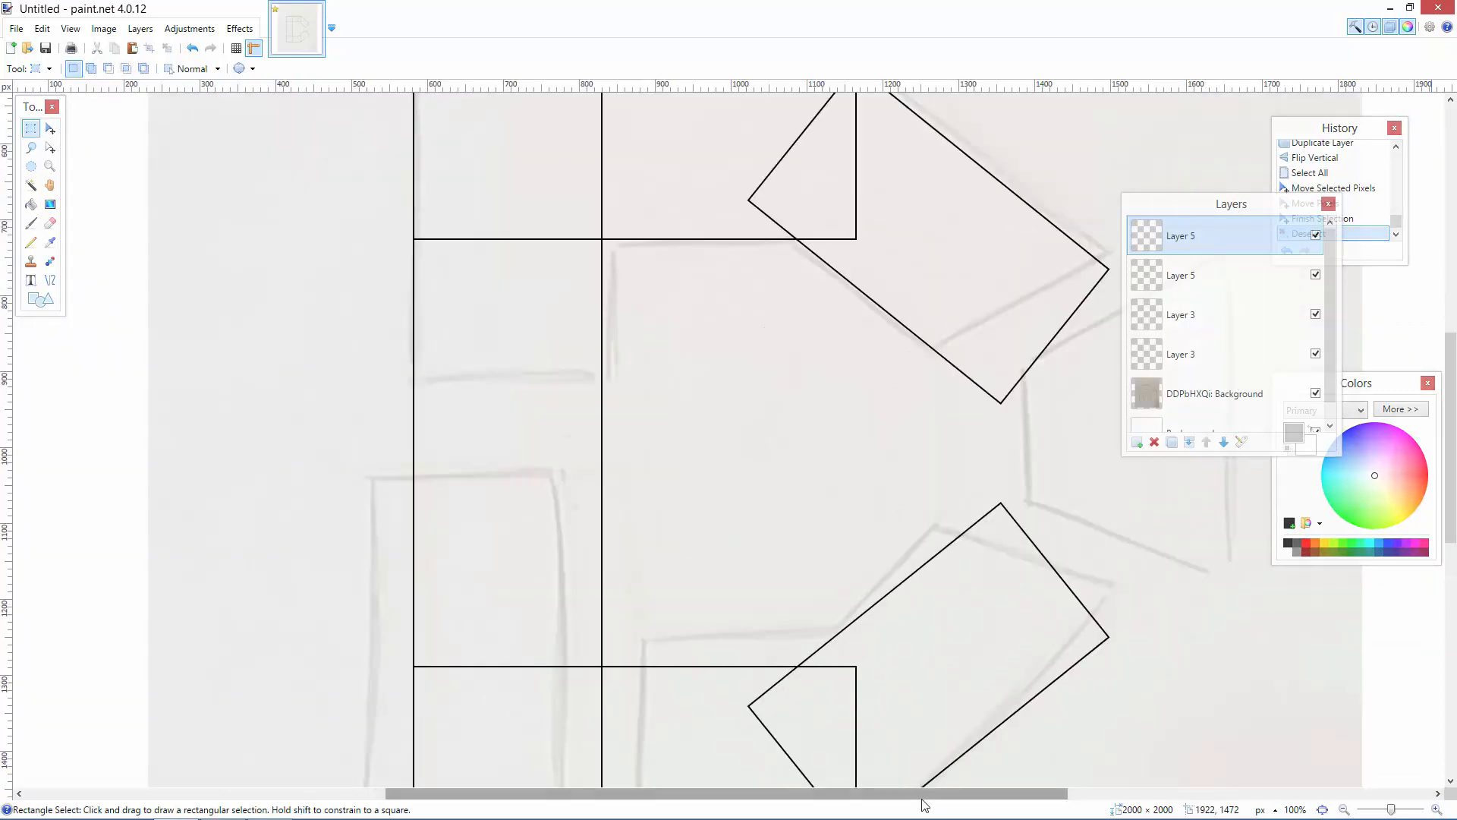
left_click_drag(930, 797, 1048, 803)
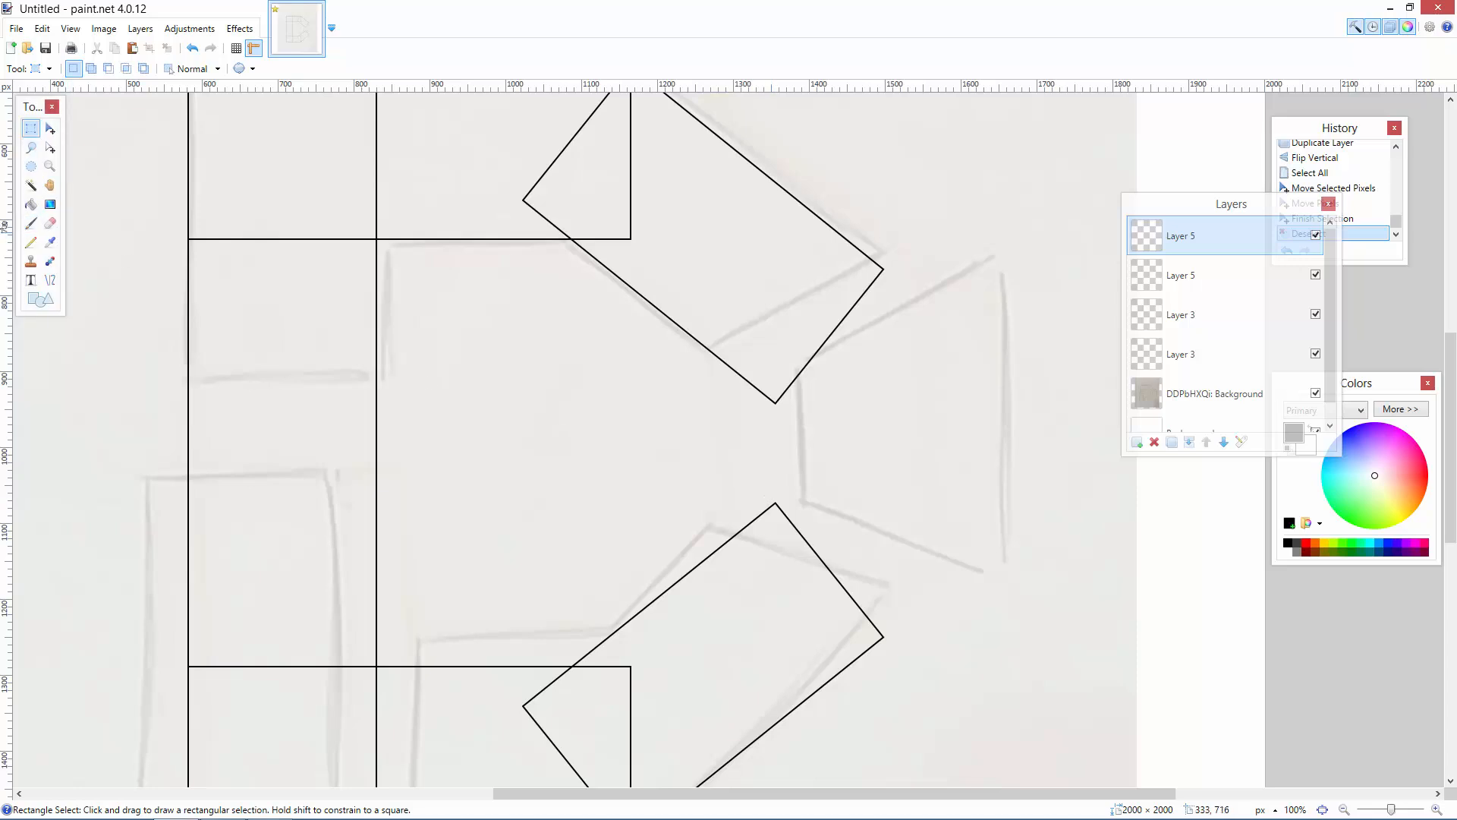
left_click(51, 280)
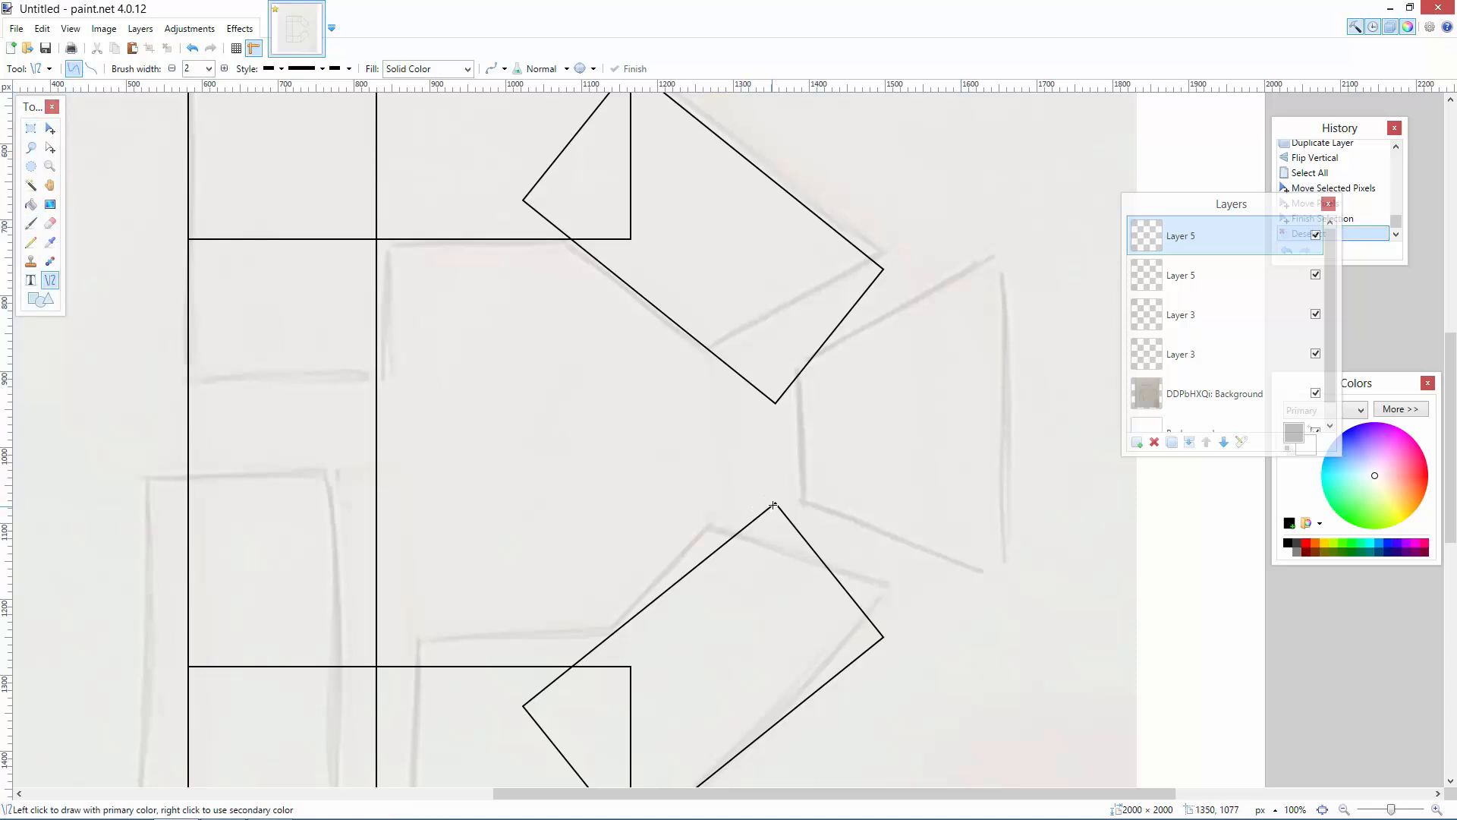
left_click_drag(776, 503, 776, 403)
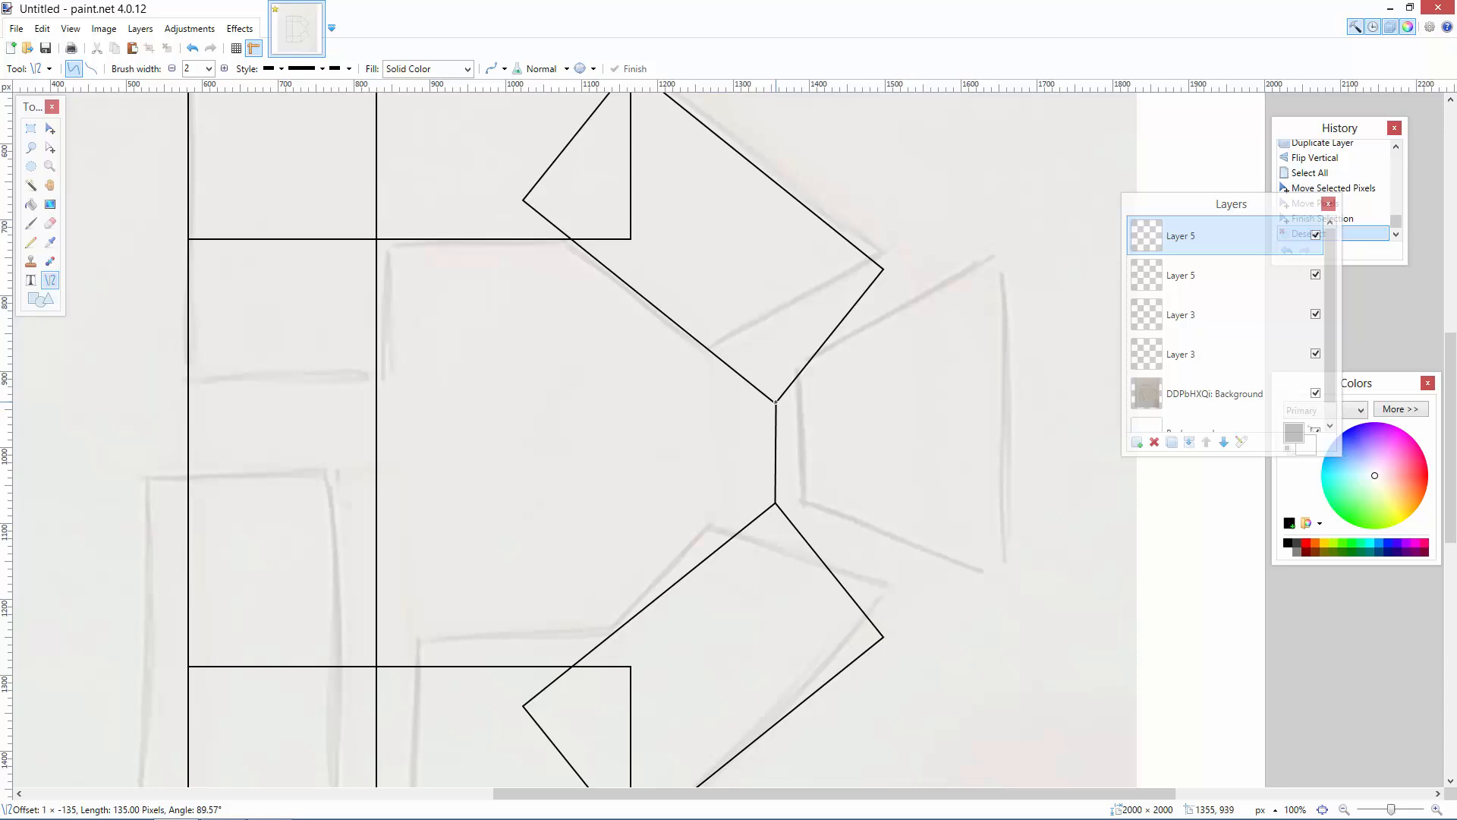
key("Return")
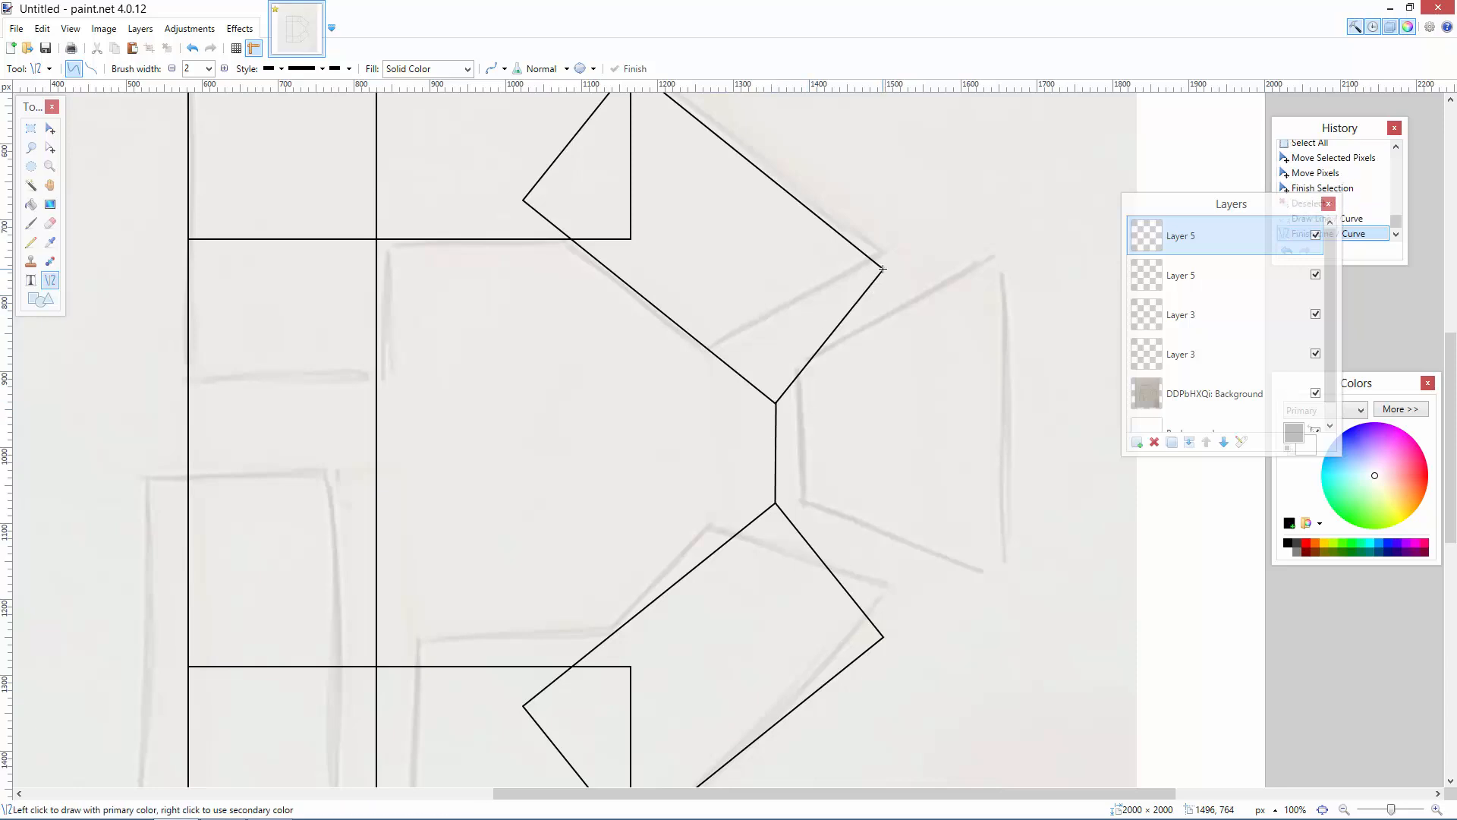
left_click_drag(882, 269, 883, 636)
key("Return")
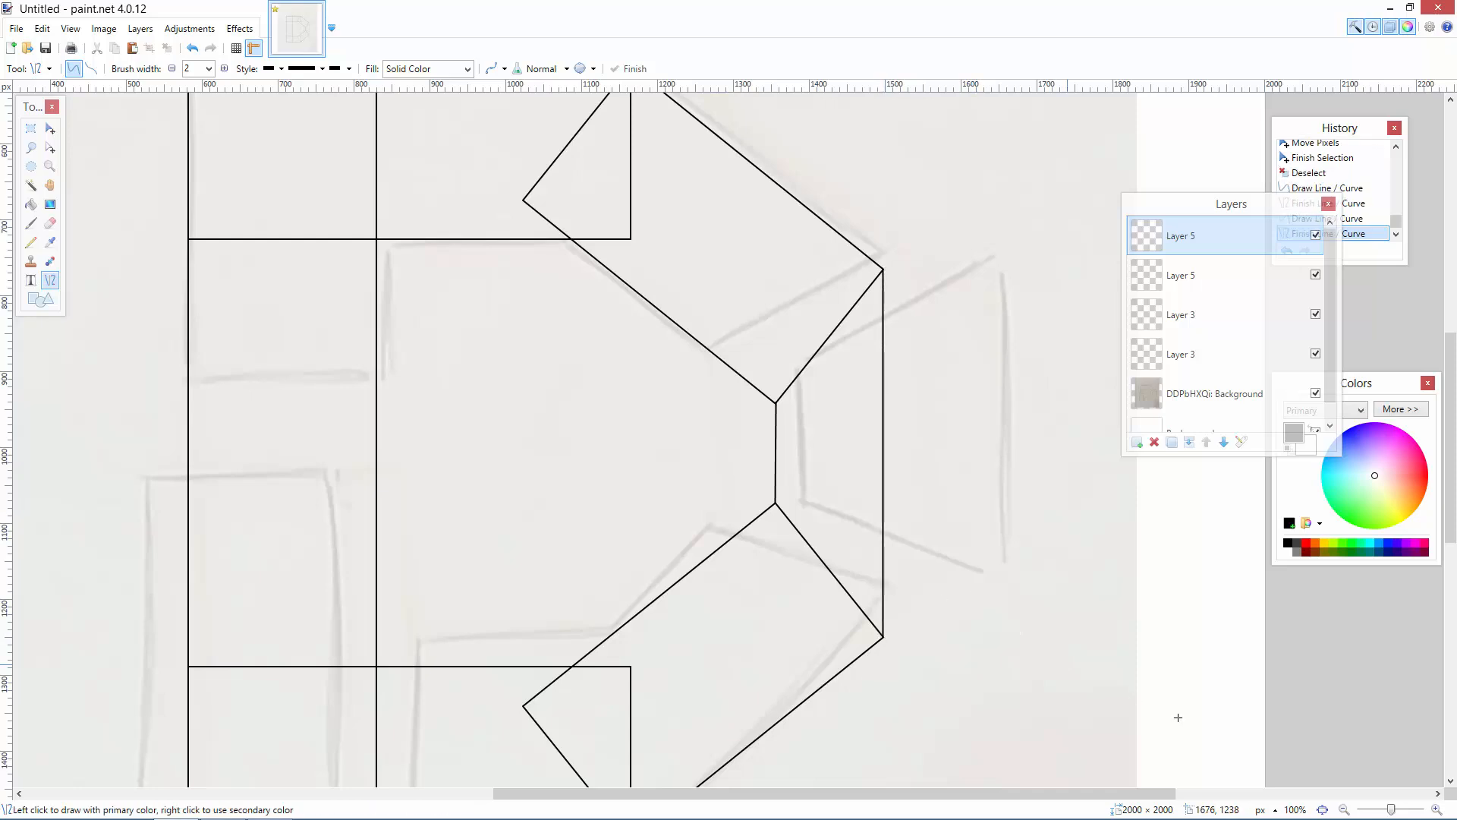
Merge the four outline layers into a single layer above the sketch
left_click(1344, 809)
left_click(1345, 809)
left_click(1344, 810)
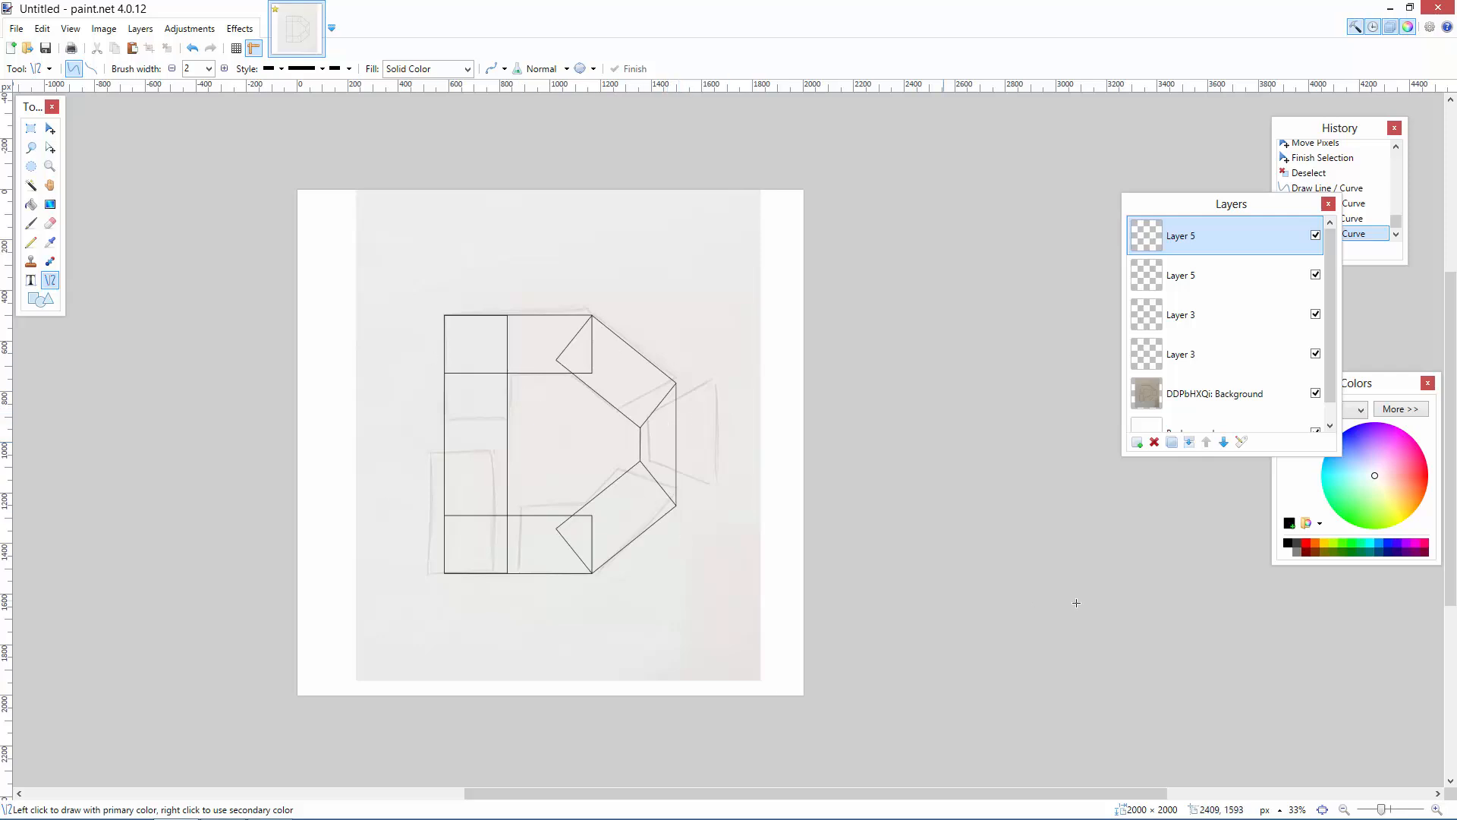
left_click_drag(743, 792, 687, 792)
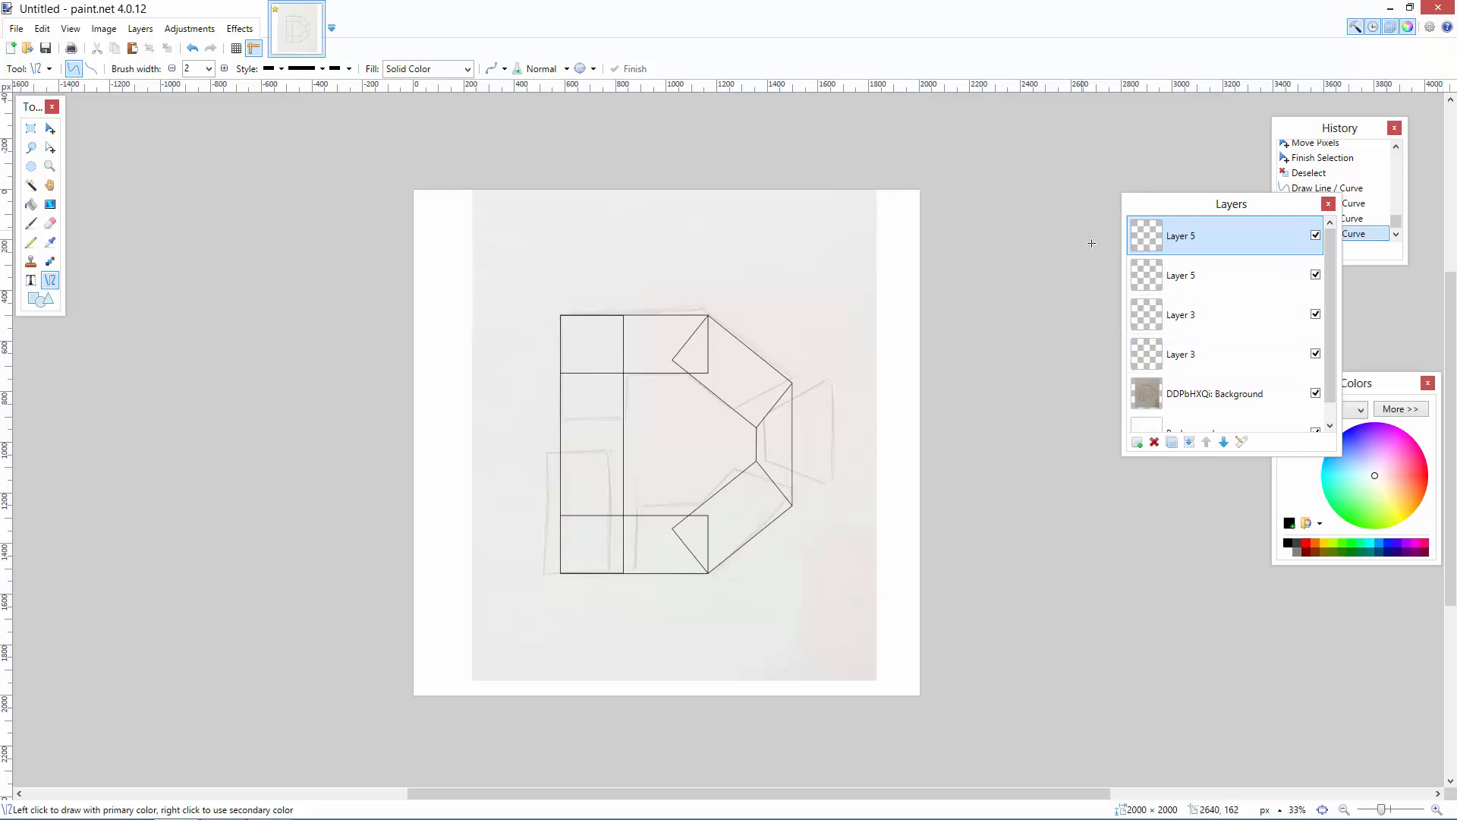
left_click(1189, 441)
left_click(1191, 441)
left_click(1191, 440)
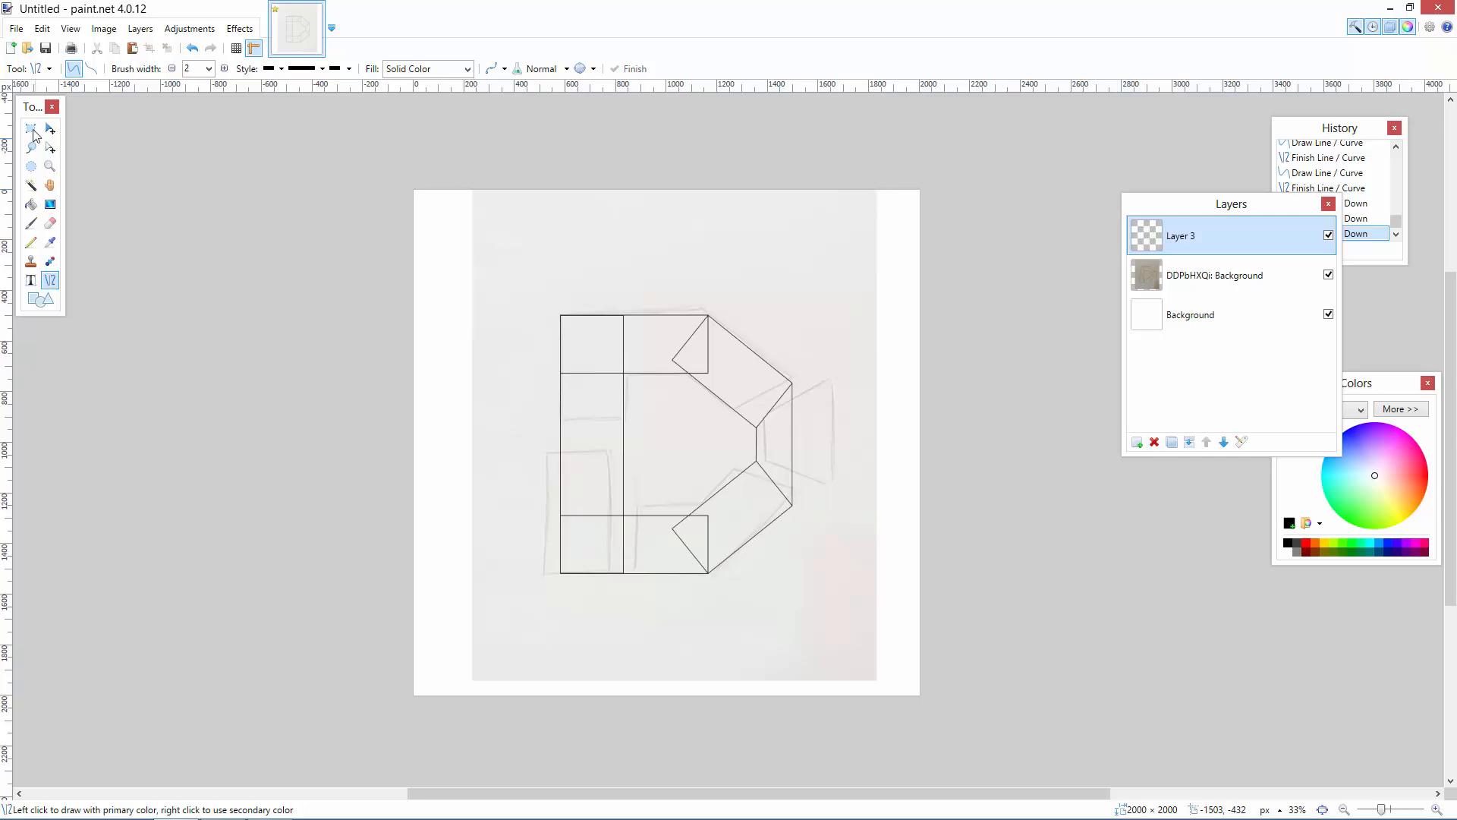
Fill all enclosed regions of the letter D outline with solid black using the Paint Bucket, leaving its inner opening empty
left_click(34, 207)
left_click(606, 345)
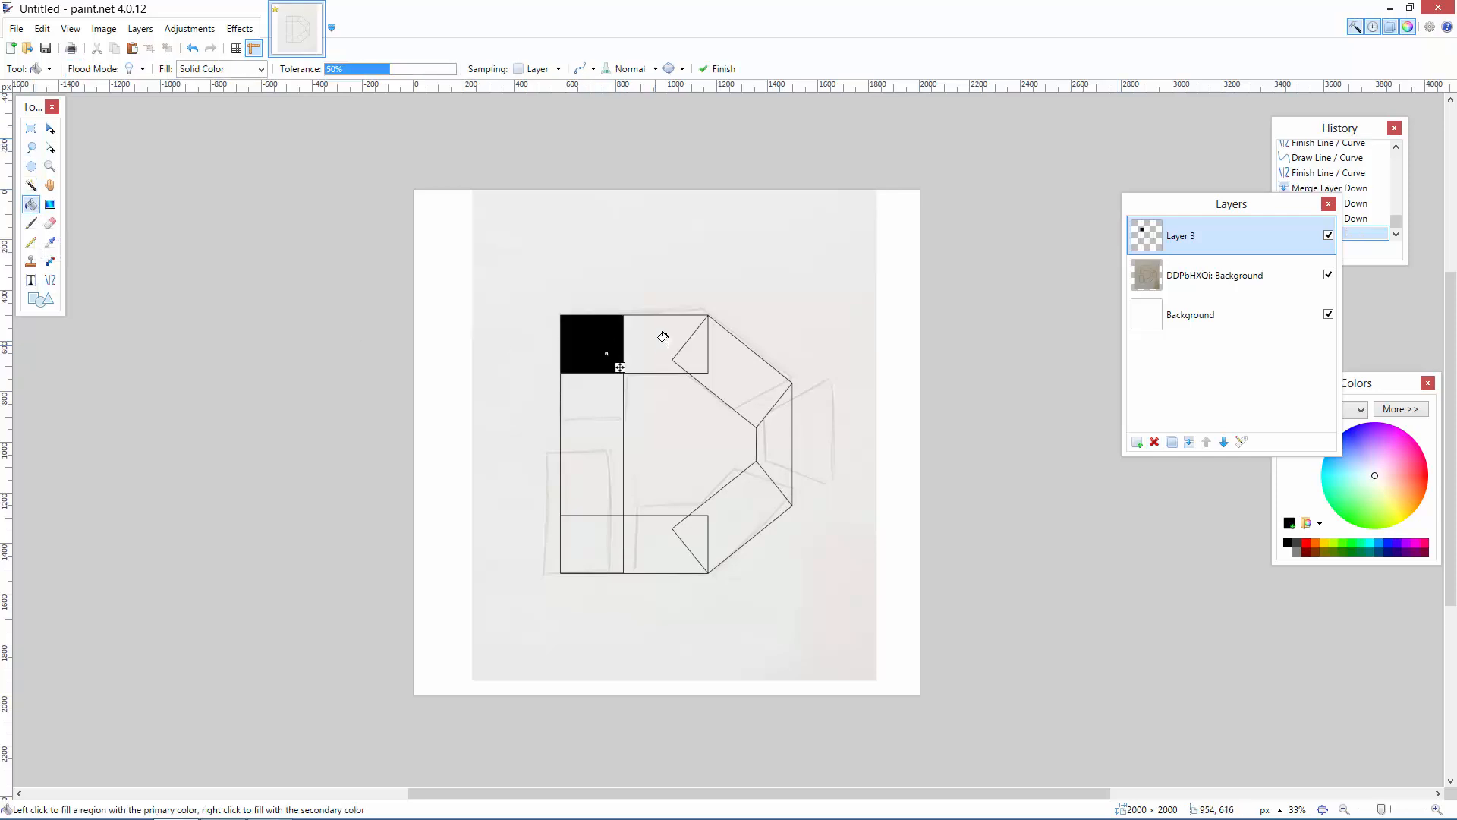
left_click(678, 351)
left_click(738, 364)
left_click(696, 356)
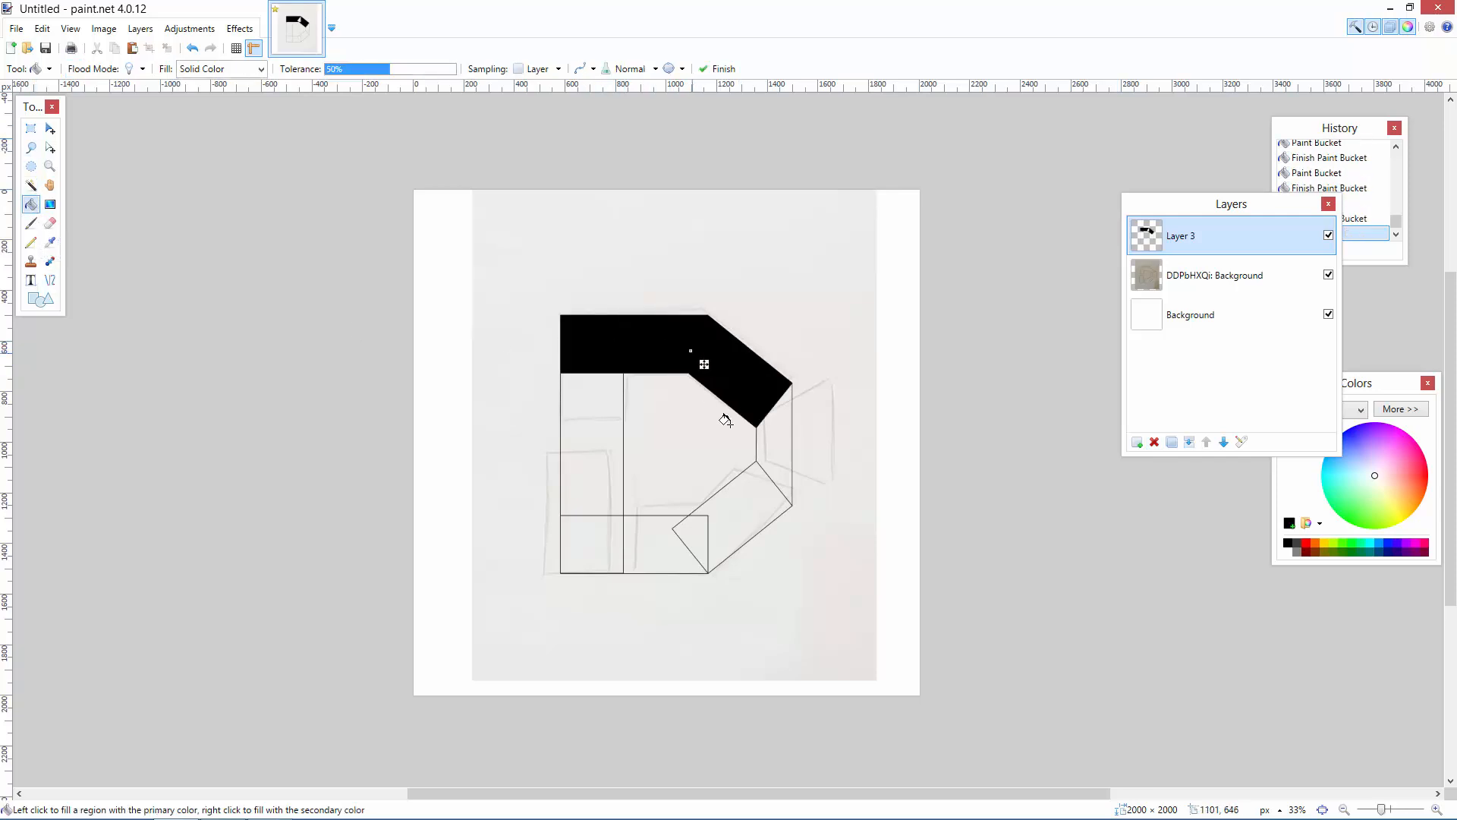
left_click(774, 463)
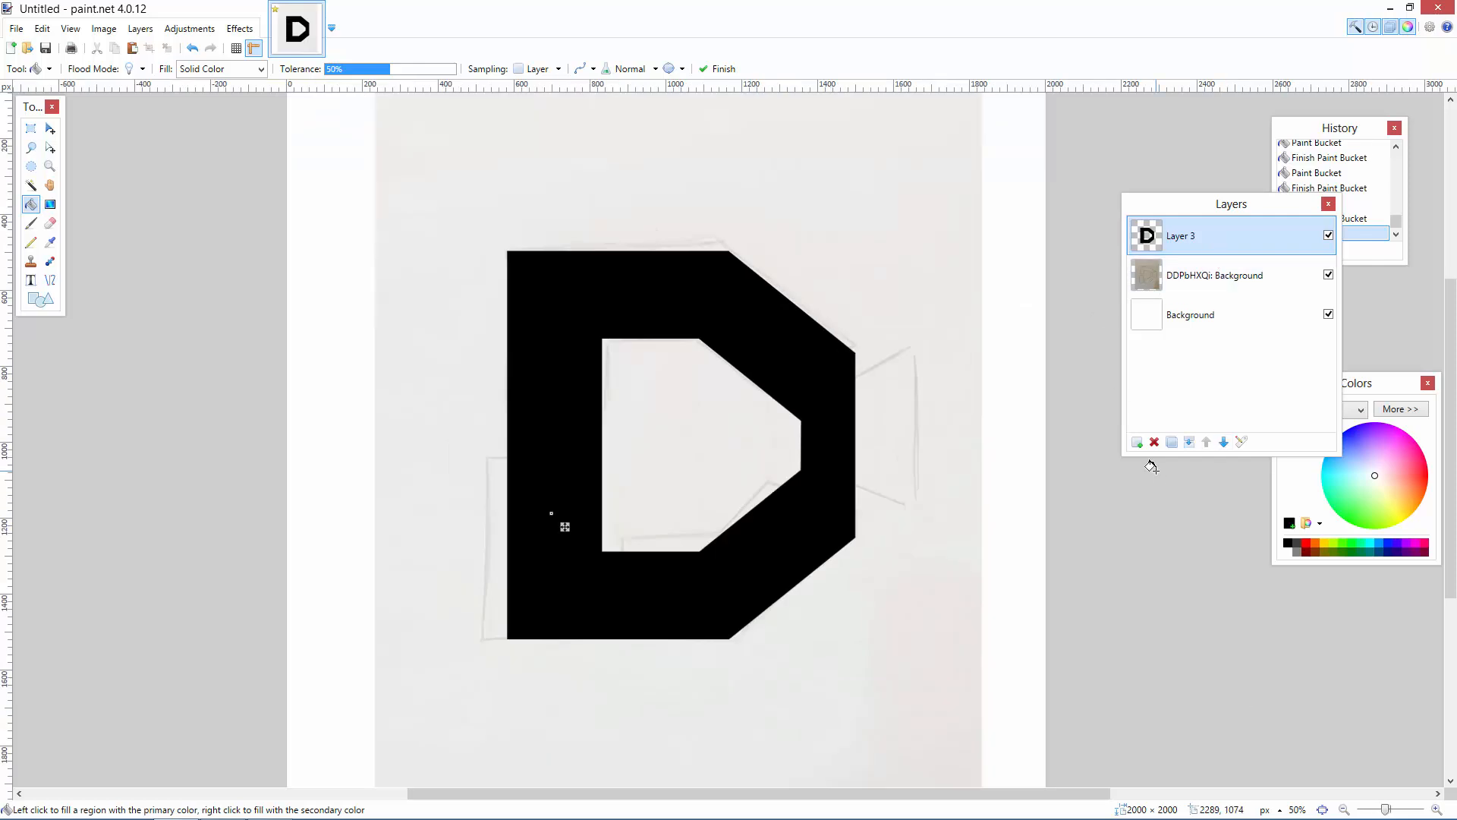
Set the opacity of the layer with the filled D to 206 so the sketch shows through
double_click(1201, 241)
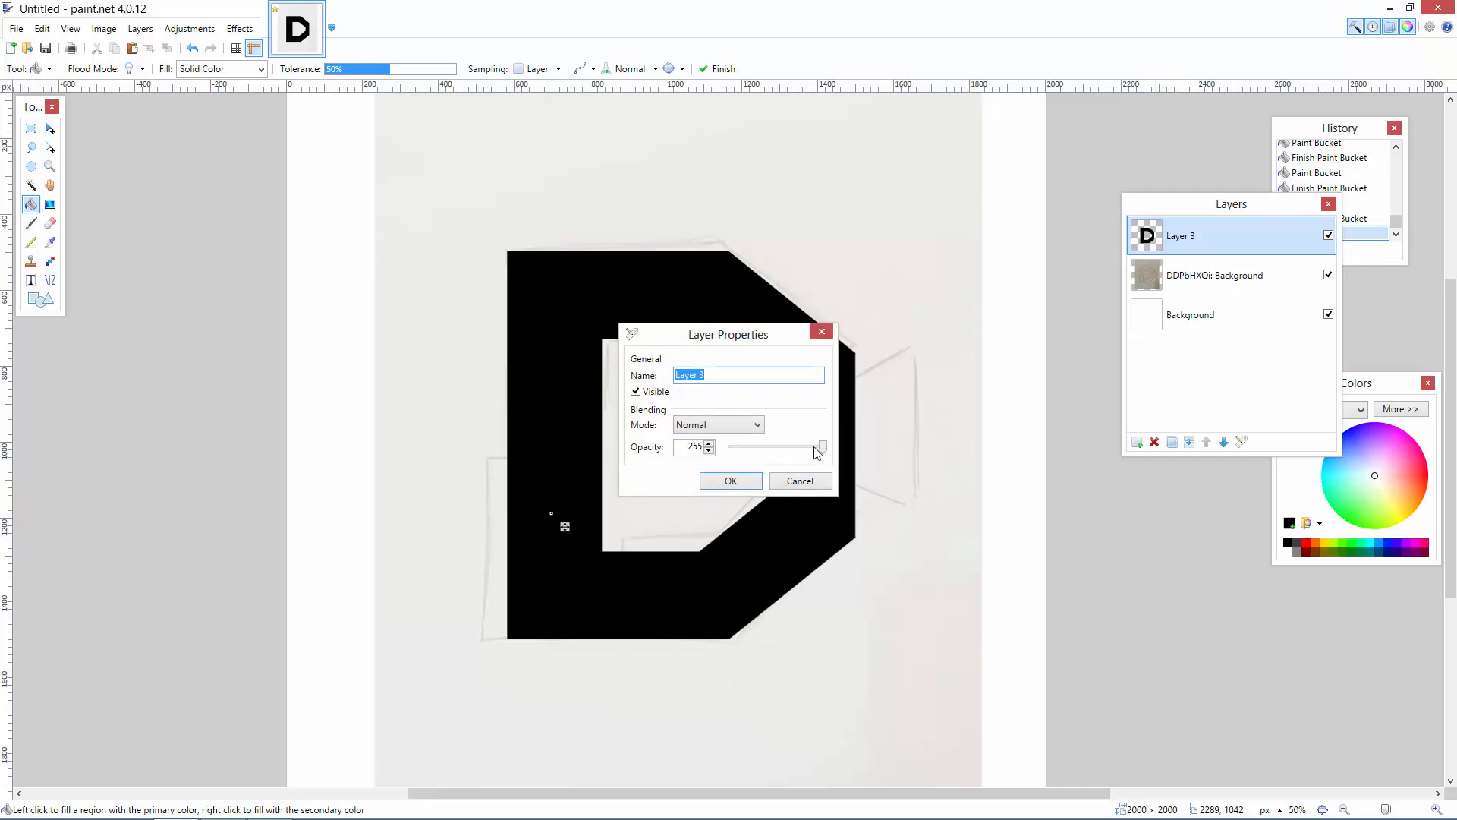
left_click_drag(815, 447, 807, 447)
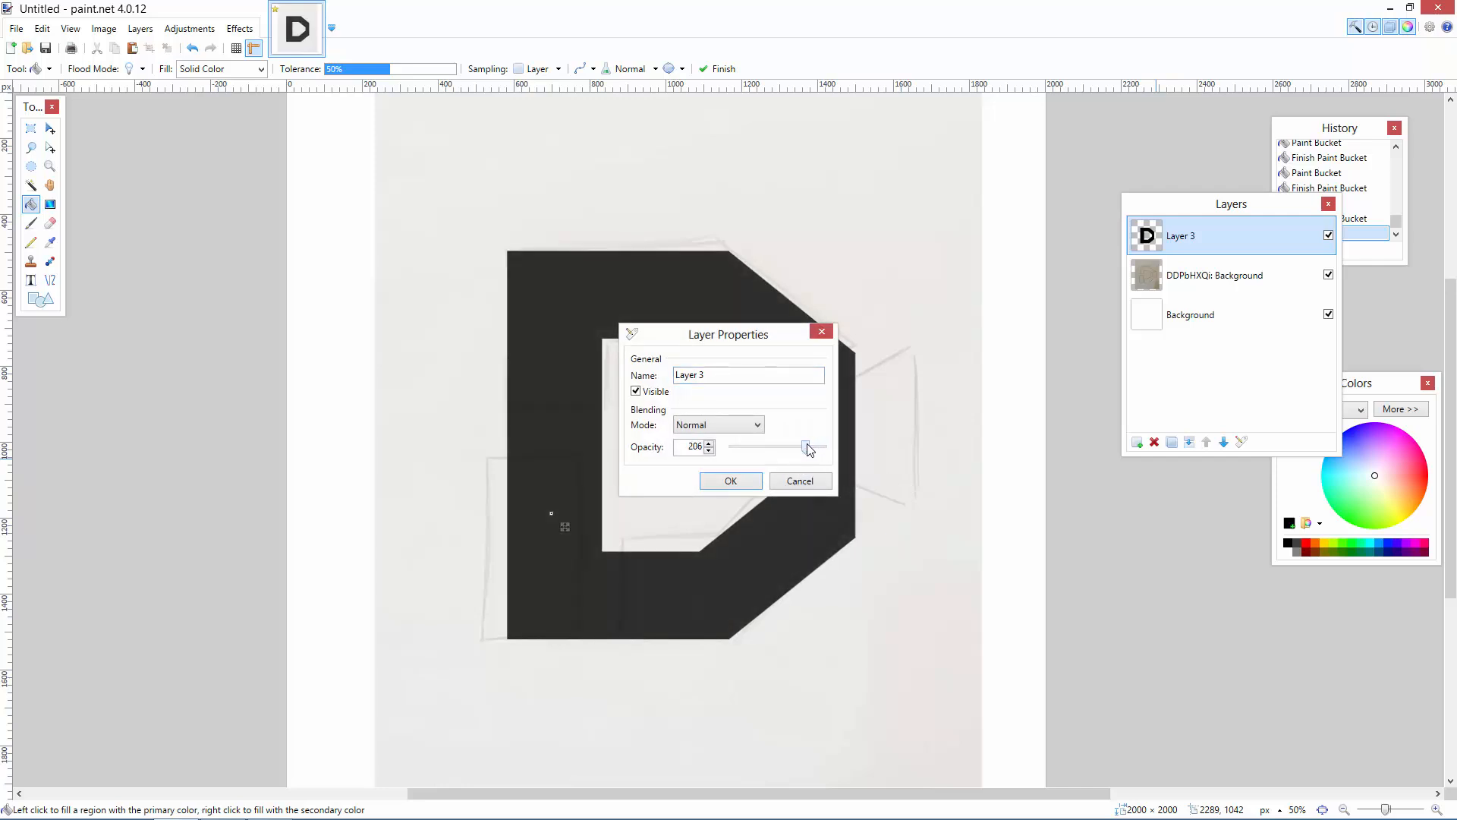
left_click(730, 481)
Erase a horizontal strip about 373 × 105 pixels across the D's stem and a vertical strip about 48 × 337 pixels through its lower bar
key("s")
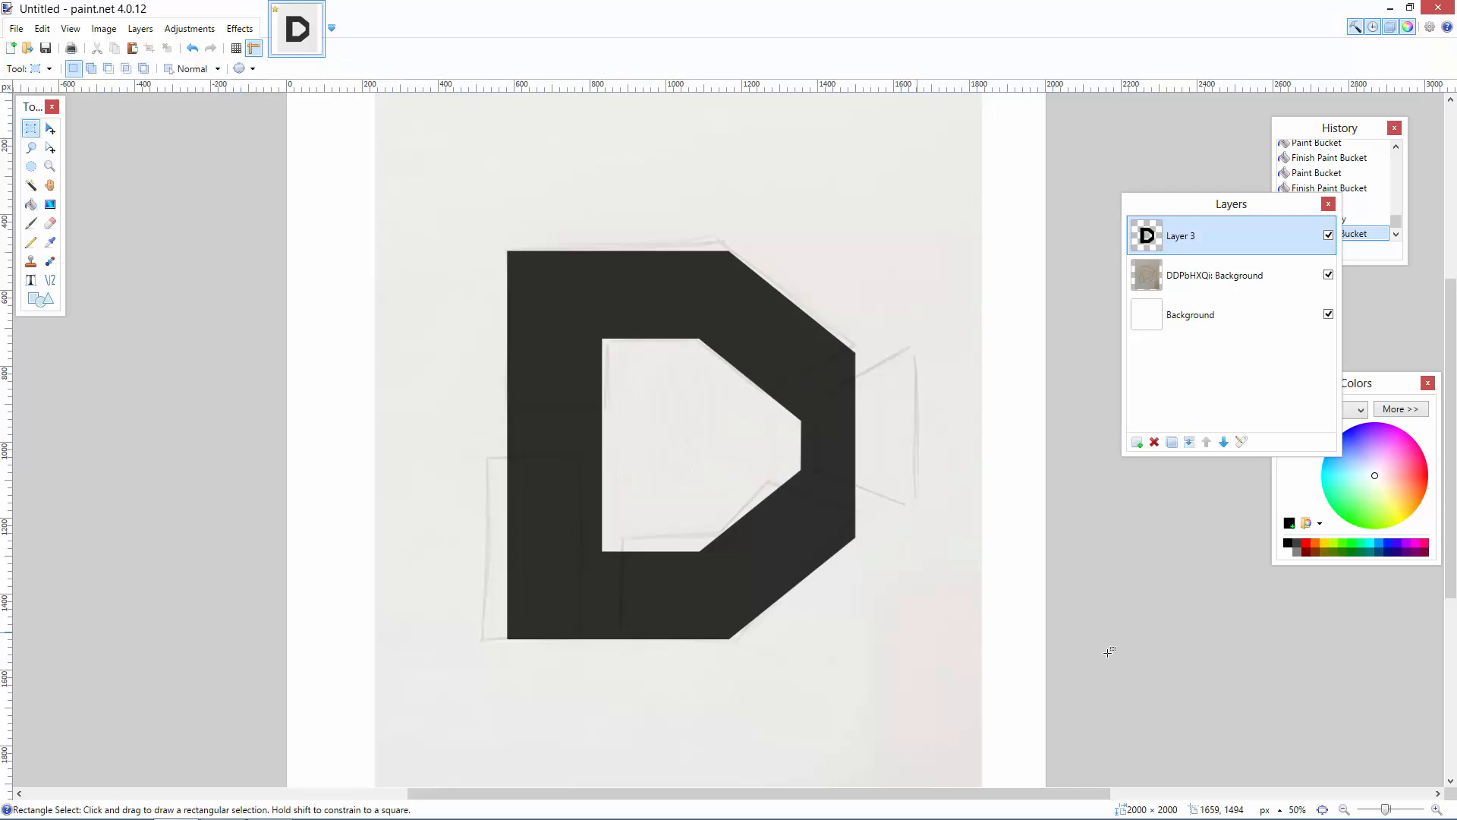
left_click(1437, 810)
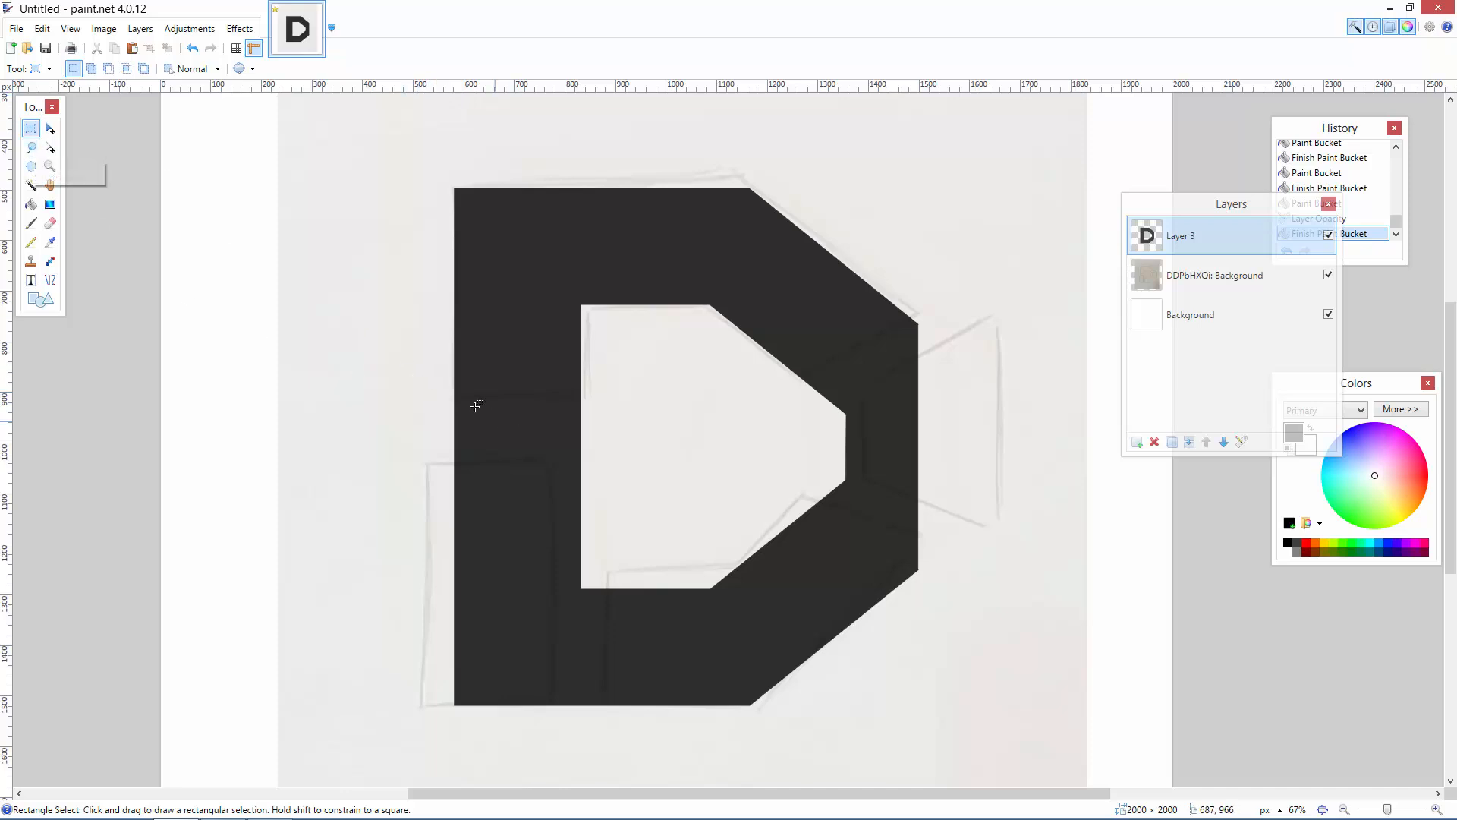
left_click_drag(430, 401, 616, 454)
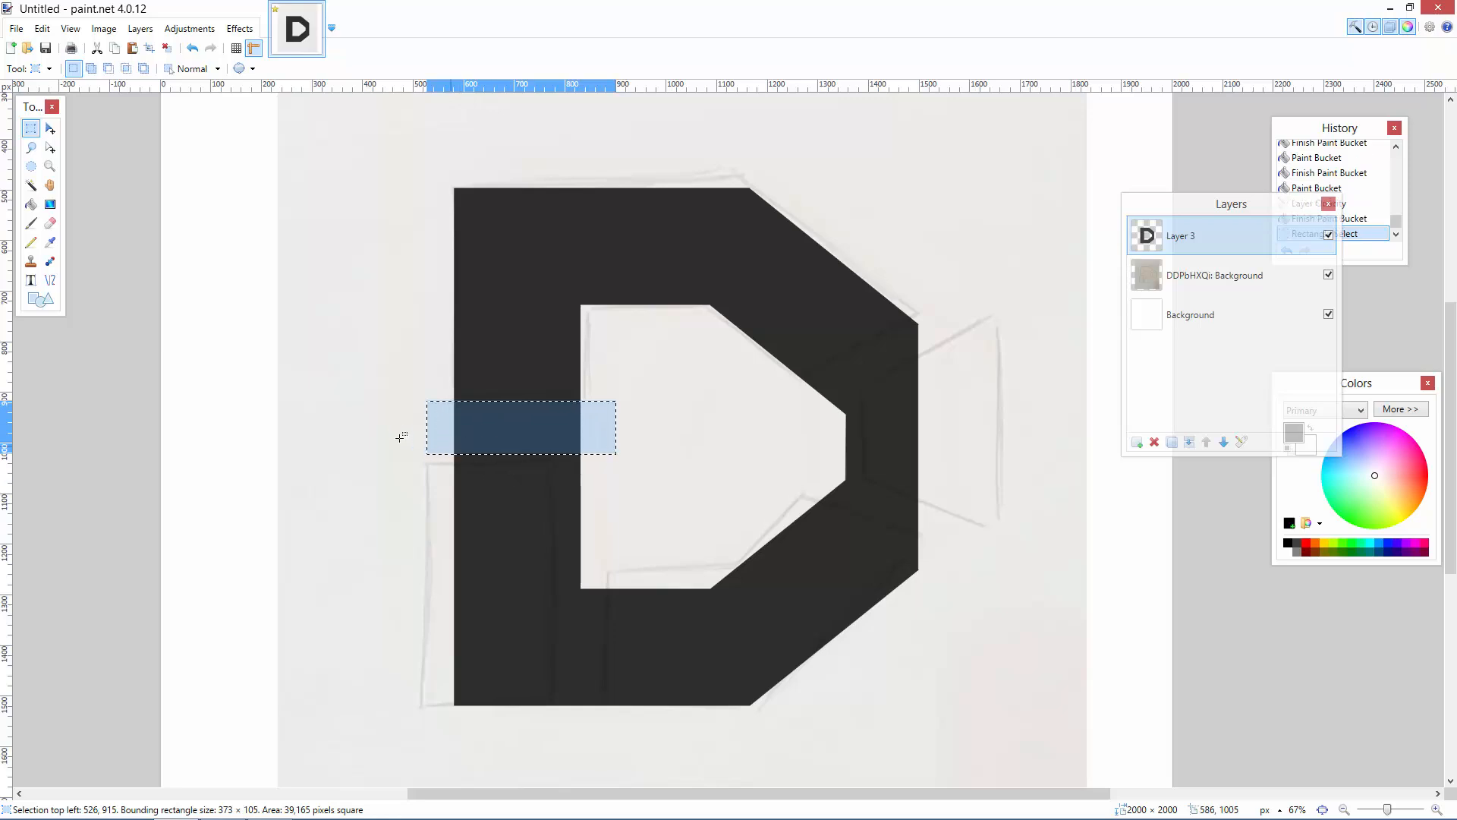
key("Delete")
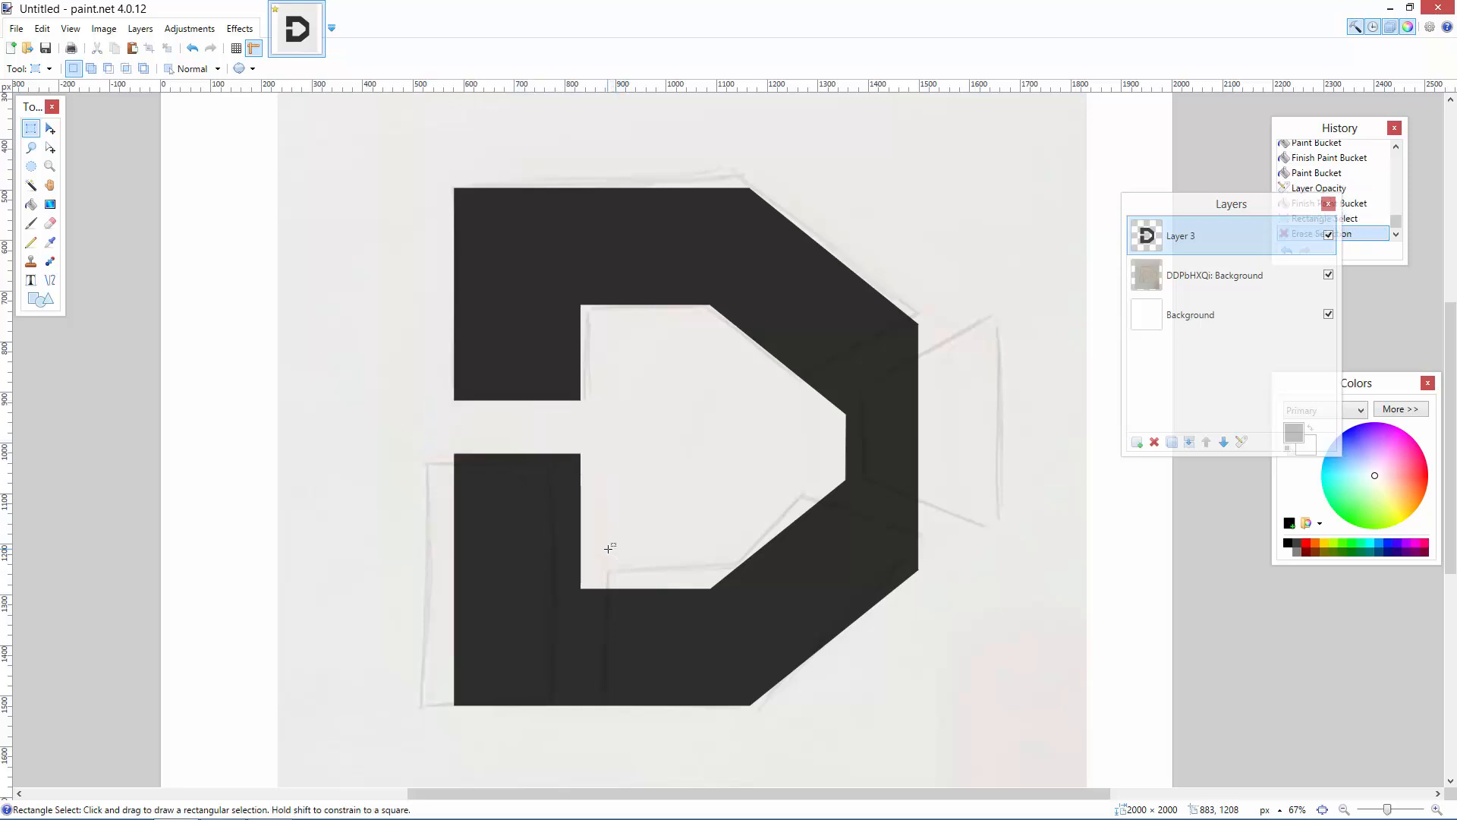
left_click_drag(604, 547, 581, 718)
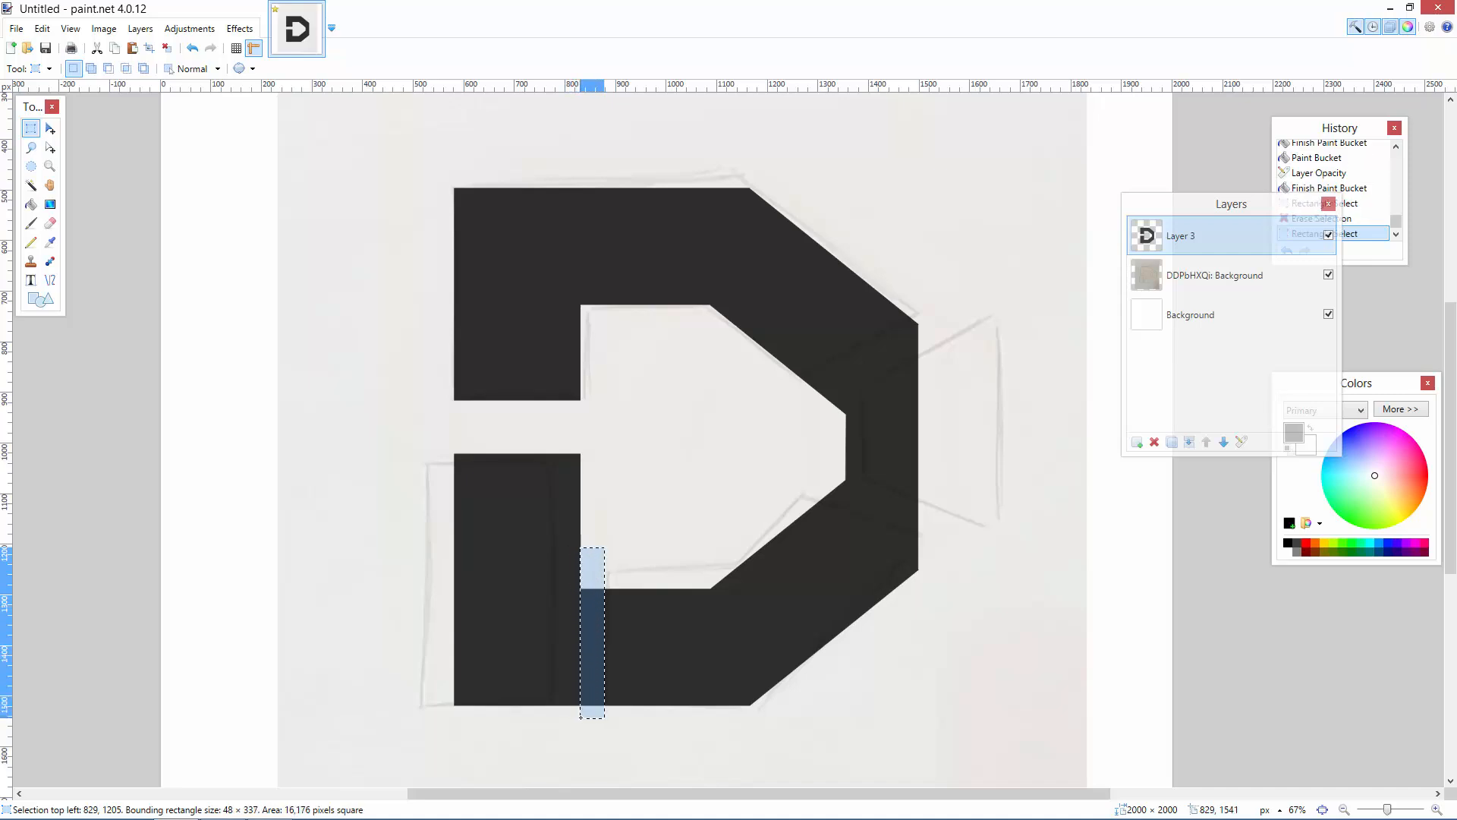
key("Delete")
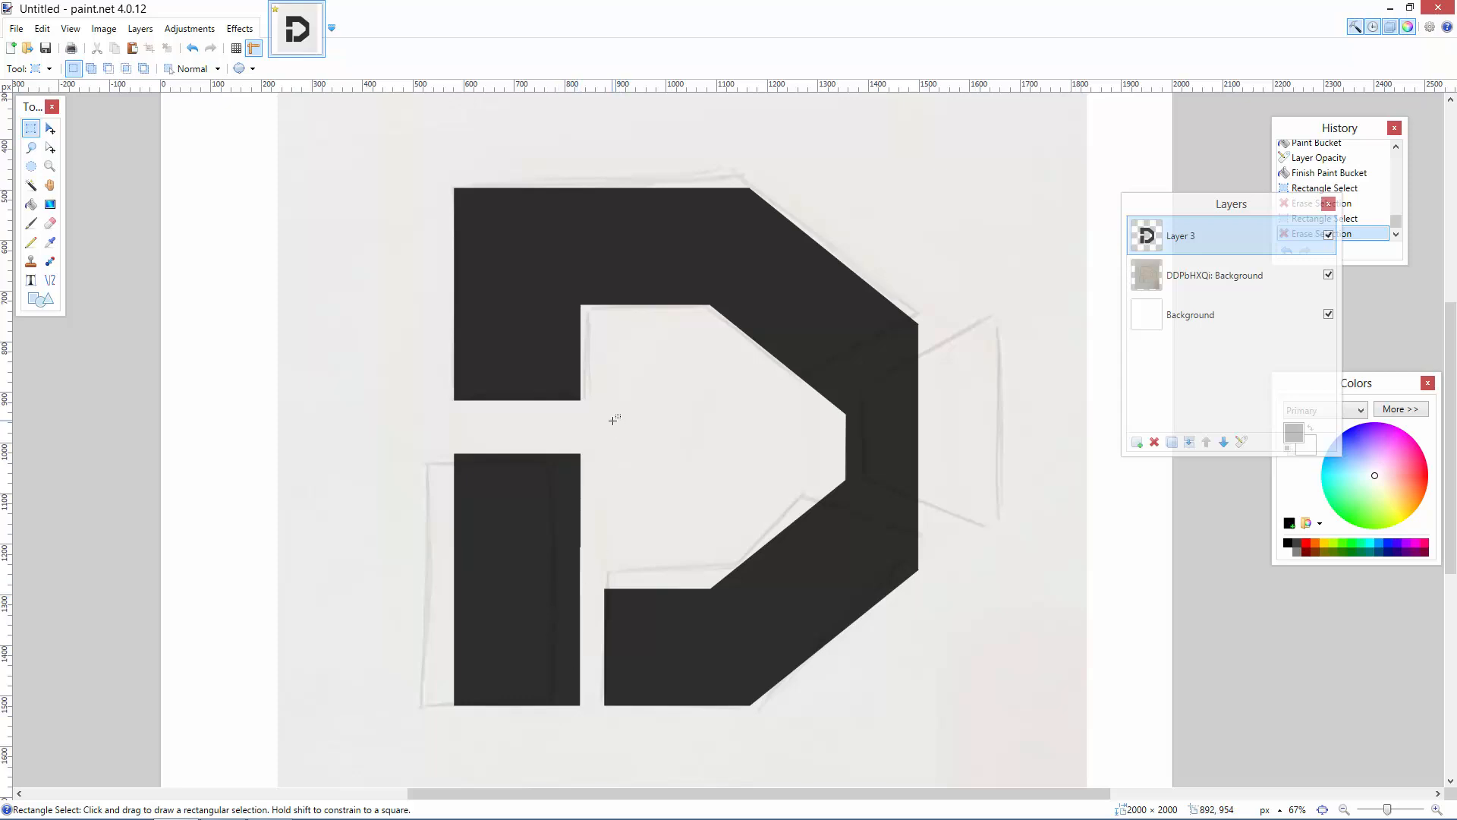
Shift the separated lower block of the D's stem about 56 pixels left to match the sketch, then deselect it
left_click(581, 440)
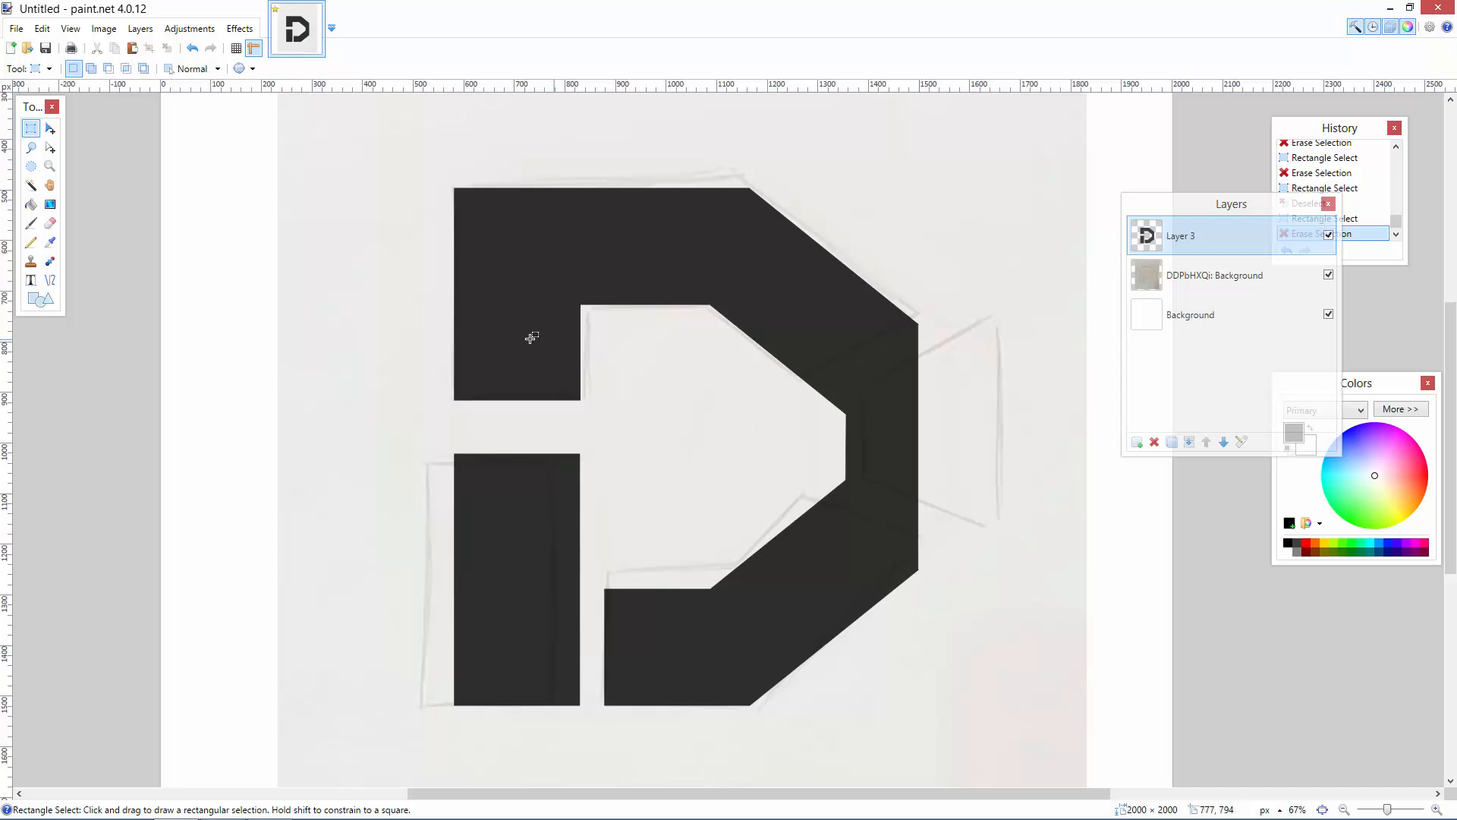
left_click_drag(444, 440, 593, 715)
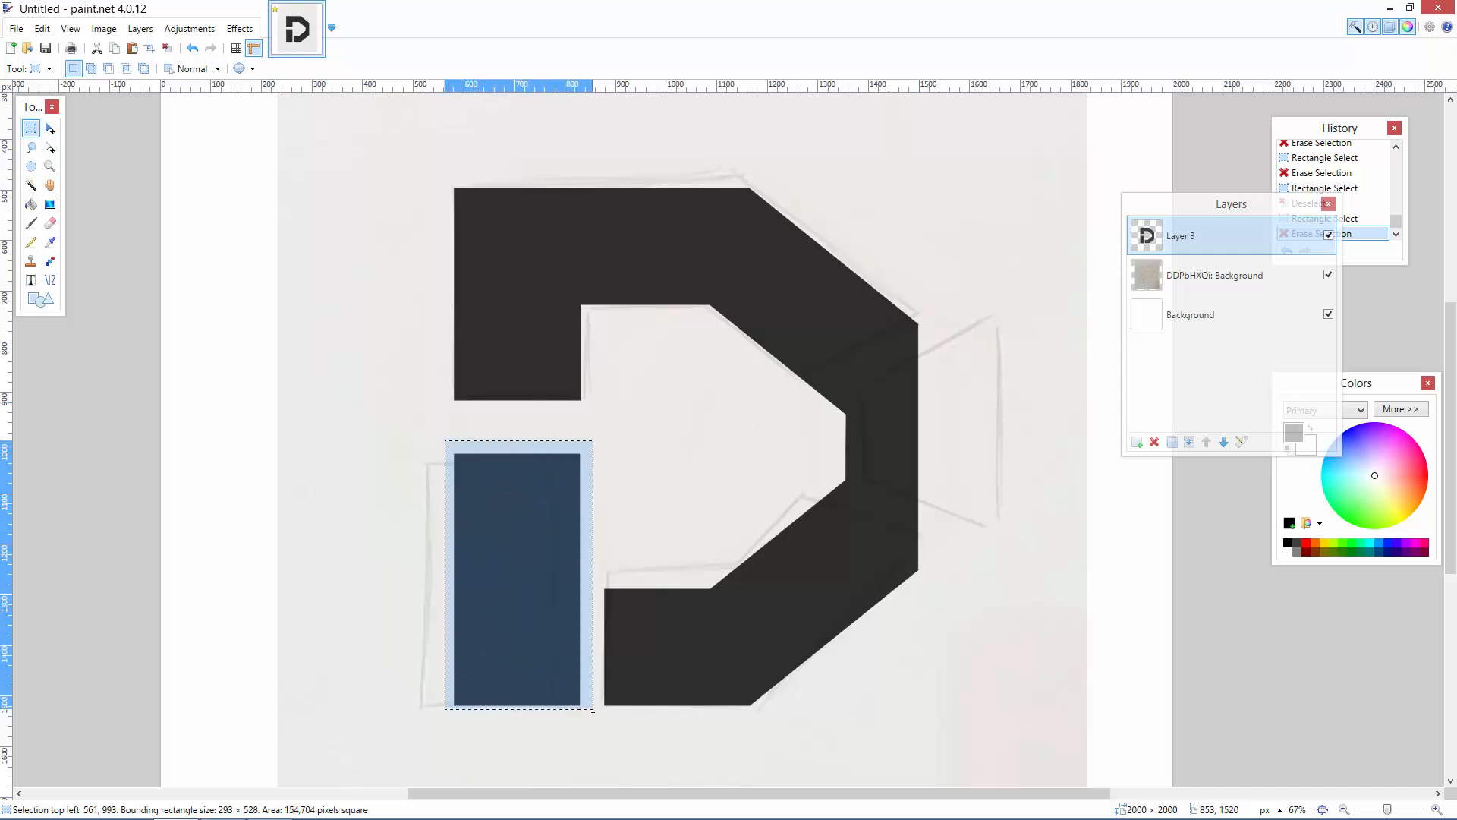
left_click(49, 128)
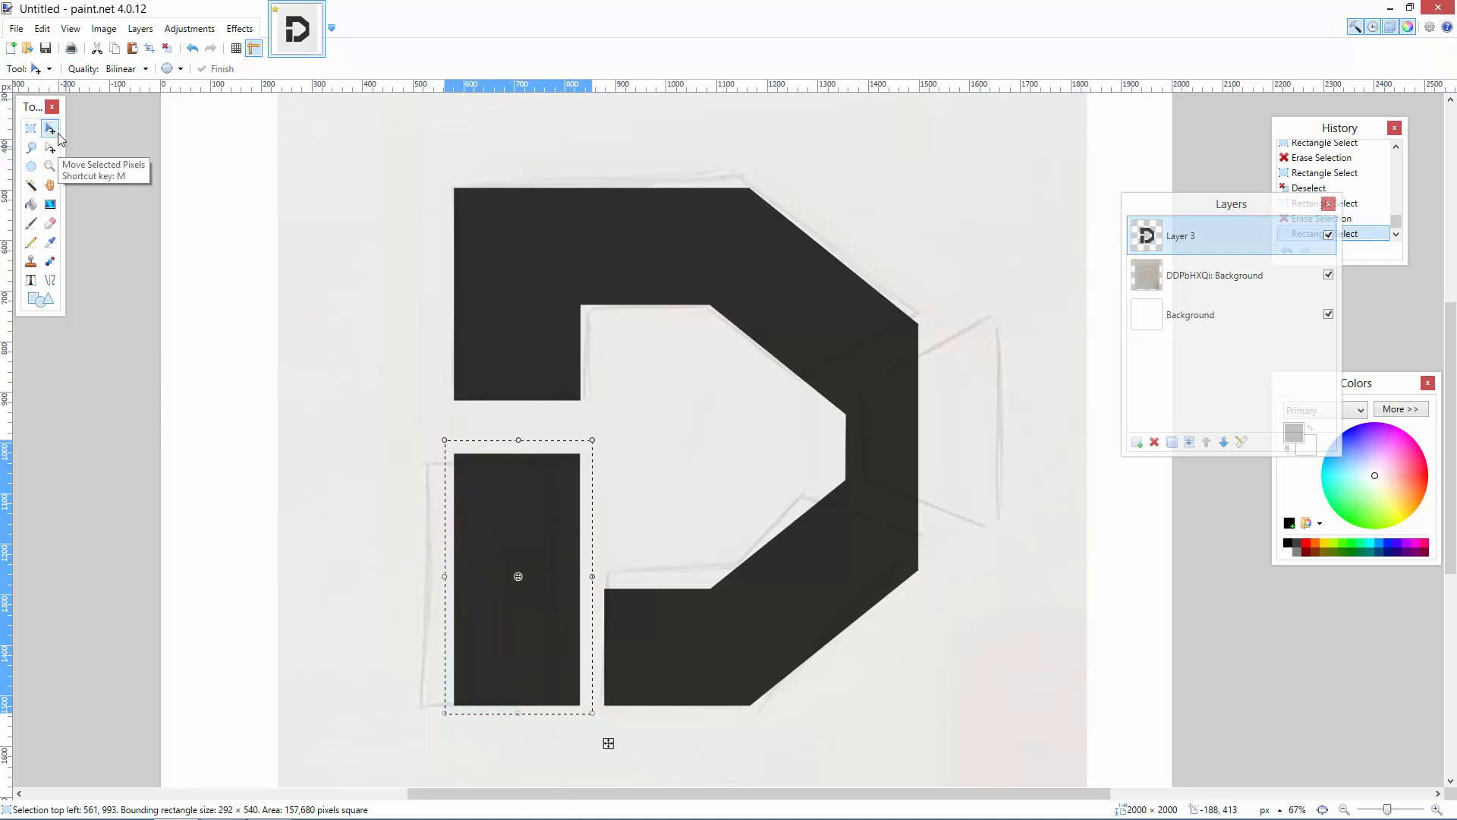
left_click(502, 502)
key("Left")
key("Left")
key("Left")
key("Left")
key("Left")
key("Left")
key("Left")
key("Left")
key("Left")
key("Left")
key("Left")
key("Left")
key("Left")
key("Left")
key("Left")
key("Left")
key("Left")
key("Left")
key("Left")
key("Left")
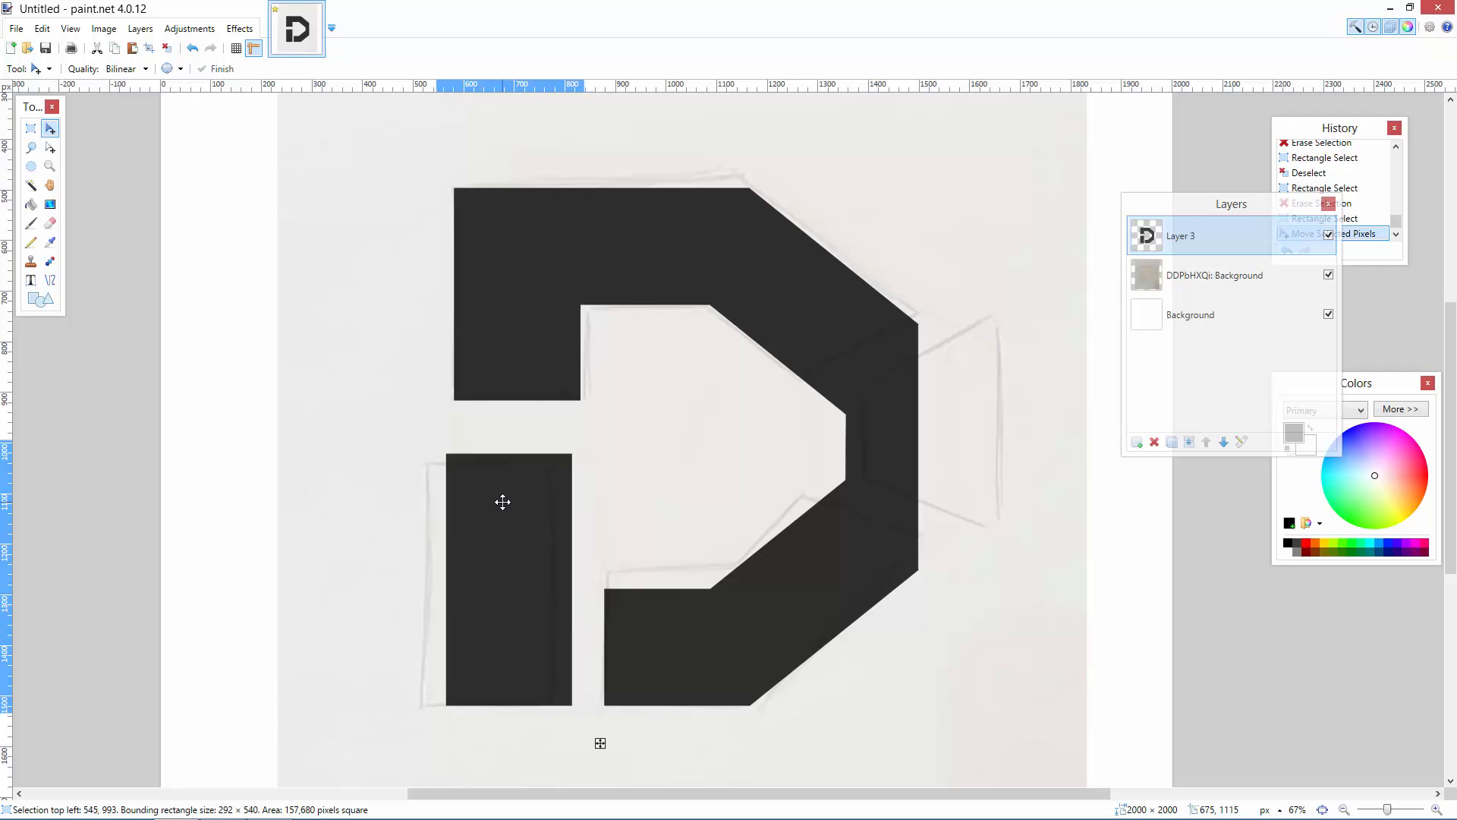
key("Left")
key("Left")
key("Left")
key("Left")
key("Left")
key("Left")
key("Left")
key("Left")
key("Left")
key("Left")
key("Left")
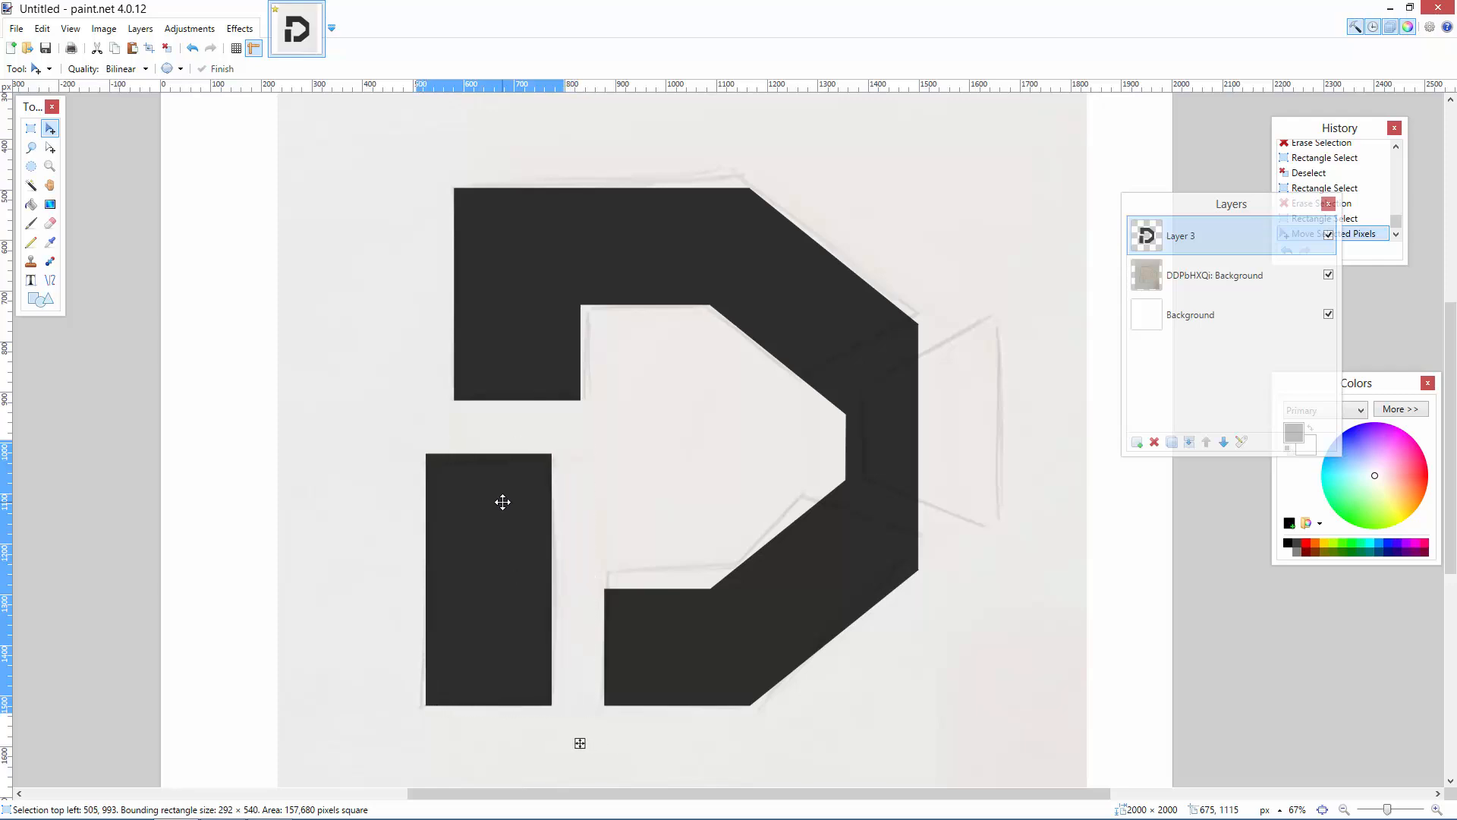
left_click(31, 128)
left_click(237, 199)
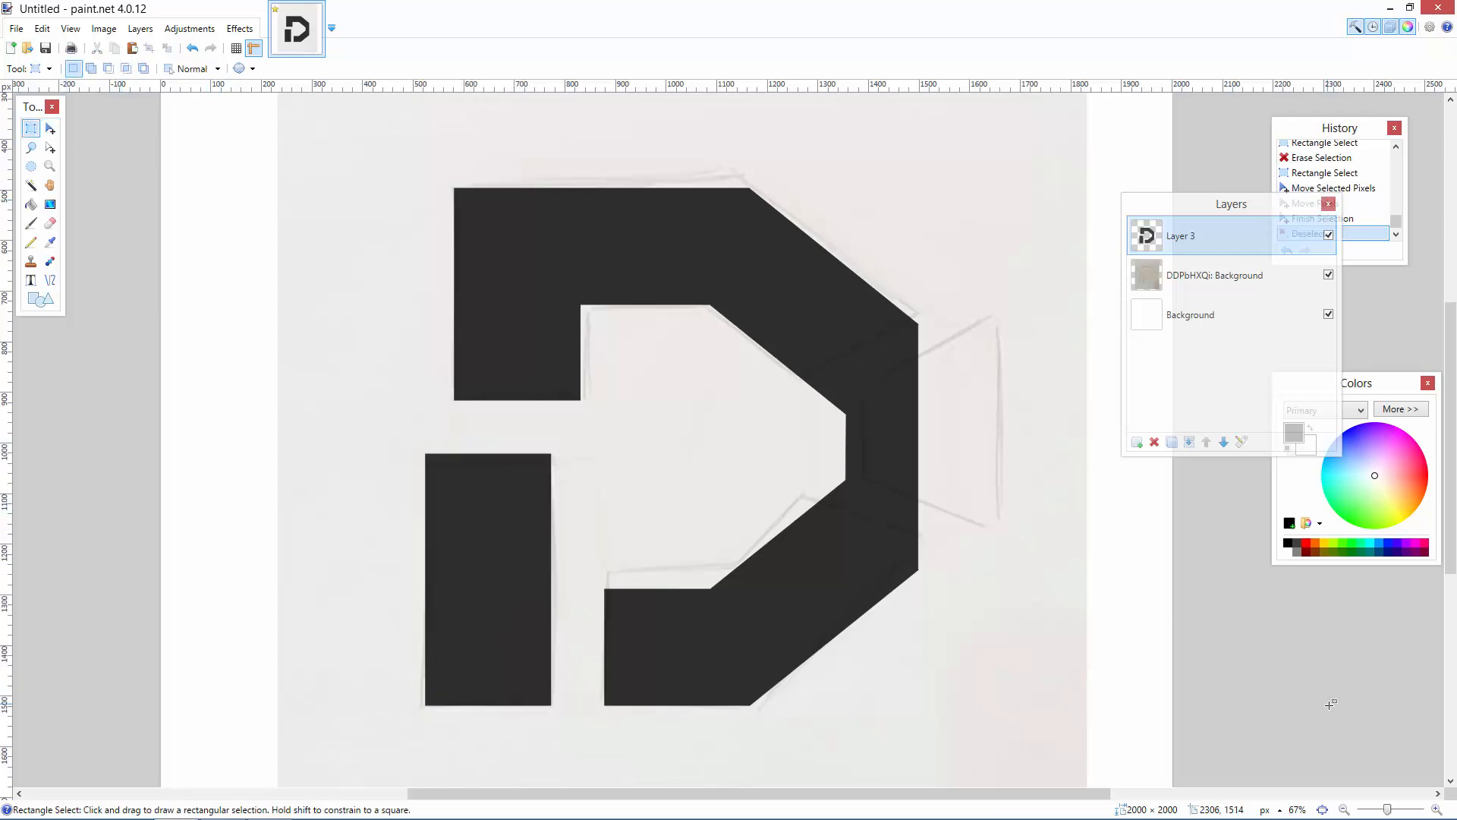
Add a new layer and draw two diagonal lines joining the inner and outer corners of the D's curved end
double_click(1345, 809)
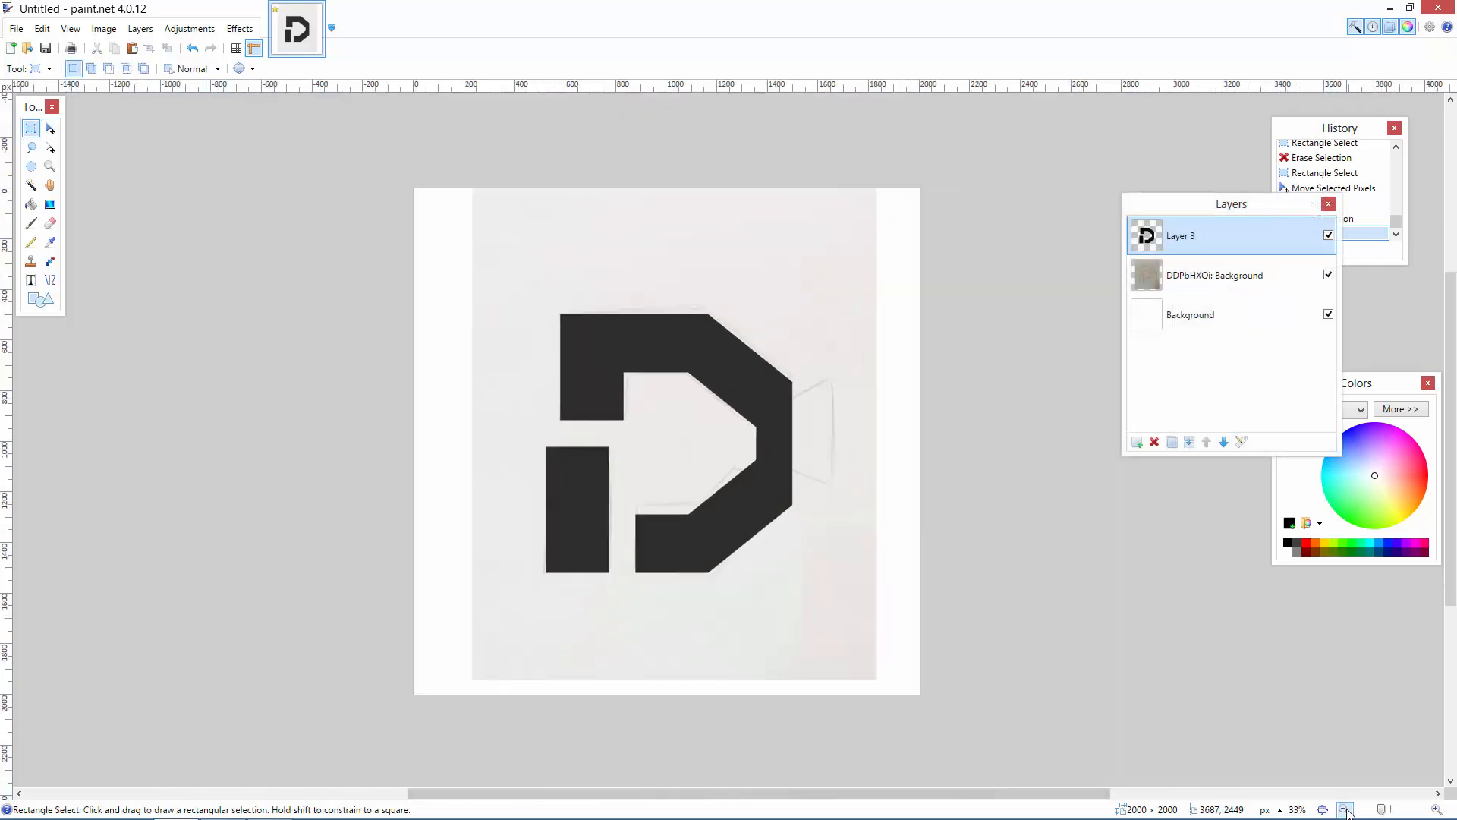
triple_click(1436, 809)
left_click_drag(1063, 793, 1164, 793)
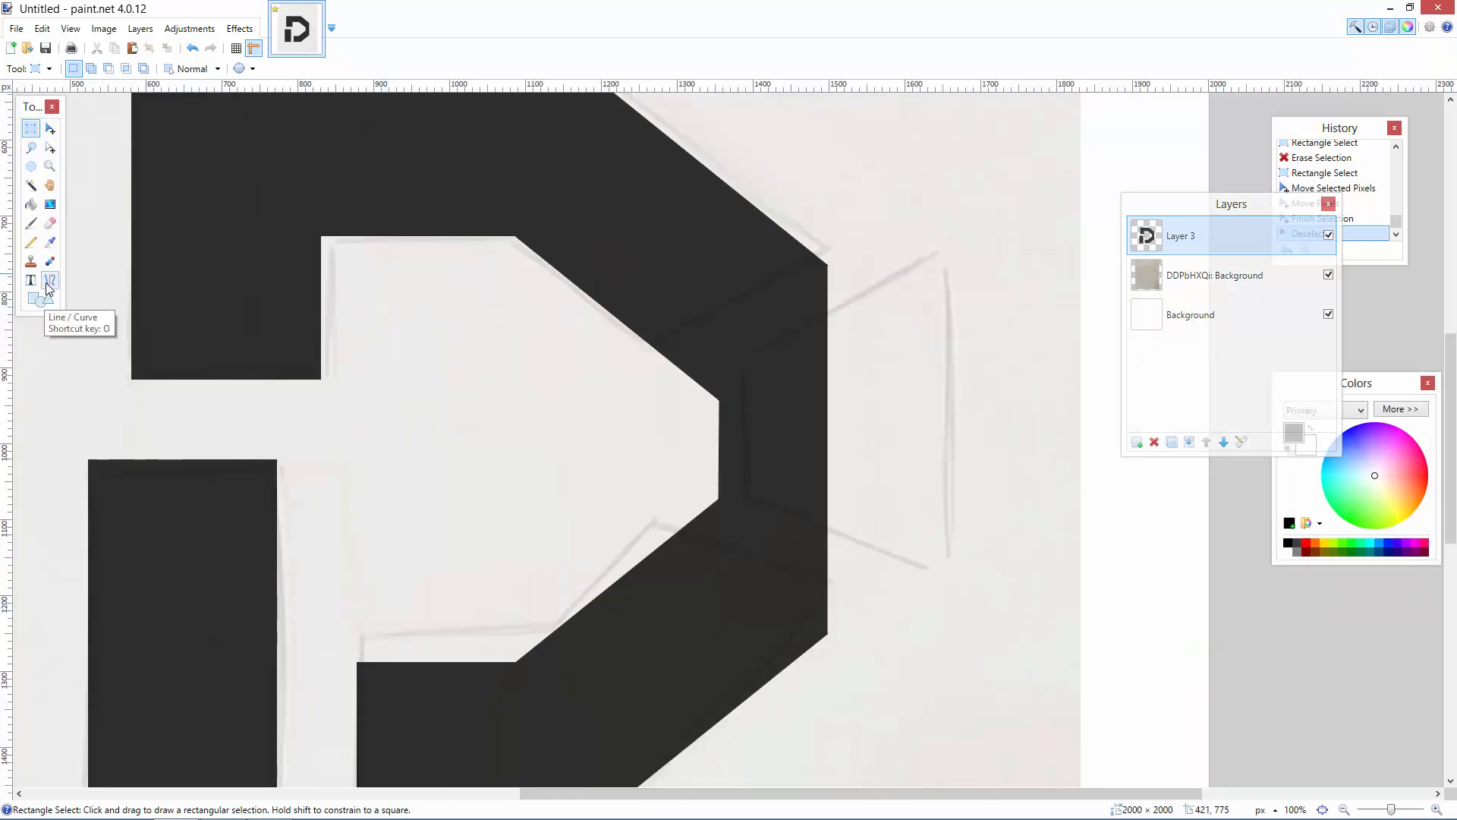
left_click(1138, 442)
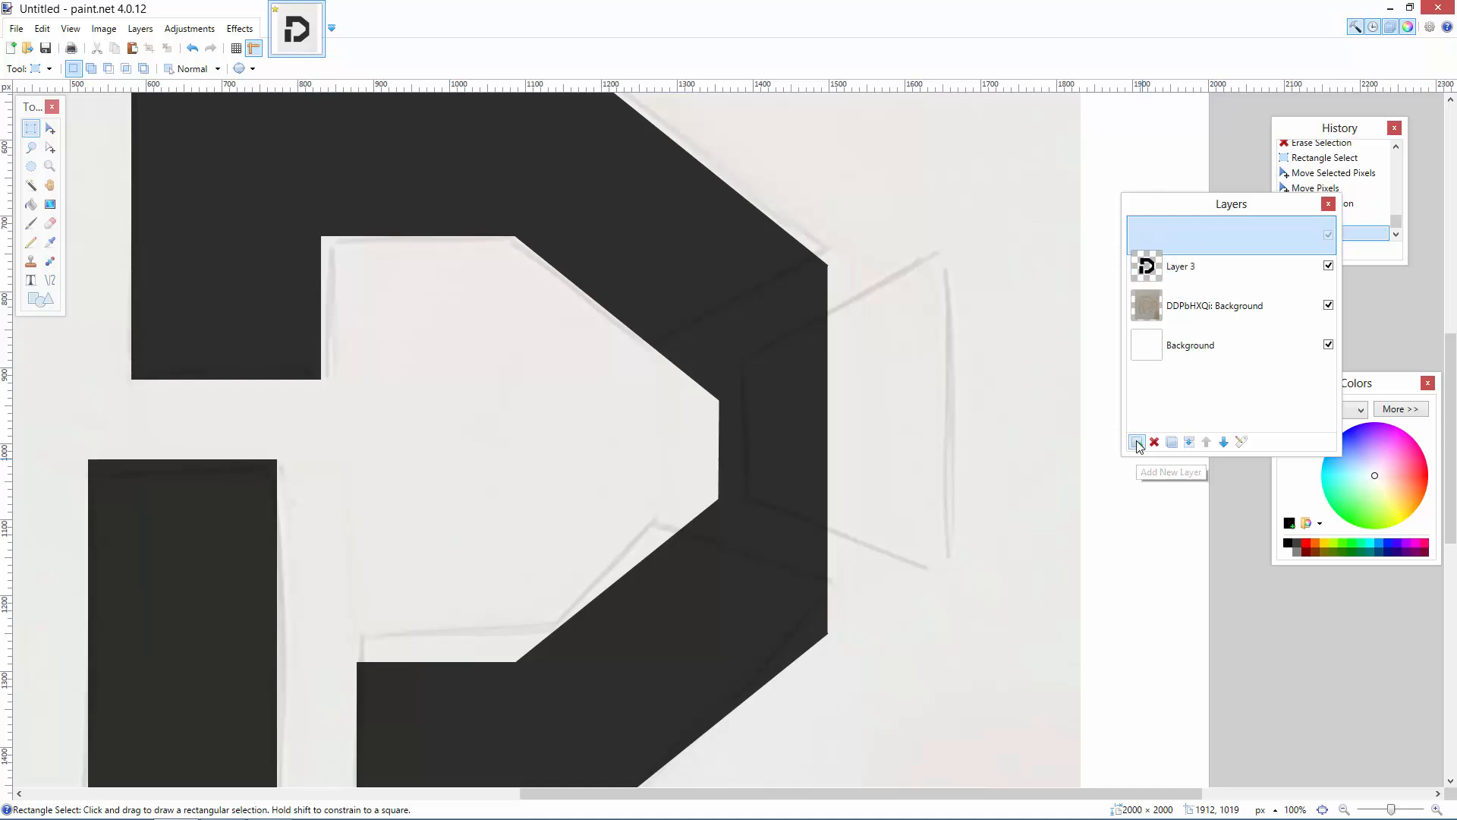
left_click(50, 280)
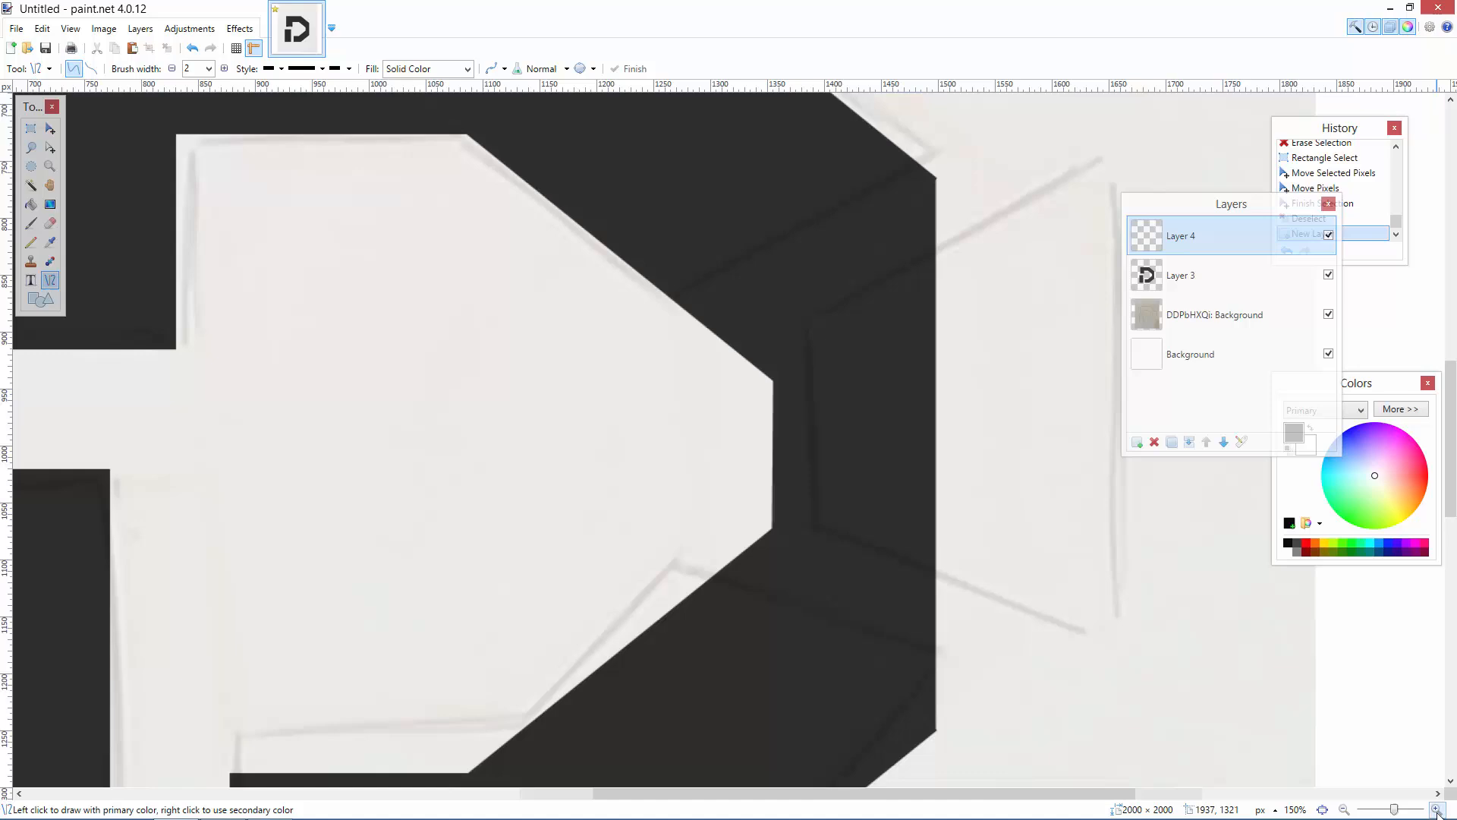
left_click(1437, 809)
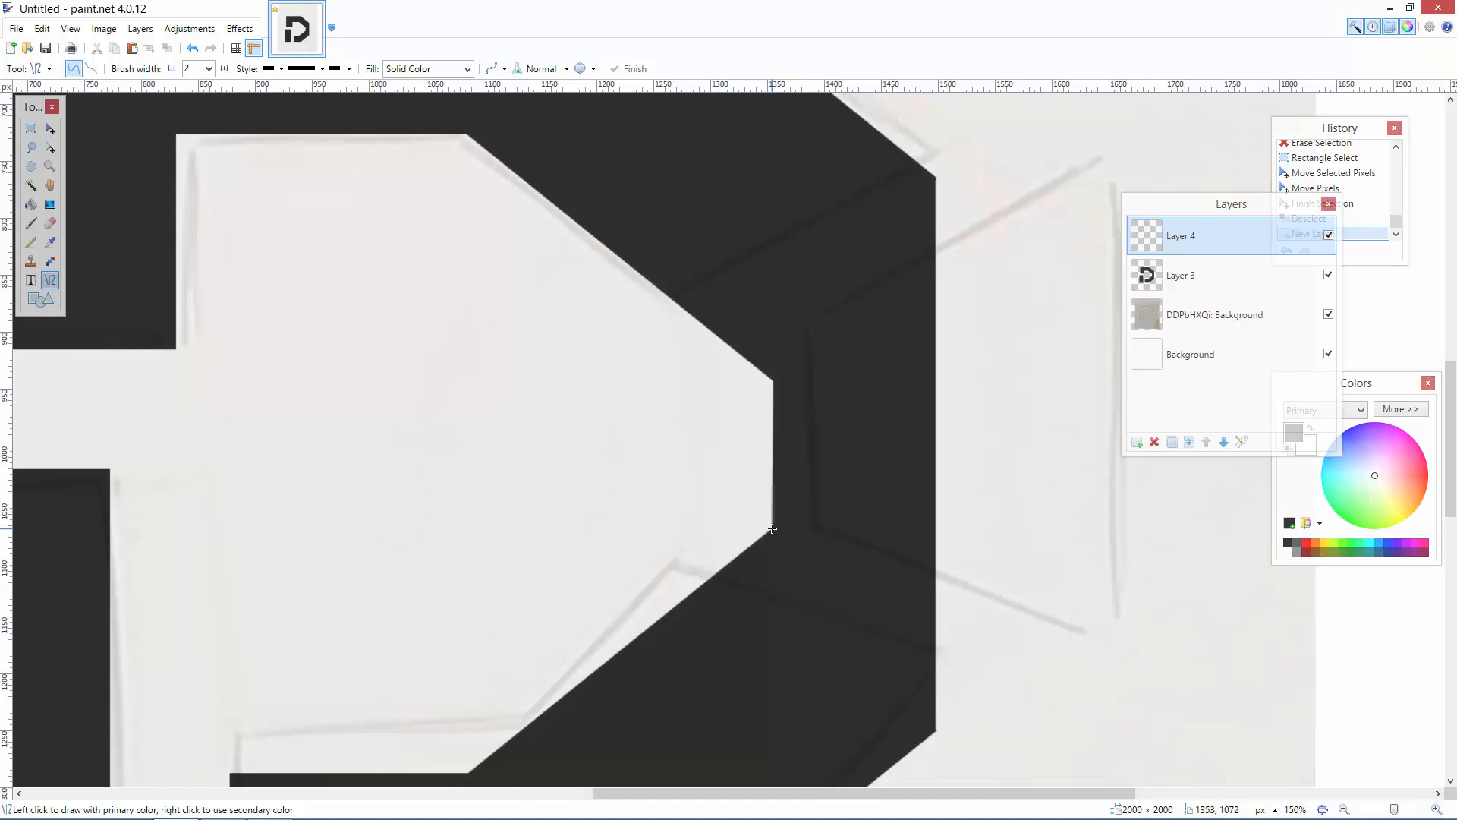
left_click_drag(772, 529, 935, 730)
key("Return")
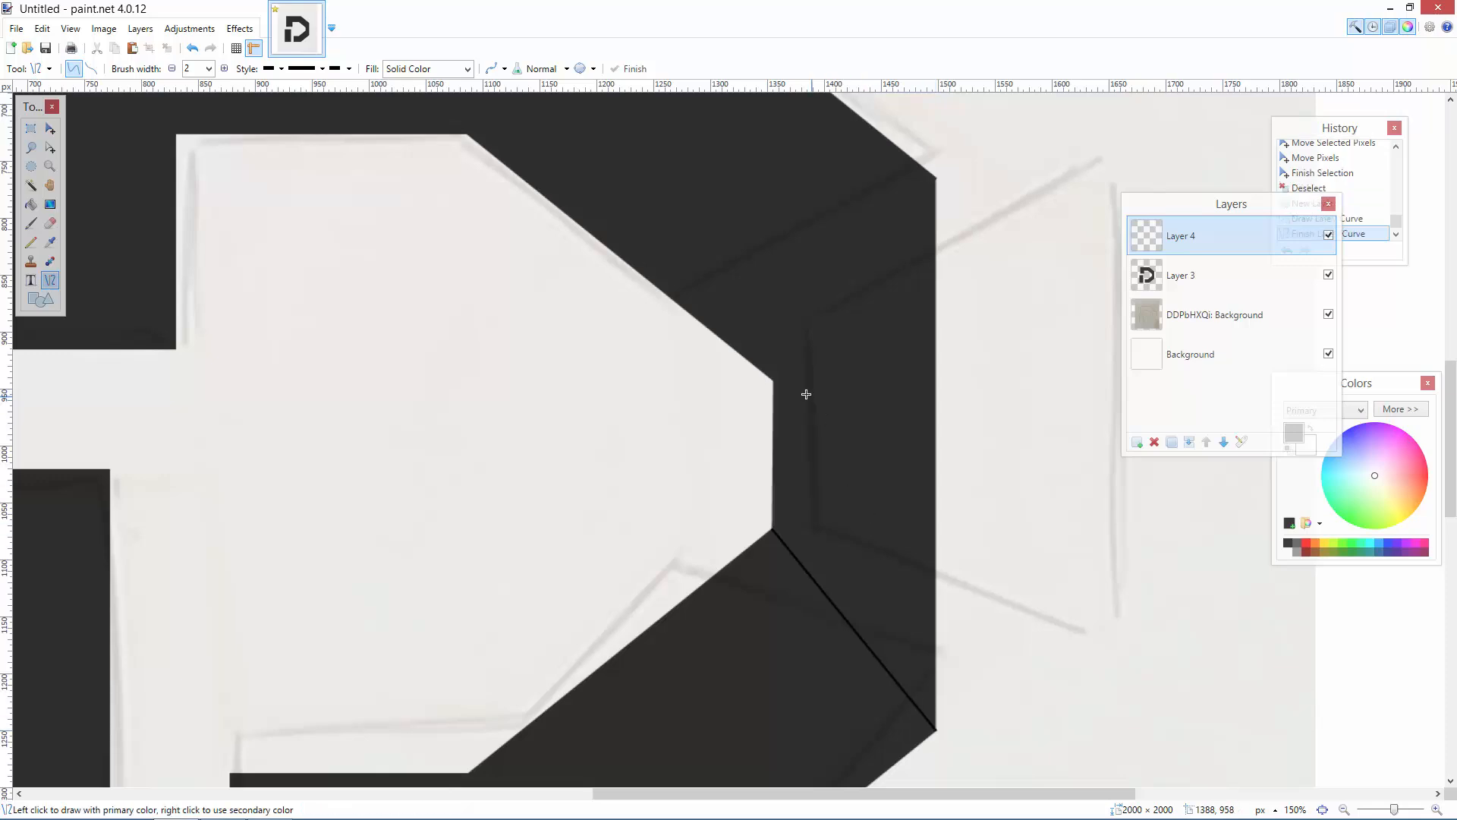
left_click_drag(774, 379, 935, 179)
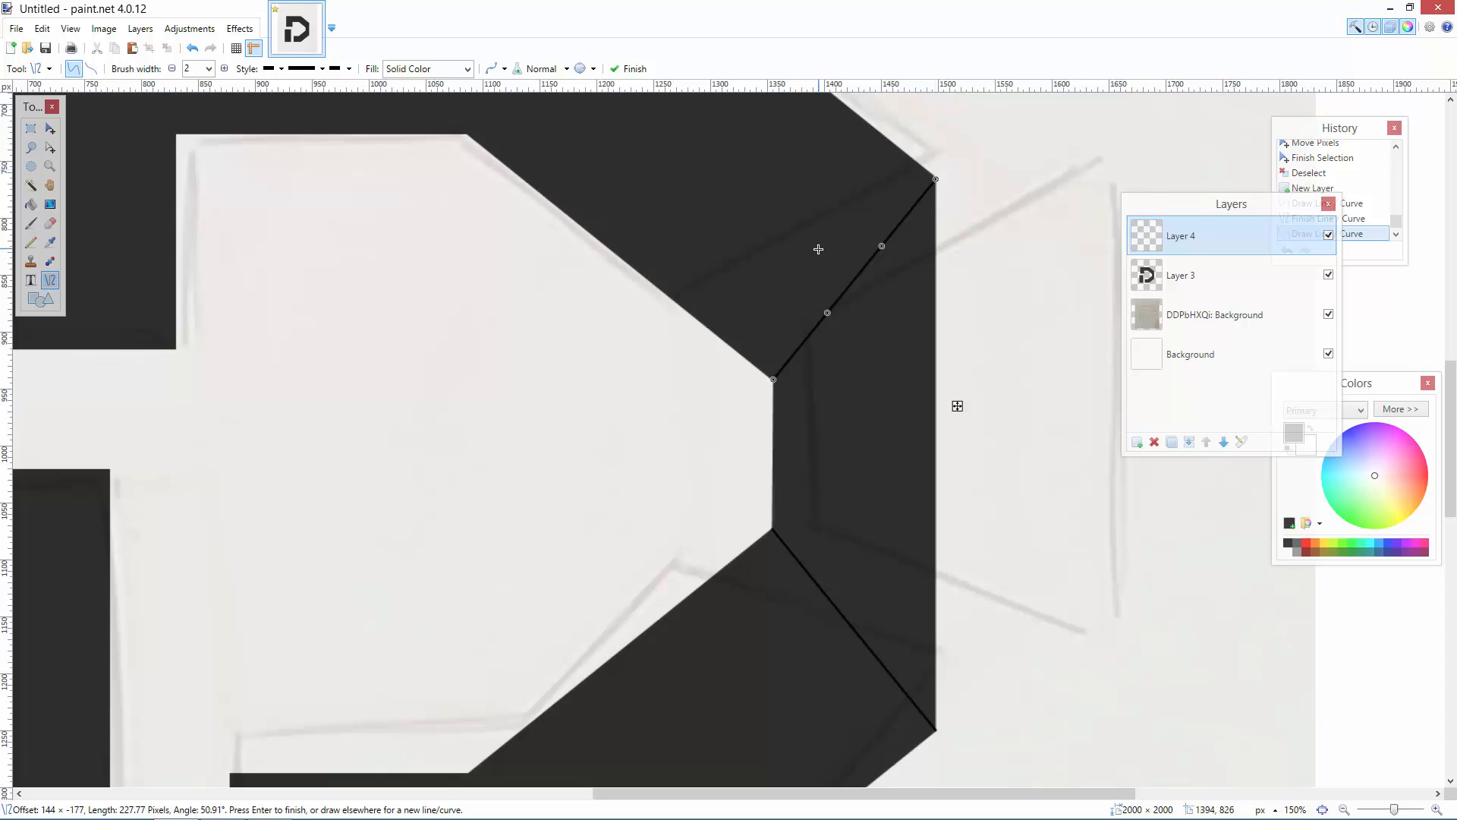
key("Return")
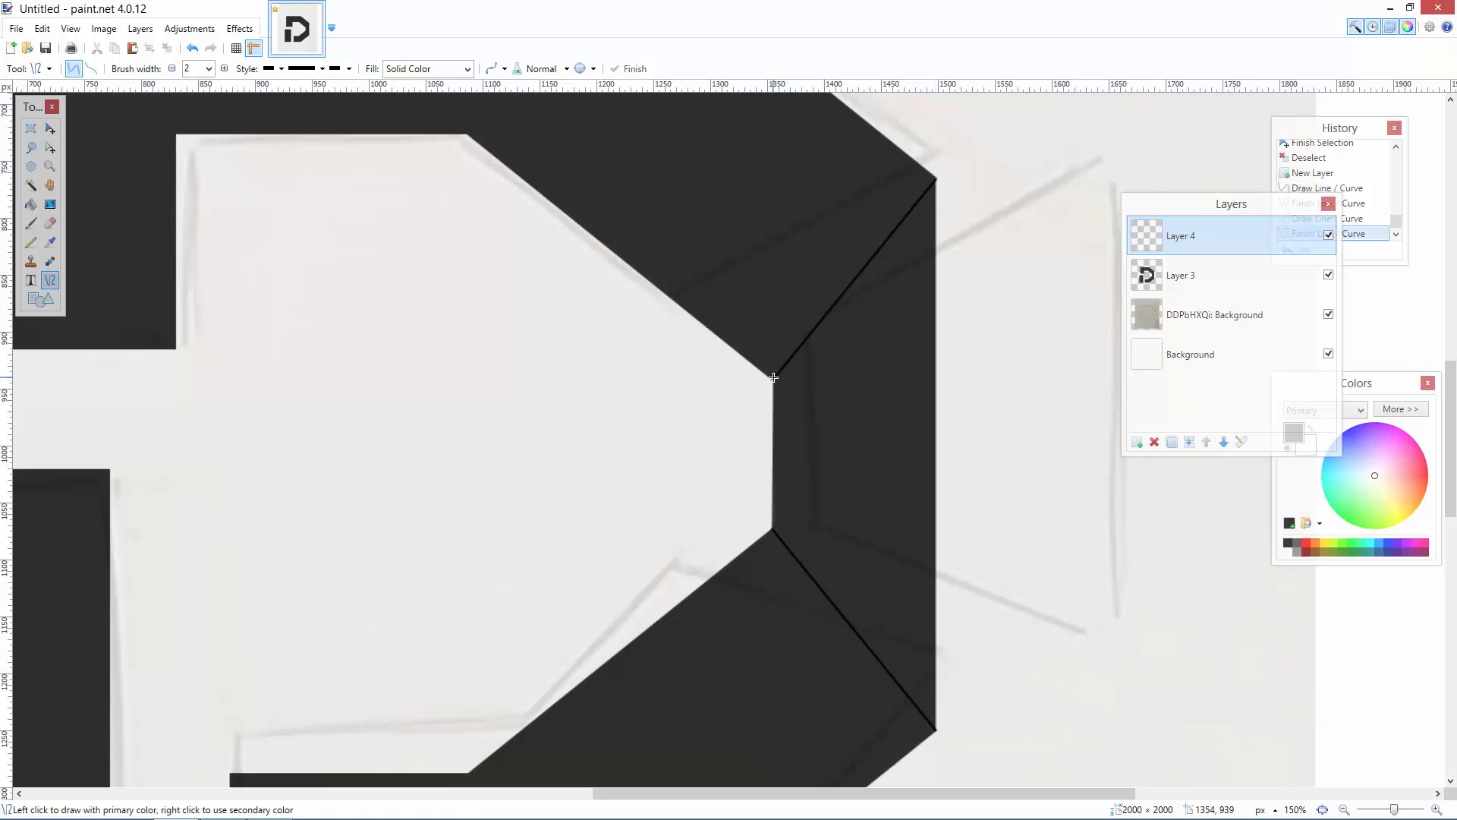
Close the trapezoid with straight lines along the D's inner and outer edges and fill it with solid black
left_click_drag(774, 378, 774, 530)
key("Return")
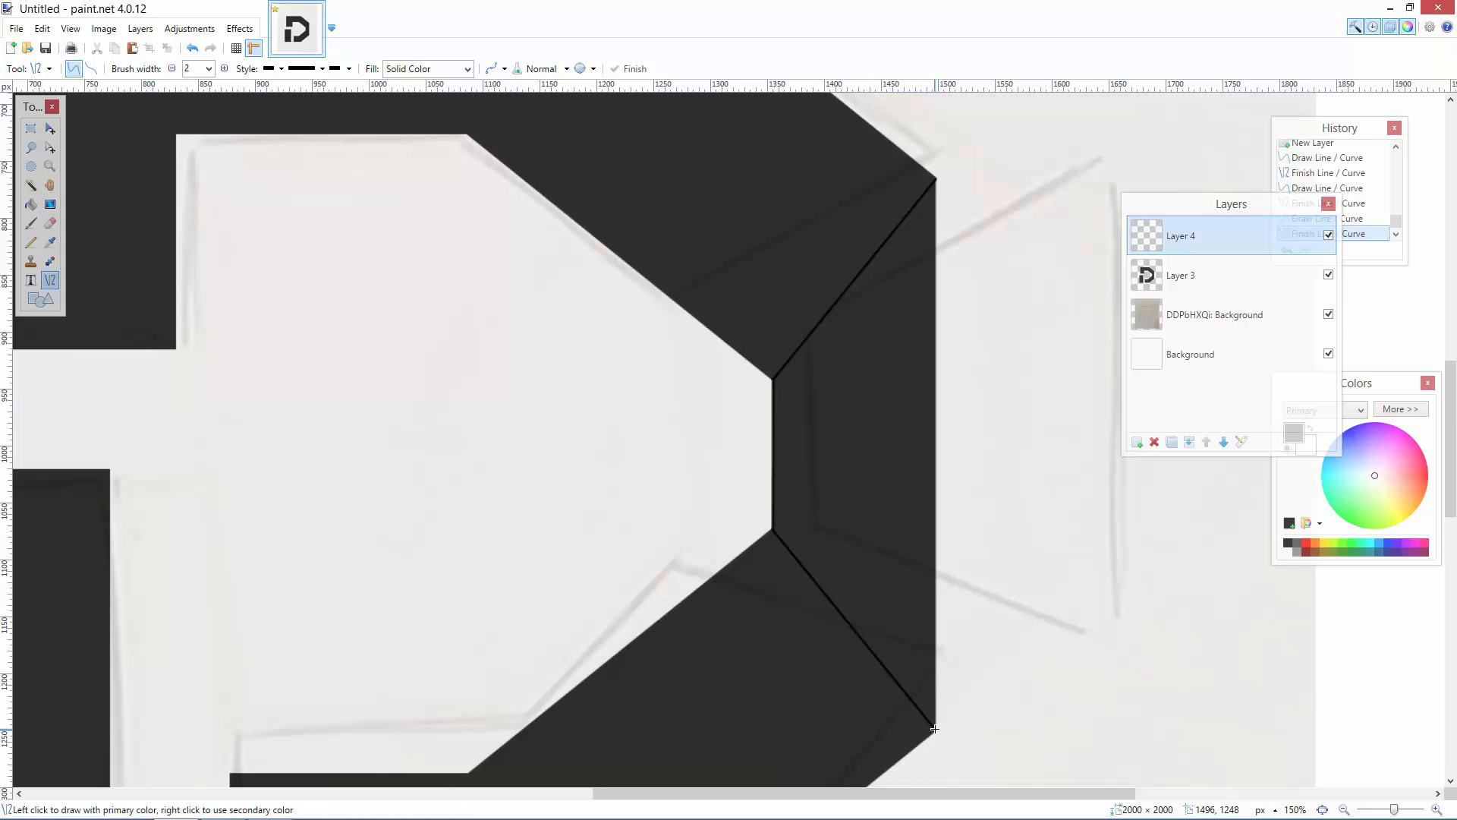
mouse_move(935, 728)
left_mouse_down()
mouse_move(915, 201)
mouse_move(935, 180)
left_mouse_up()
key("Return")
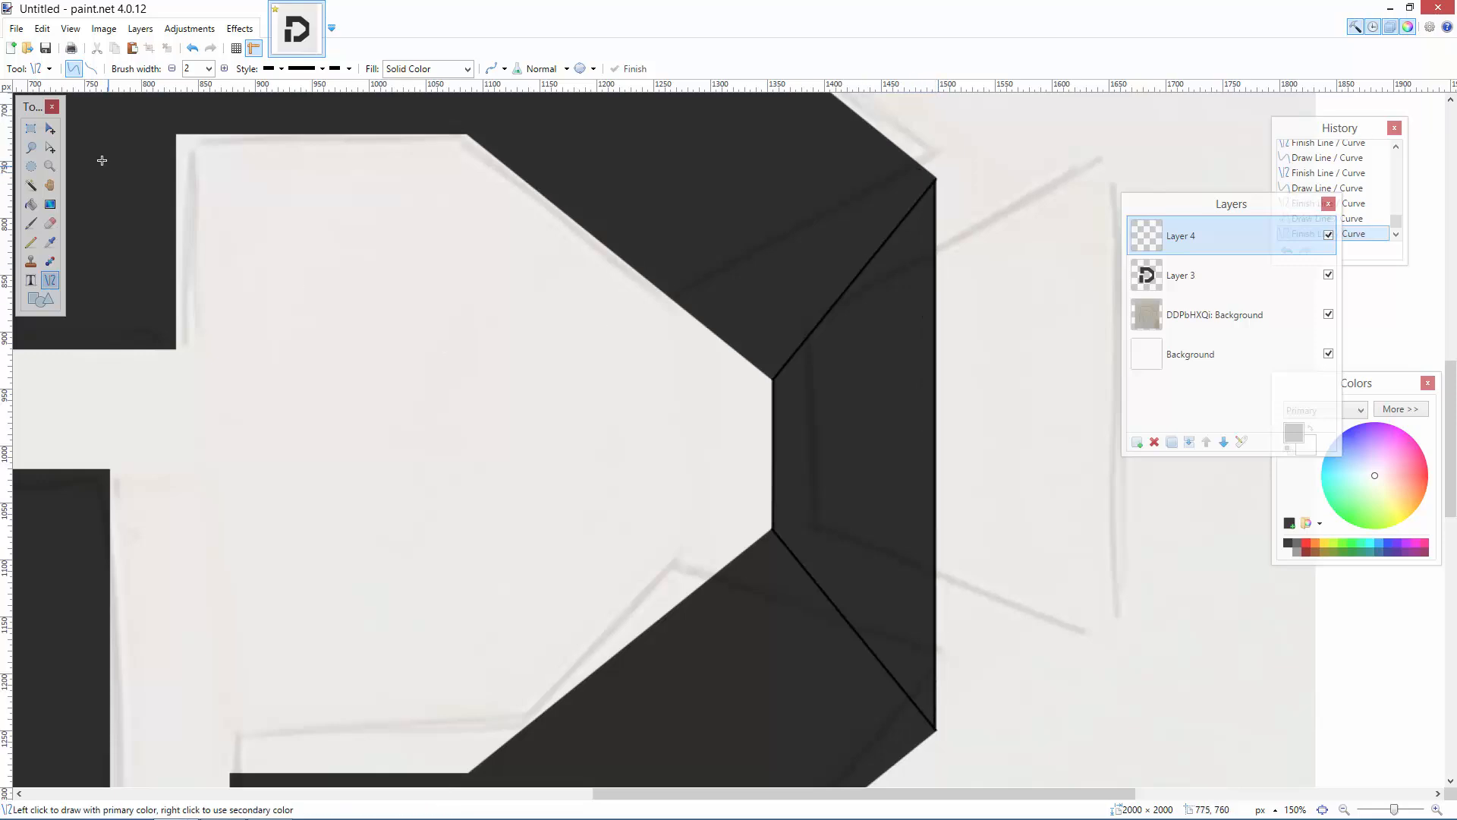
left_click(38, 205)
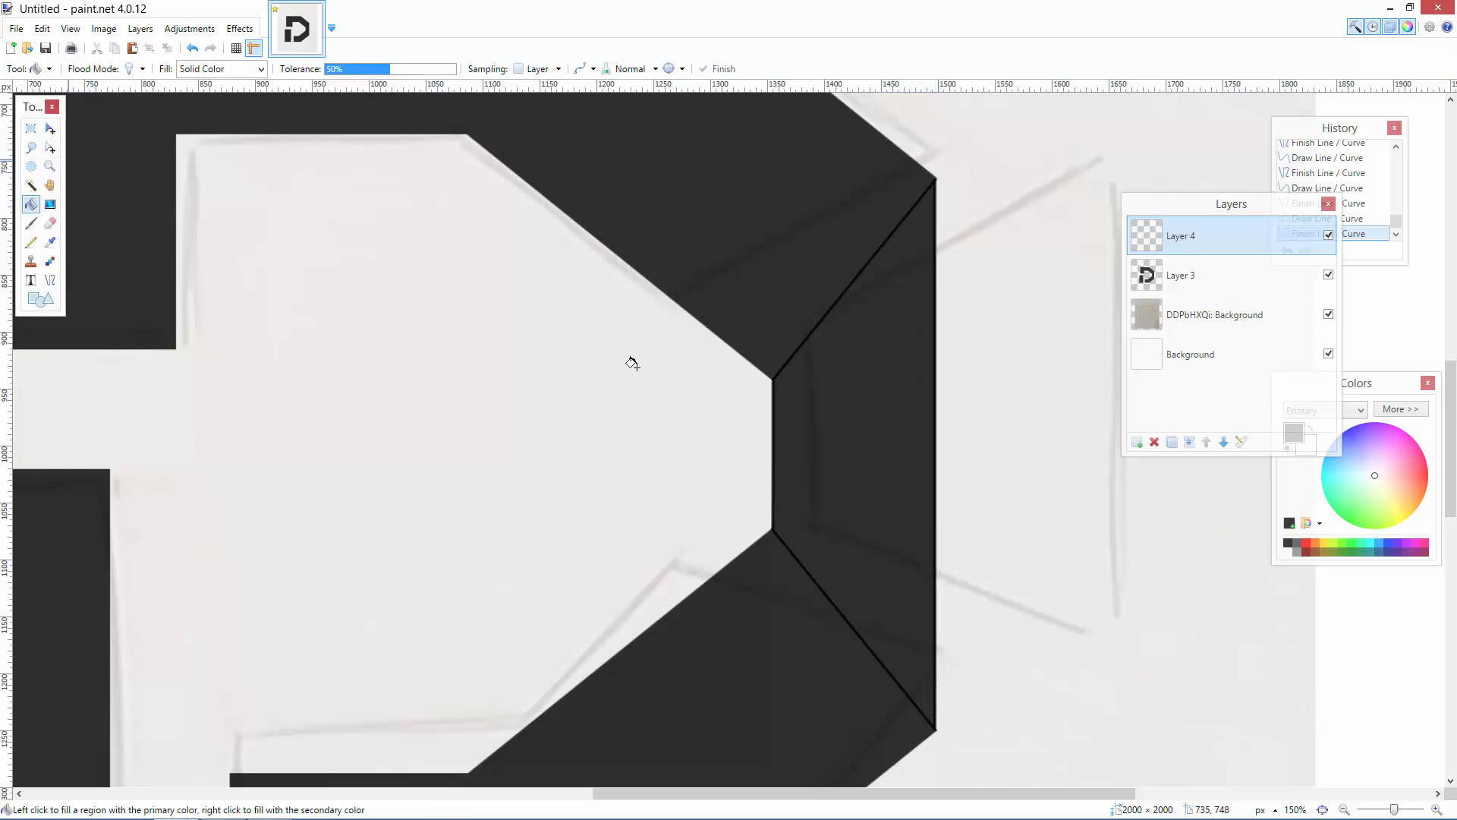
left_click(840, 392)
Select the black trapezoid with the Magic Wand and erase that area from Layer 3
left_click(32, 186)
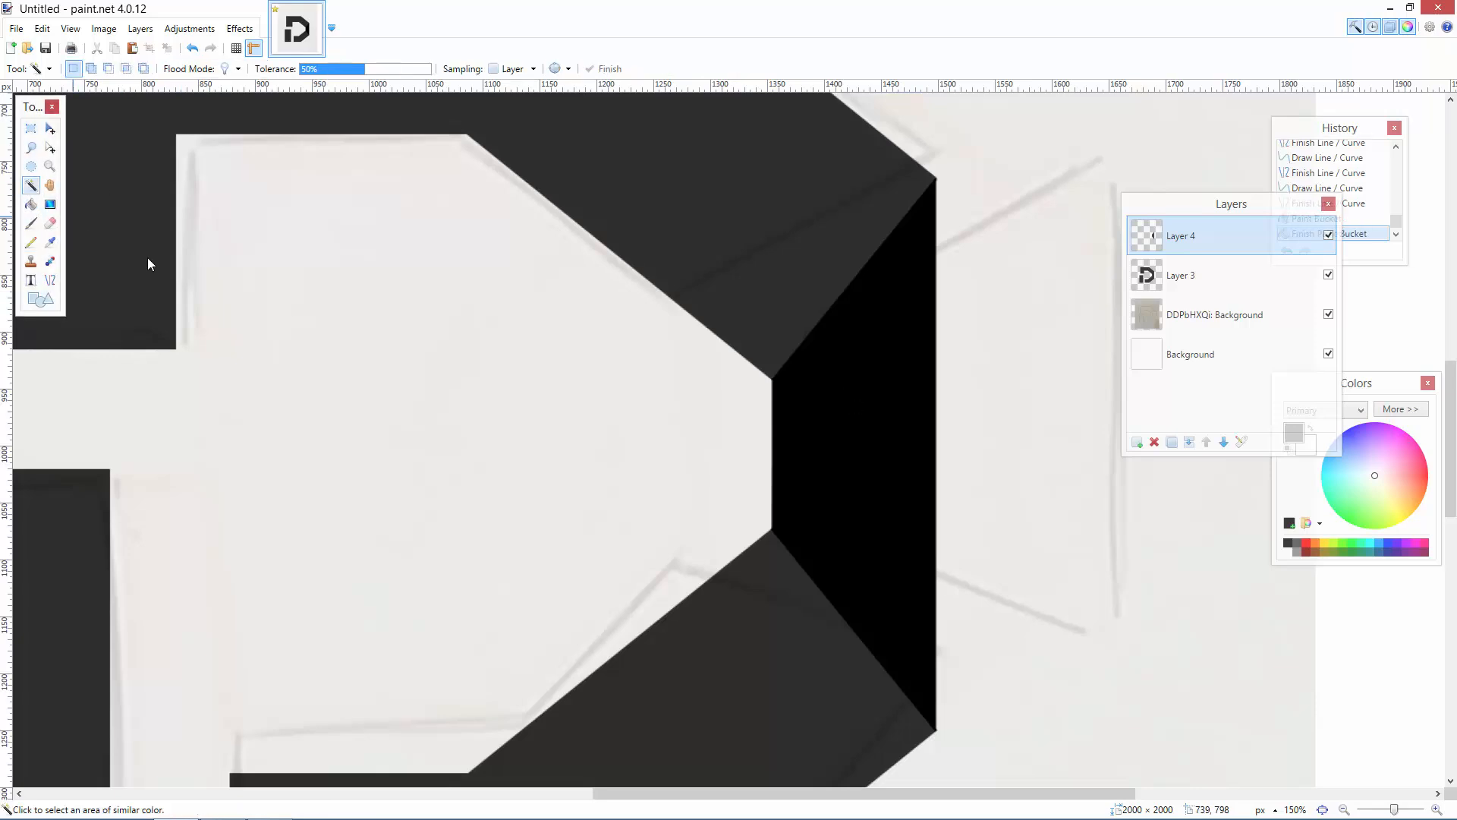
left_click(879, 447)
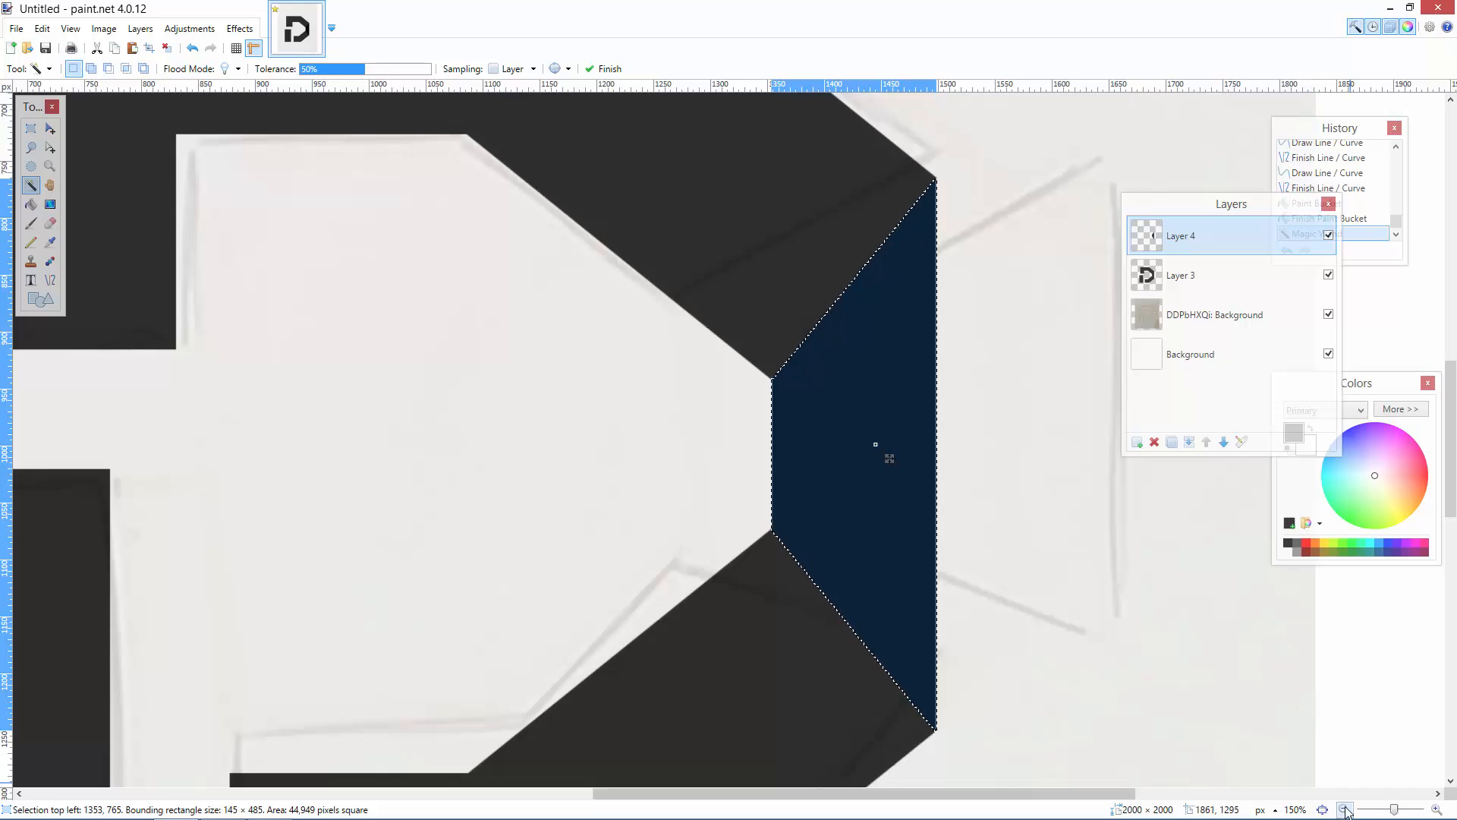
key("ctrl+minus")
key("ctrl+minus")
left_click(1214, 279)
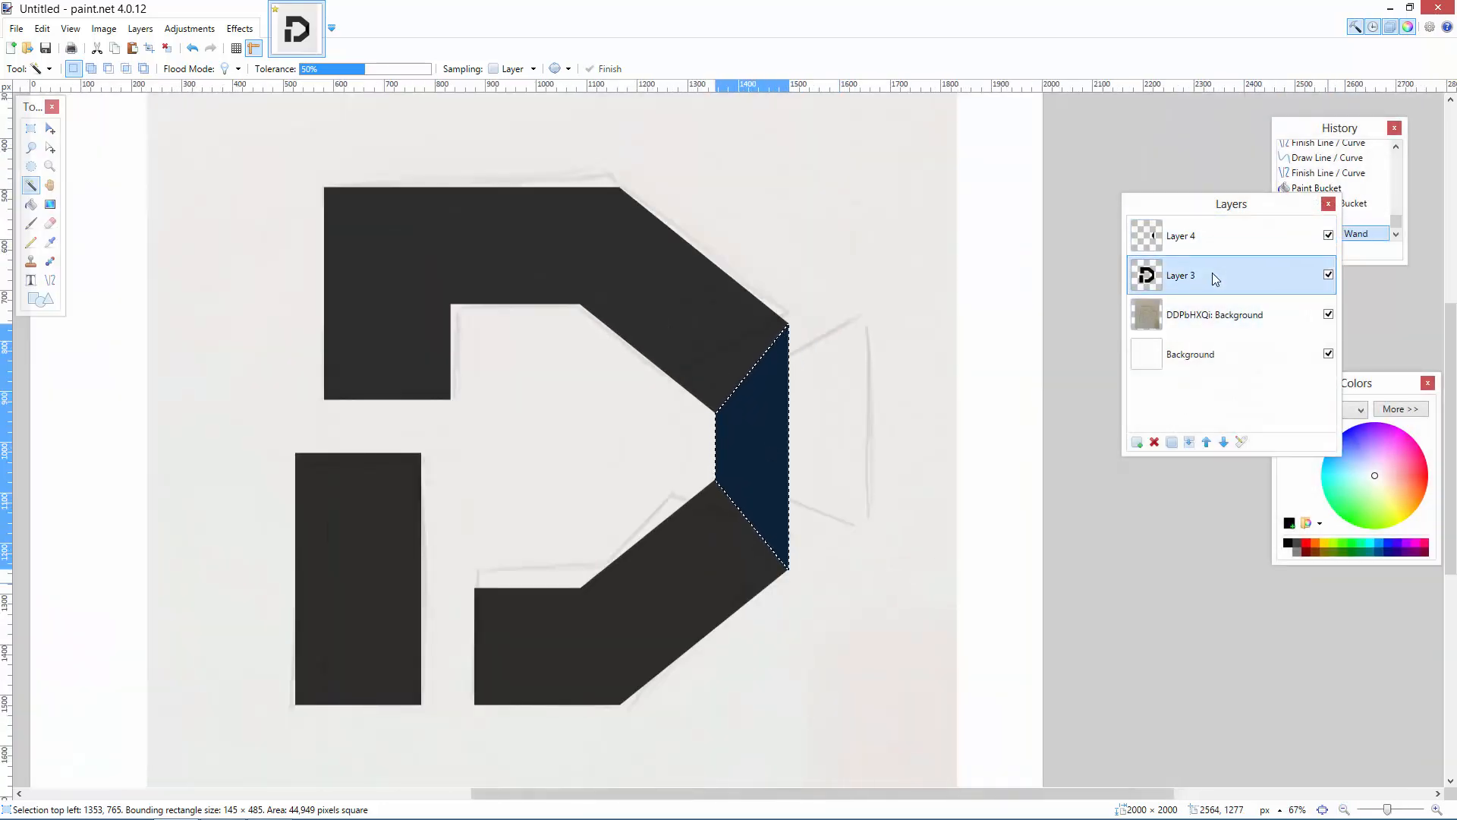
key("ctrl+d")
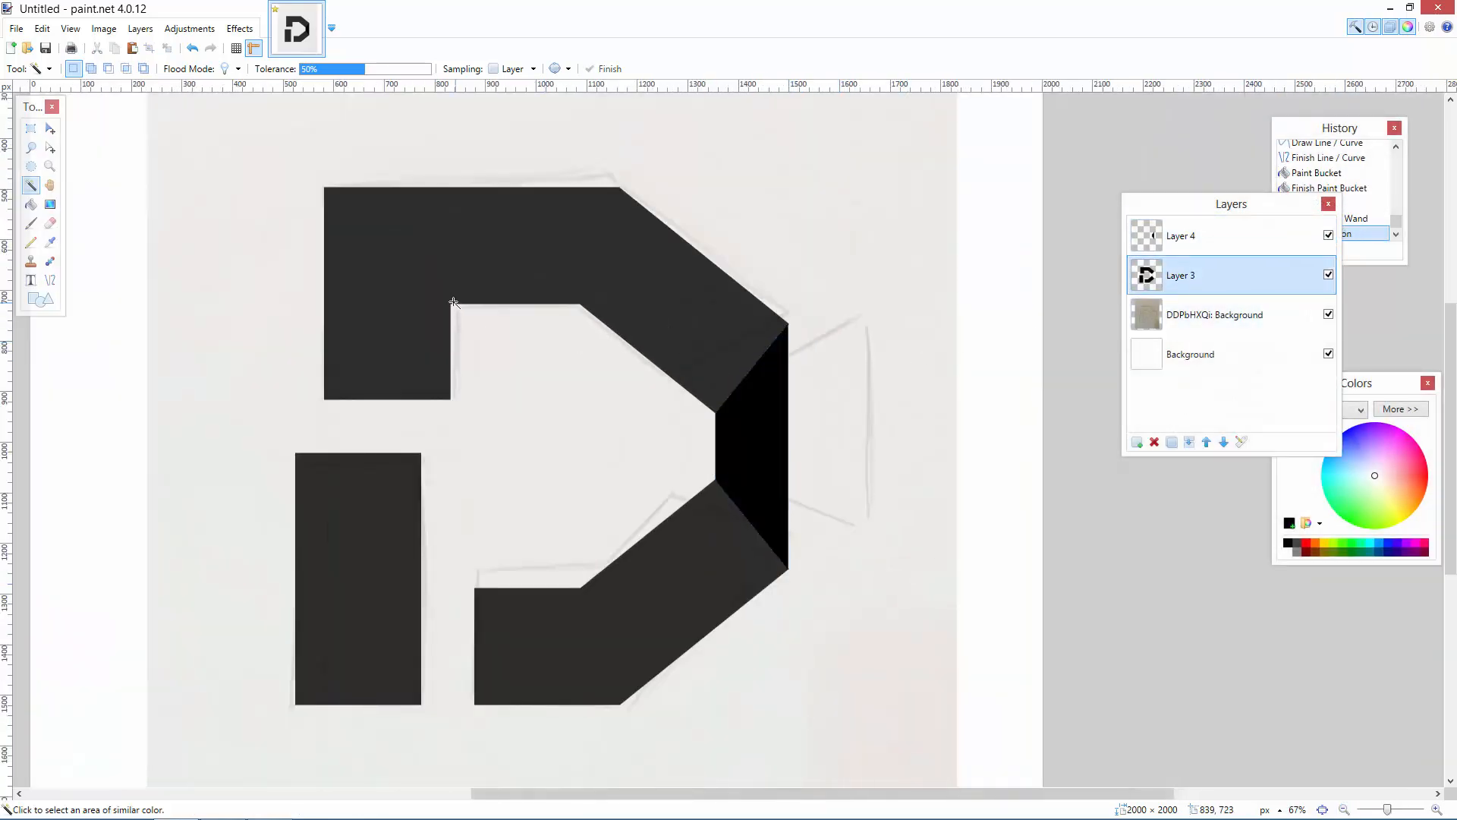
Move the trapezoid on Layer 4 89 pixels right and 1 pixel down to separate it from the D, and deselect
left_click(31, 131)
left_click(1246, 228)
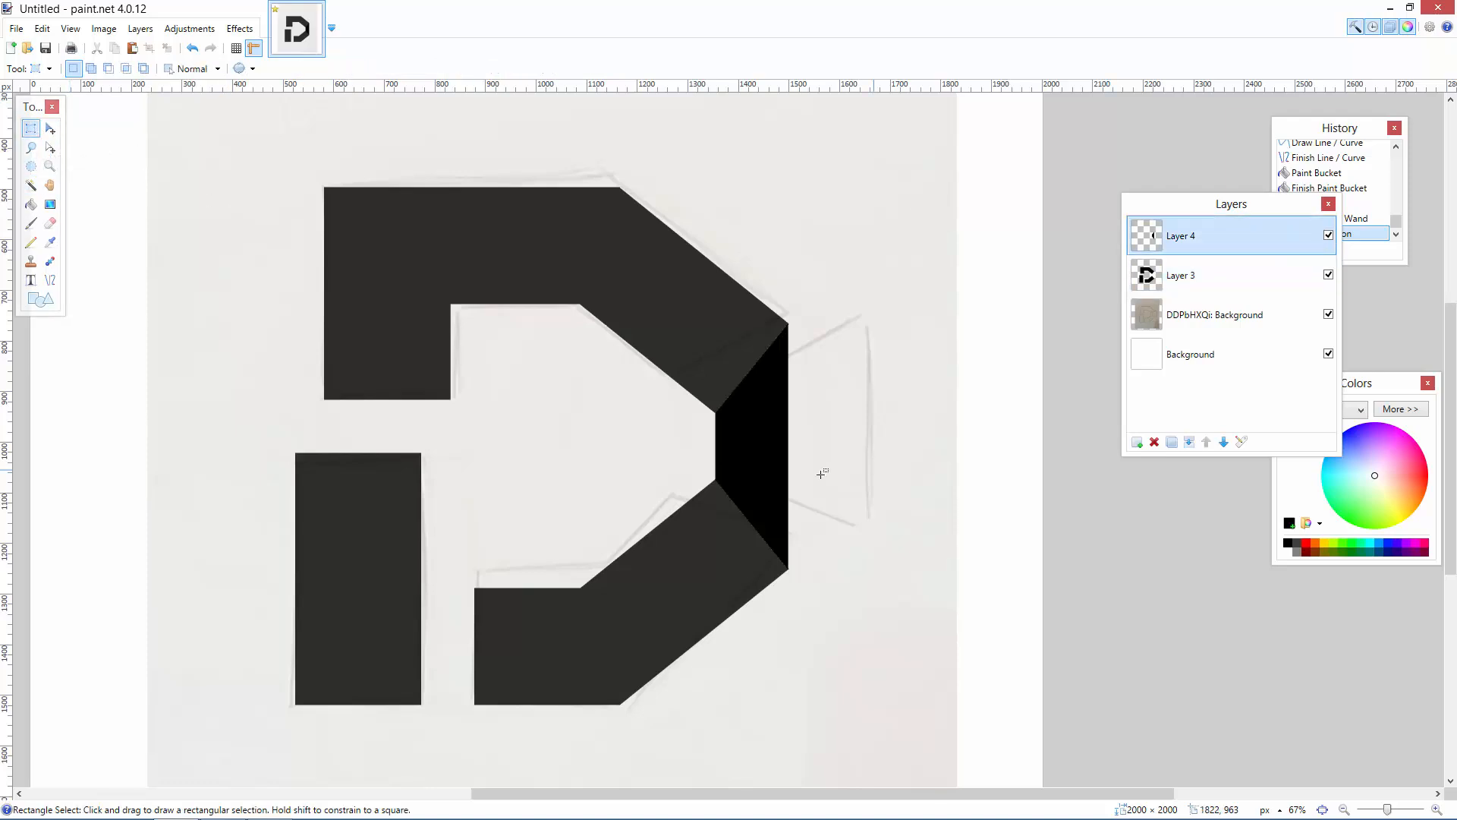
left_click(50, 128)
left_click(765, 475)
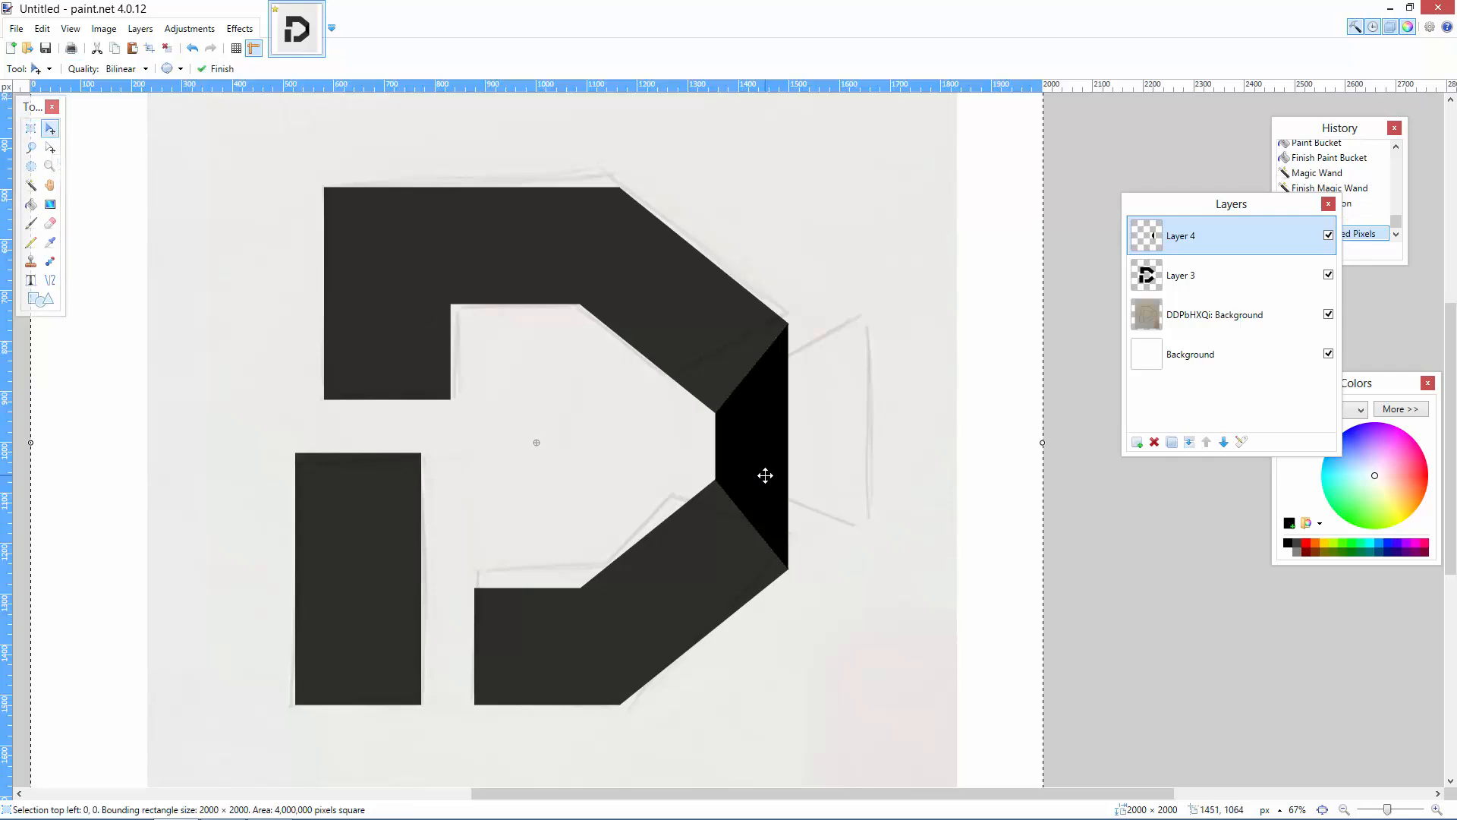
key("Right")
key("Right")
key("Right")
key("Right")
key("Right")
key("Right")
key("Right")
key("Right")
key("Right")
key("Right")
key("Right")
key("Right")
key("Right")
key("Right")
key("Right")
key("Right")
key("Right")
key("Right")
key("Right")
key("Right")
key("Right")
key("Right")
key("Right")
key("Right")
key("Right")
key("Right")
key("Right")
key("Right")
key("Right")
key("Right")
key("Right")
key("Right")
key("Right")
key("Right")
key("Right")
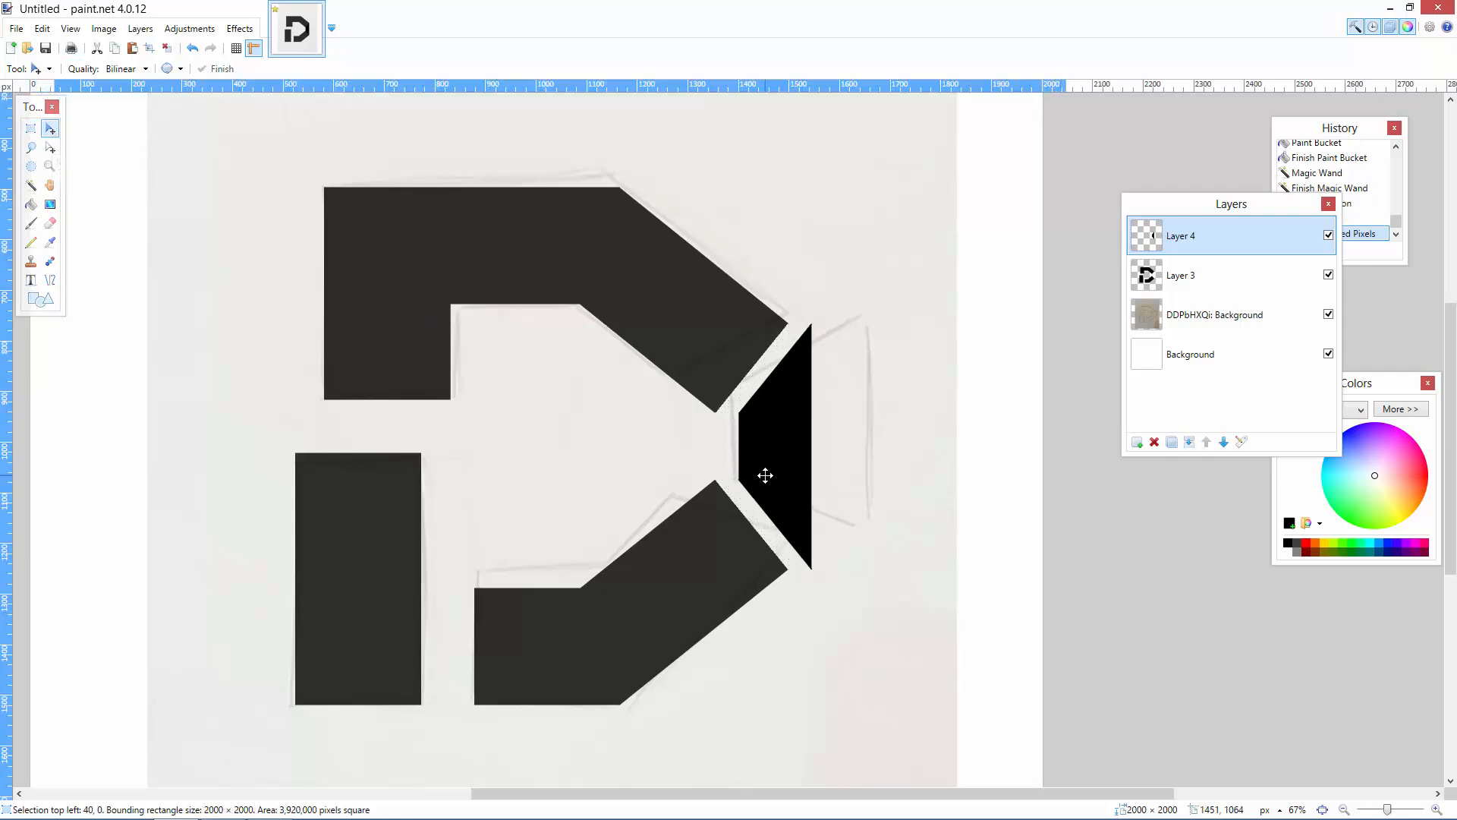
key("Right")
key("Right")
key("Right")
key("Right")
key("Right")
key("Right")
key("Right")
key("Right")
key("Right")
key("Right")
key("Right")
key("Right")
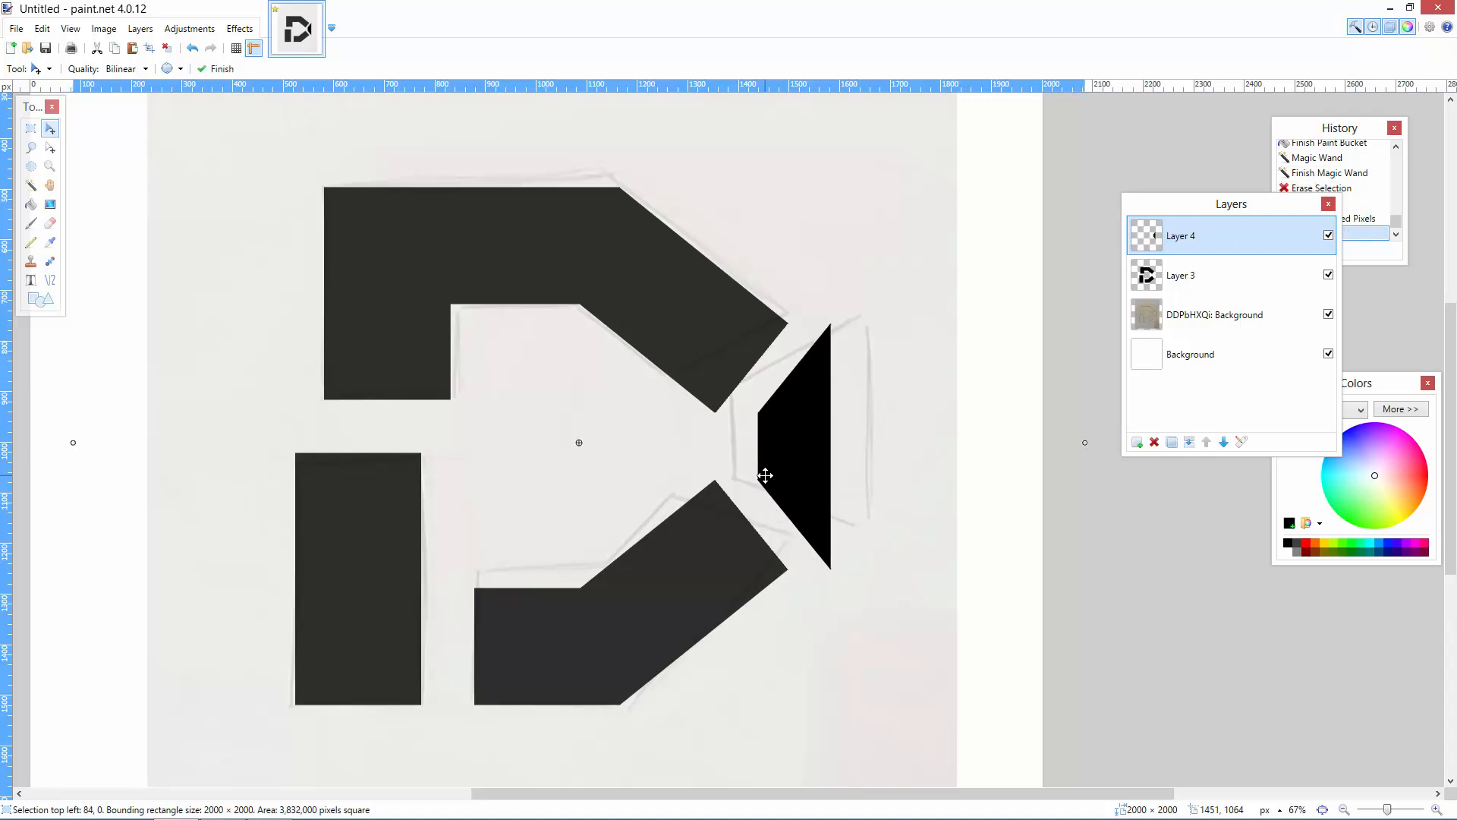
key("Down")
key("Right")
key("Right")
key("Right")
key("Right")
key("Right")
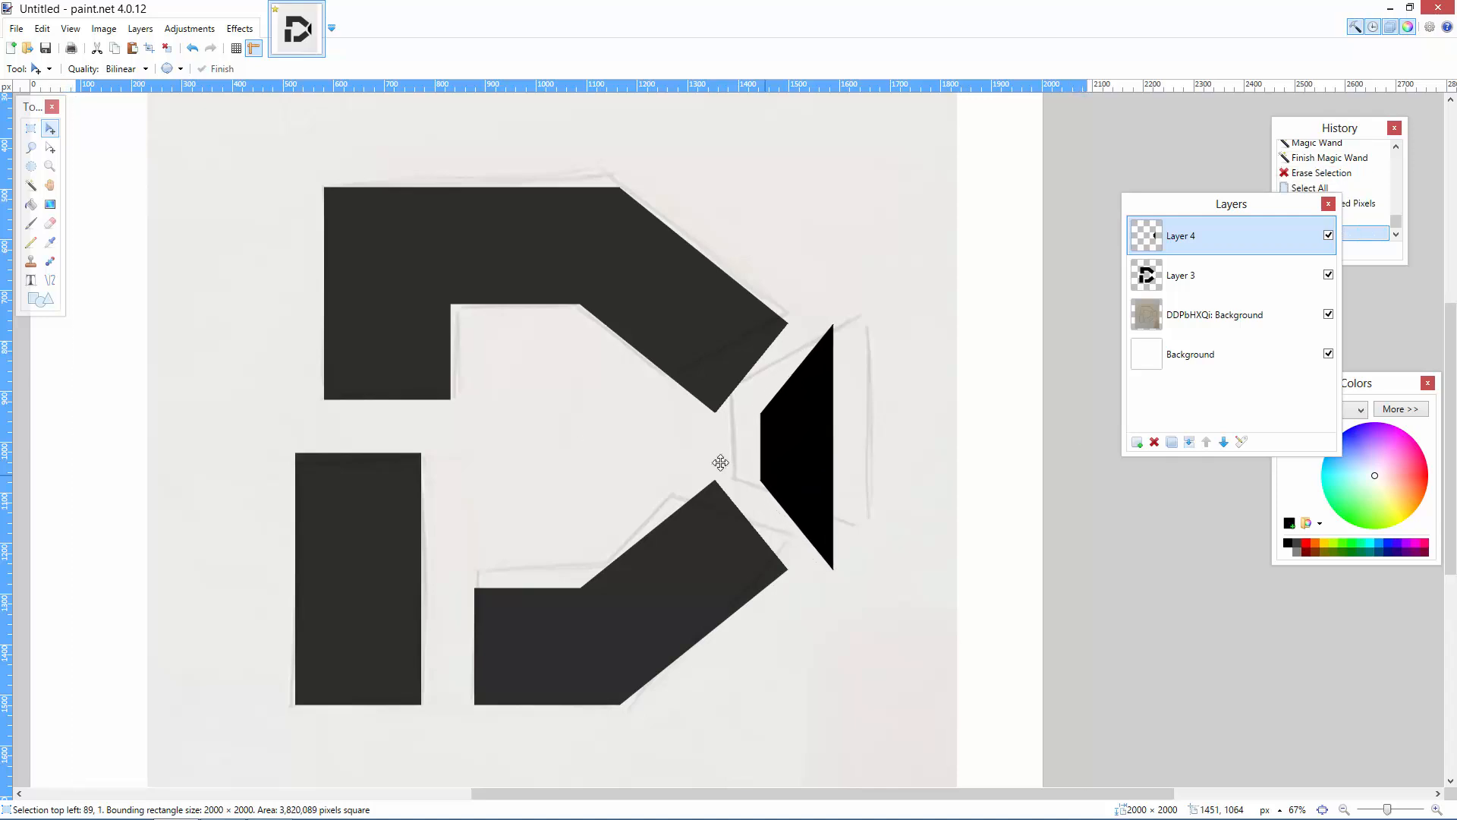
left_click(108, 156)
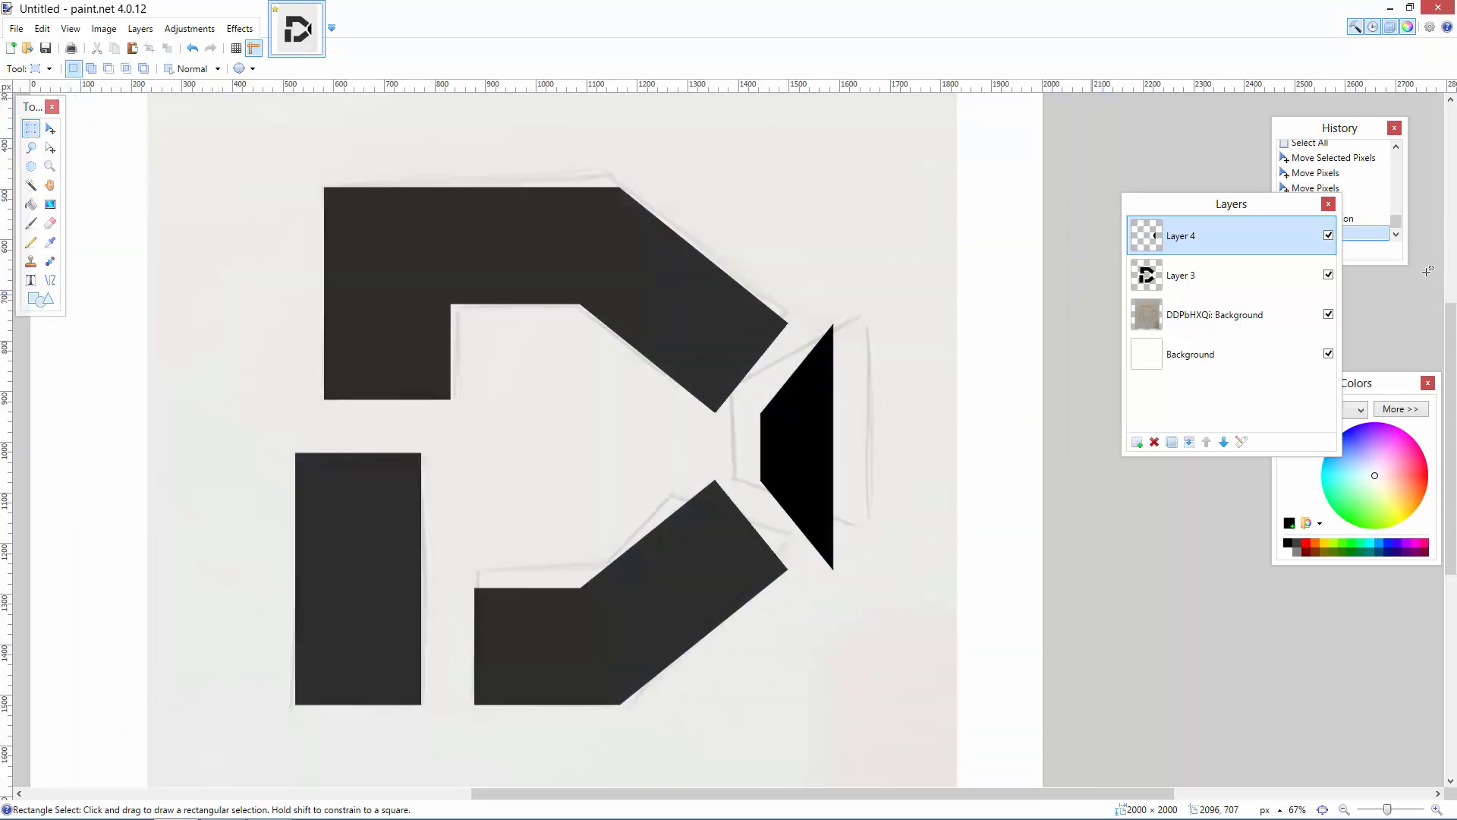
Merge the trapezoid layer down into Layer 3 and set the merged layer to full opacity
left_click(1190, 442)
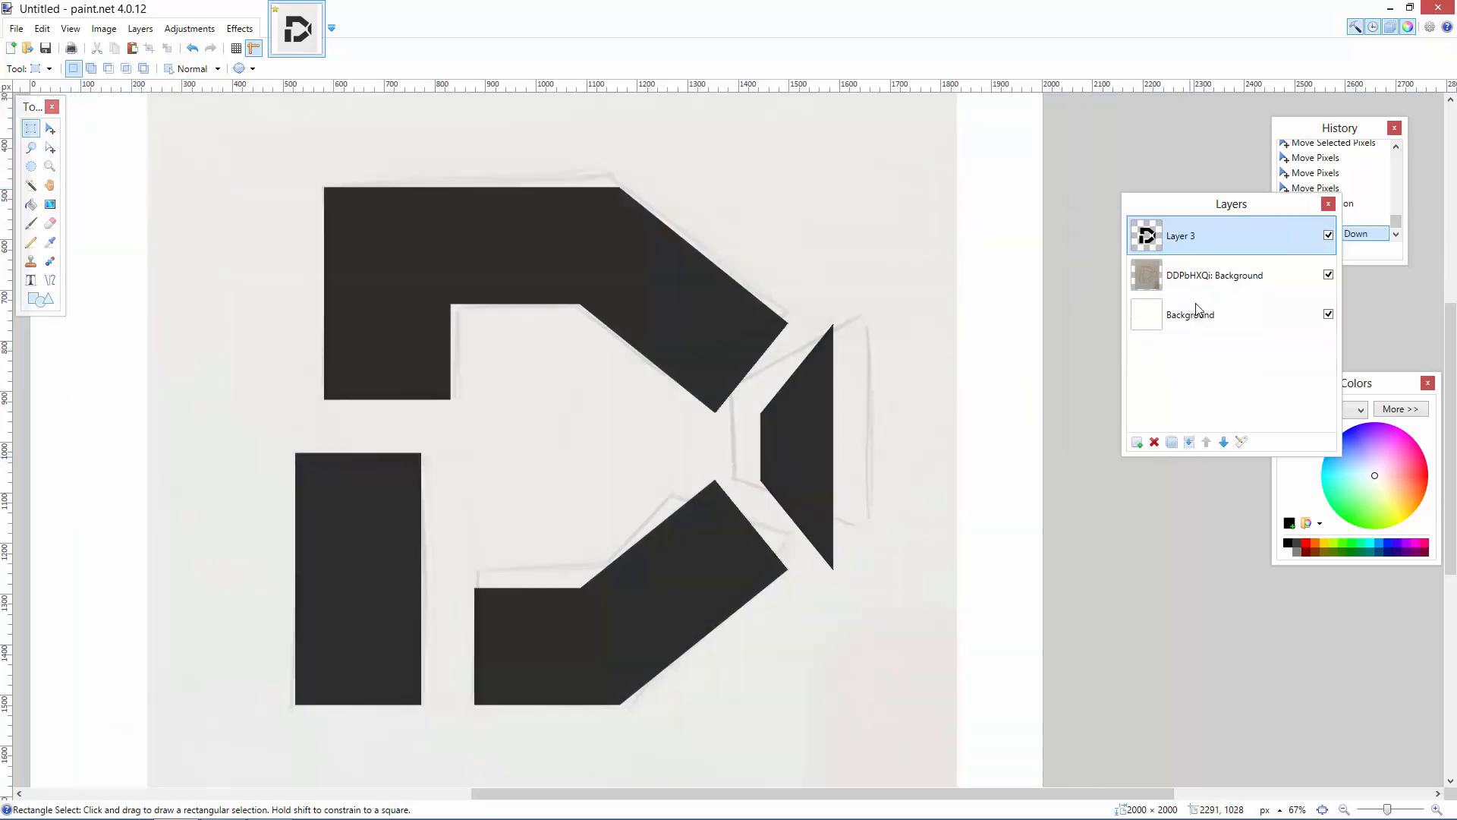
double_click(1197, 231)
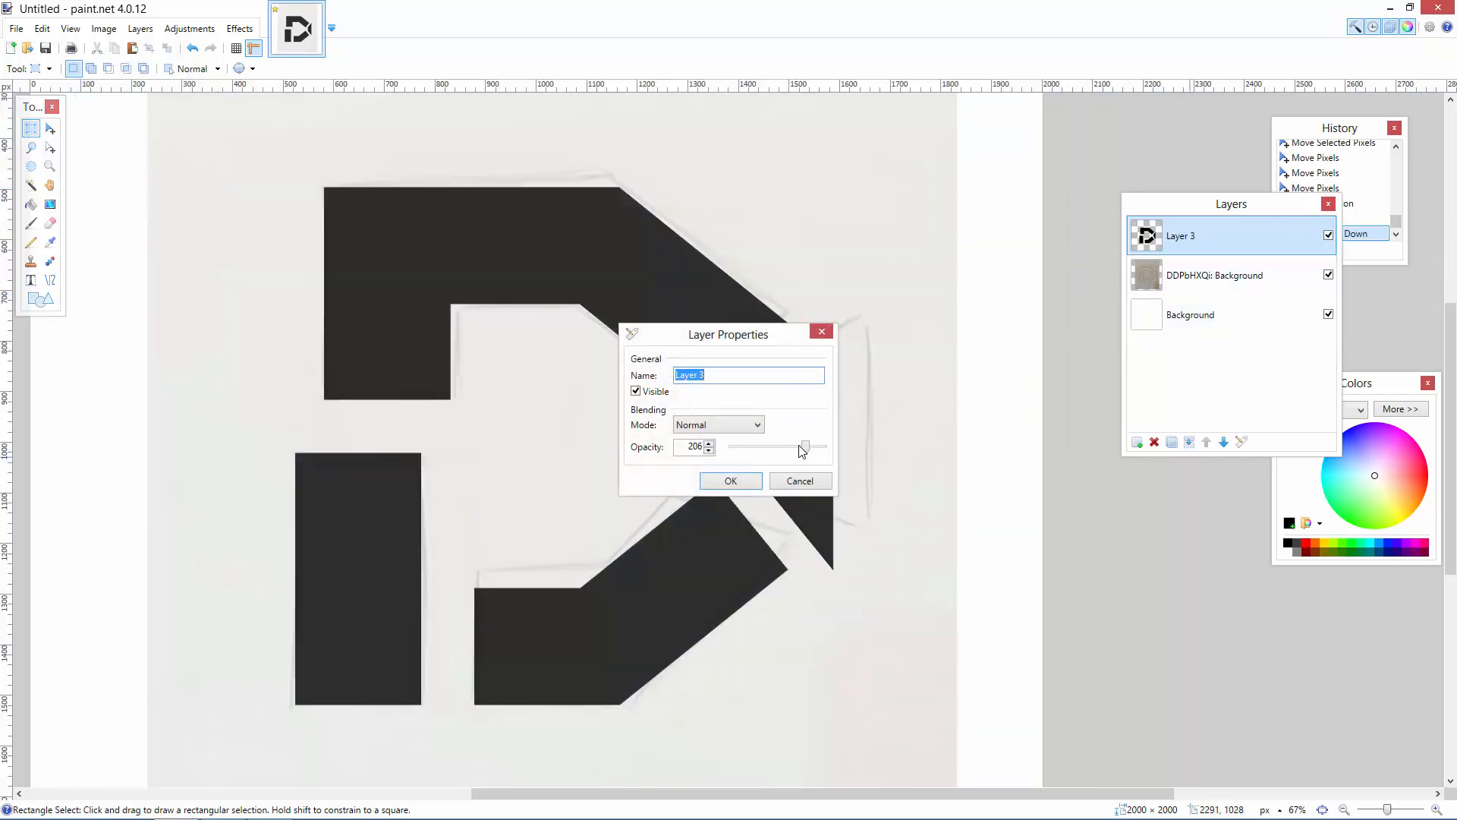
left_click_drag(802, 450, 835, 449)
left_click(734, 481)
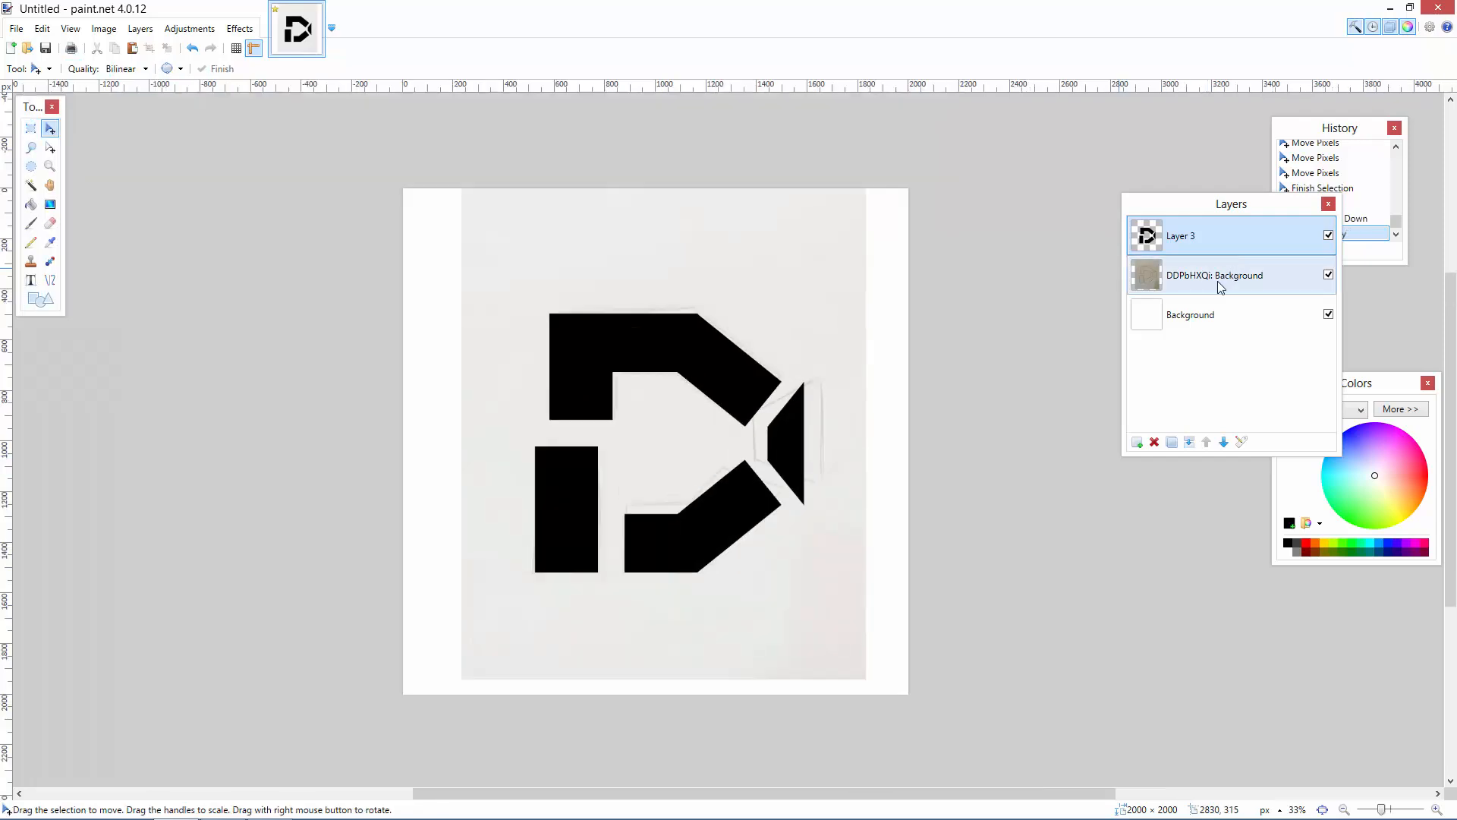
Delete the sketch layer and move the whole logo 36 pixels left and 15 pixels up to centre it on the canvas
left_click(1220, 284)
left_click(1155, 441)
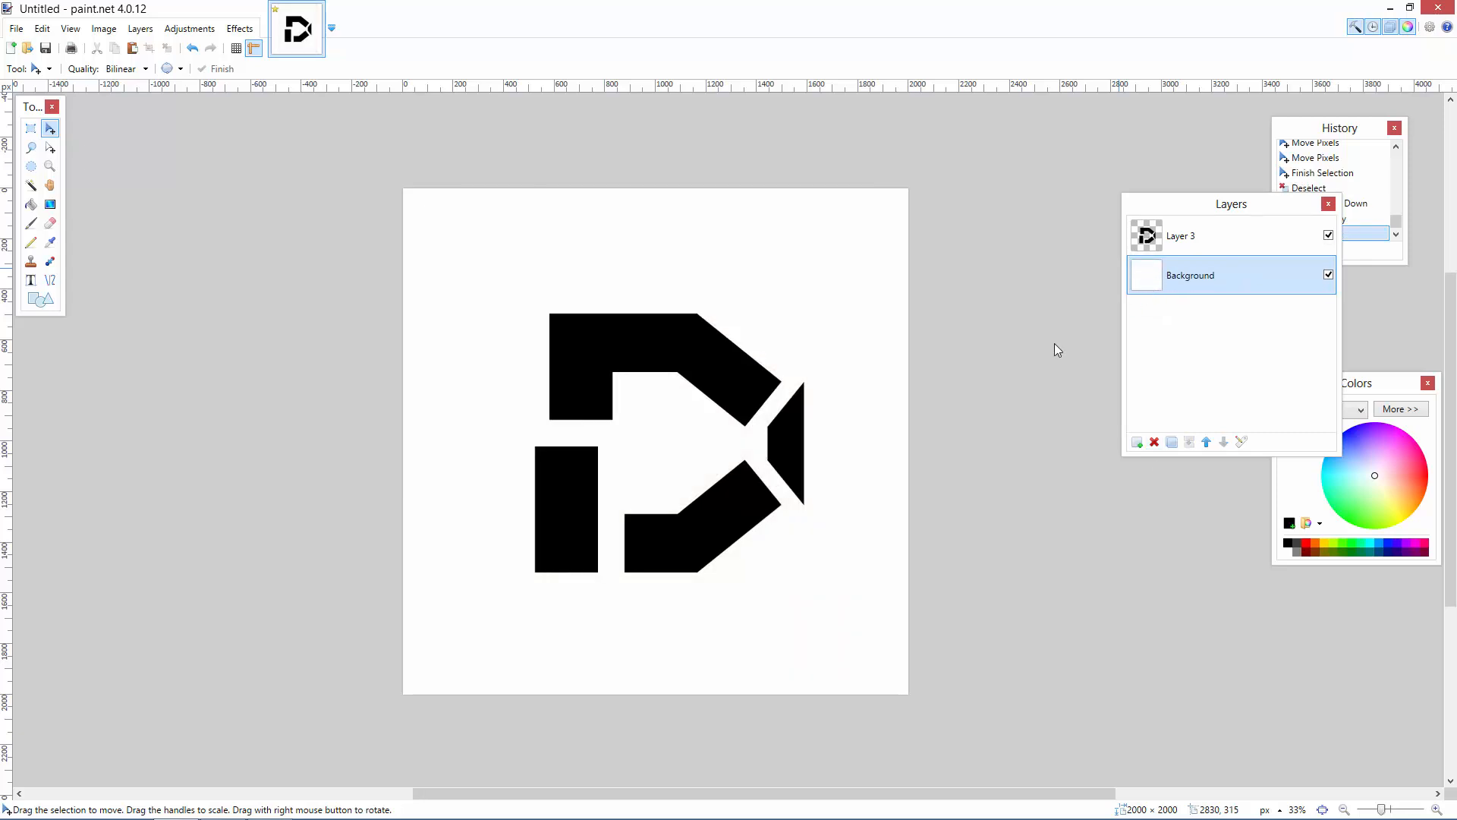
left_click(1238, 240)
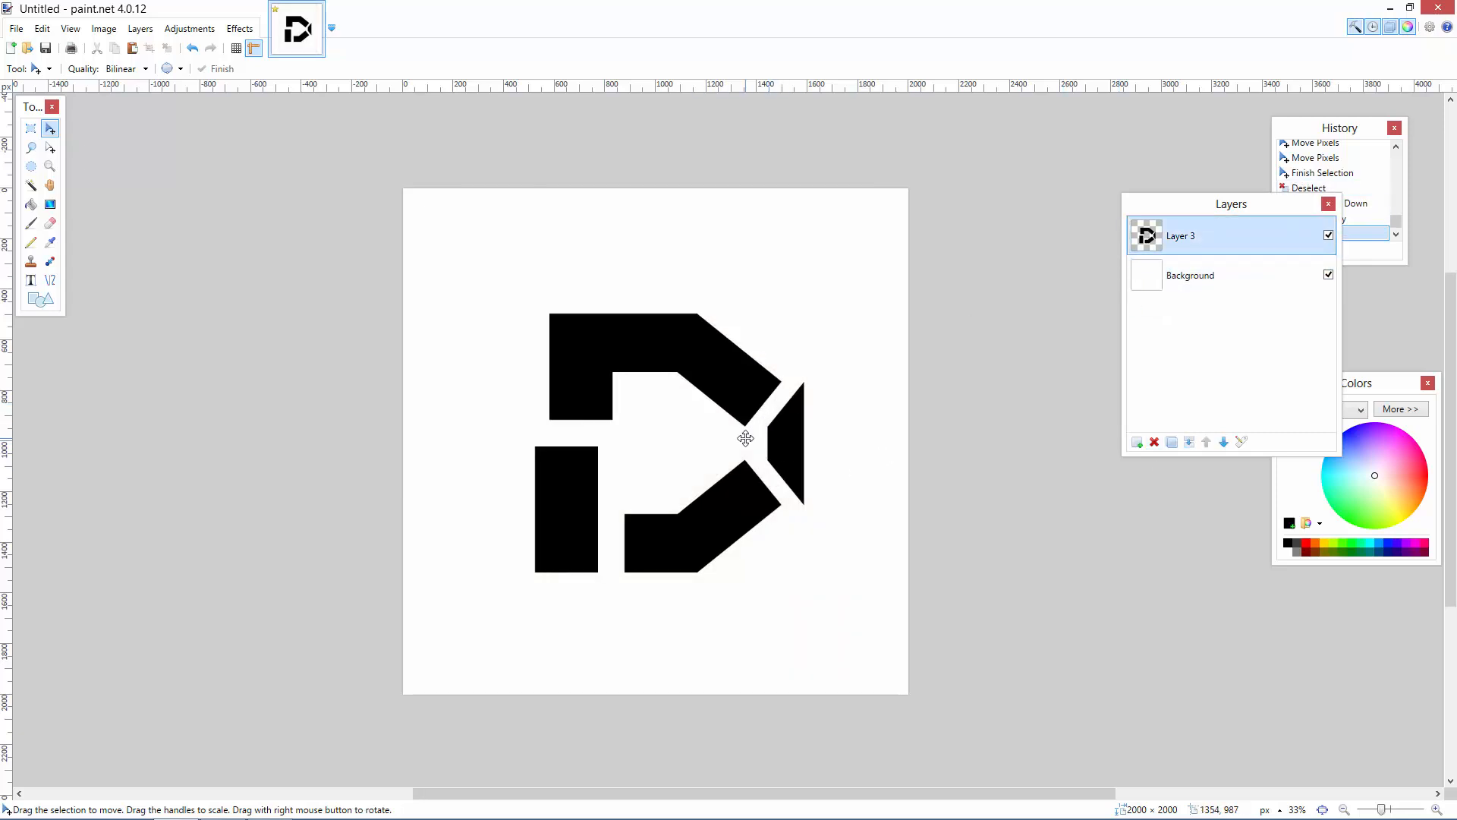
key("ctrl+a")
left_click_drag(746, 438, 736, 434)
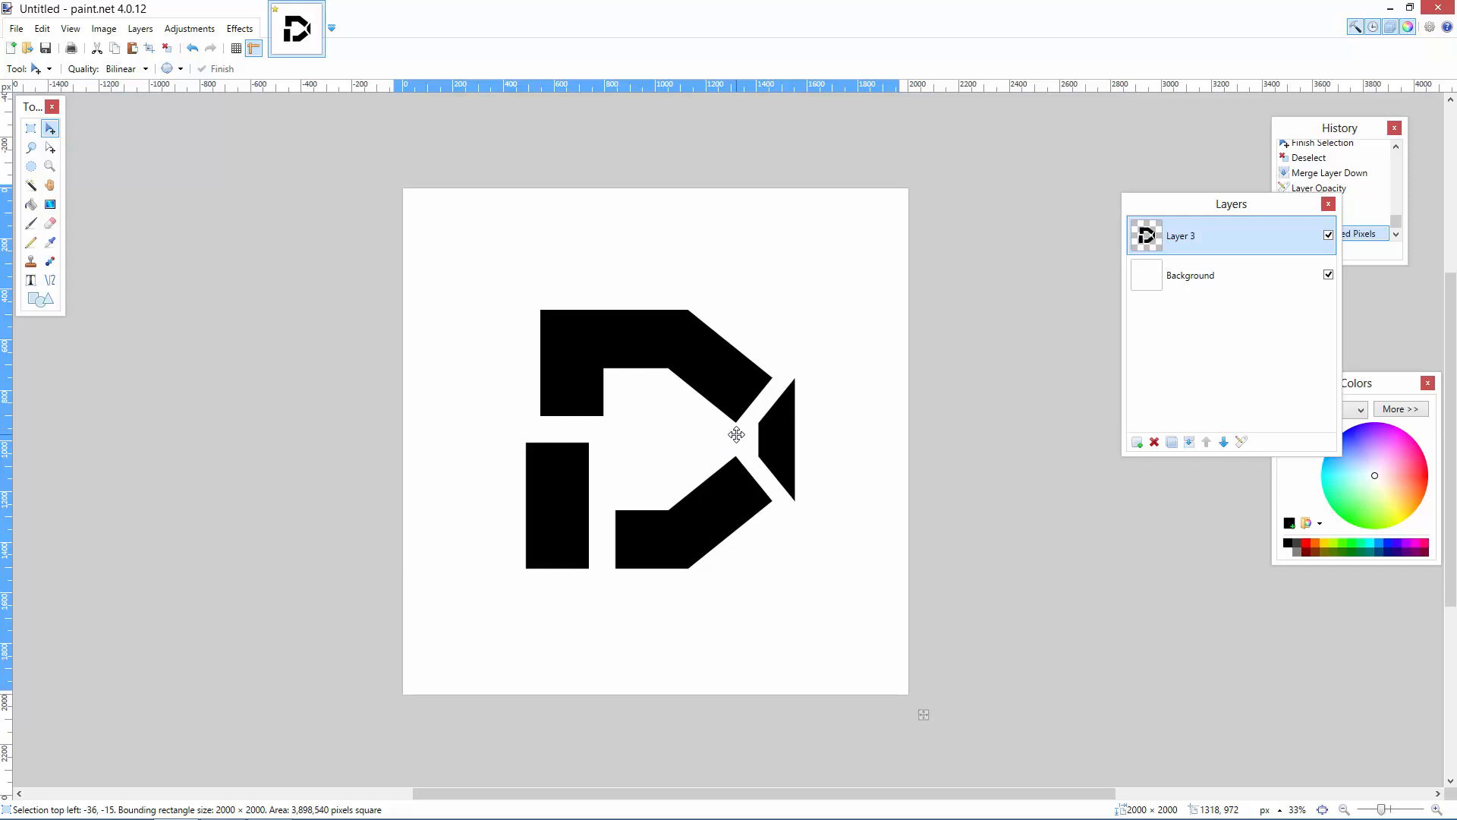
left_click(29, 131)
key("ctrl+d")
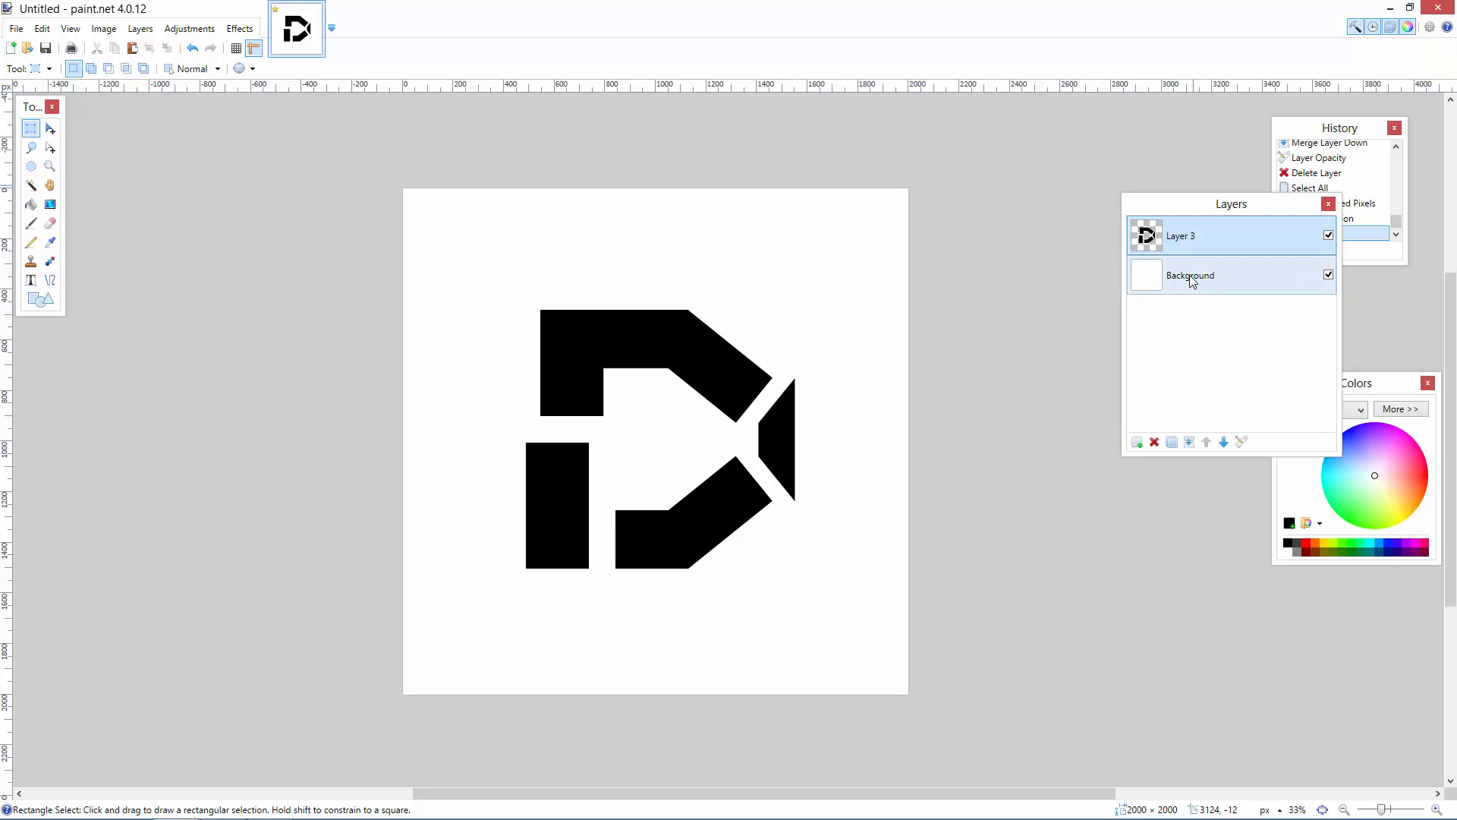
Delete the white Background layer so that only the logo layer on transparency is left
left_click(1221, 282)
left_click(1154, 442)
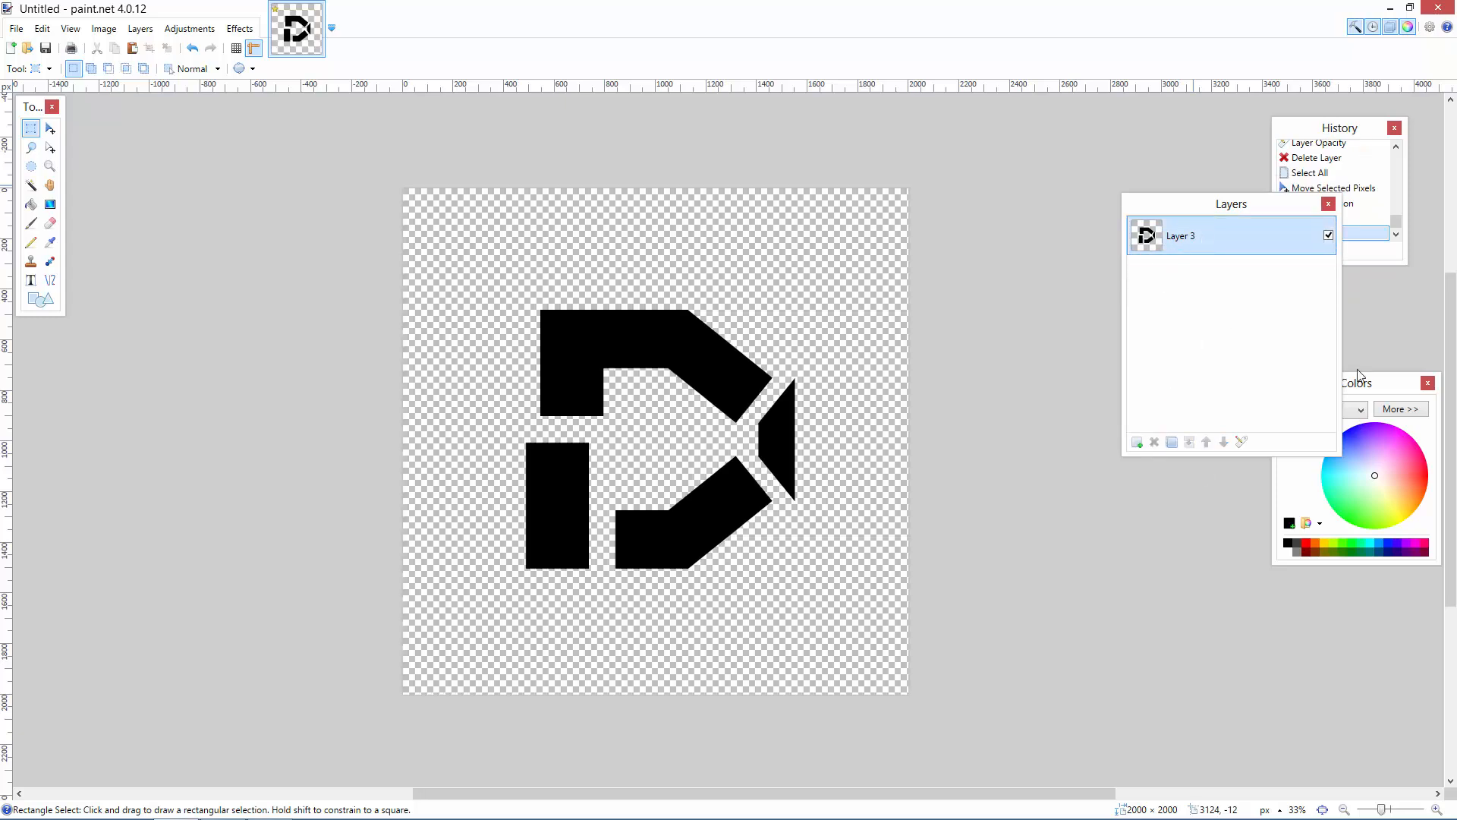
Invert the colours of the D logo on Layer 3 to white and inspect its edges up close
left_click_drag(1358, 371, 1307, 484)
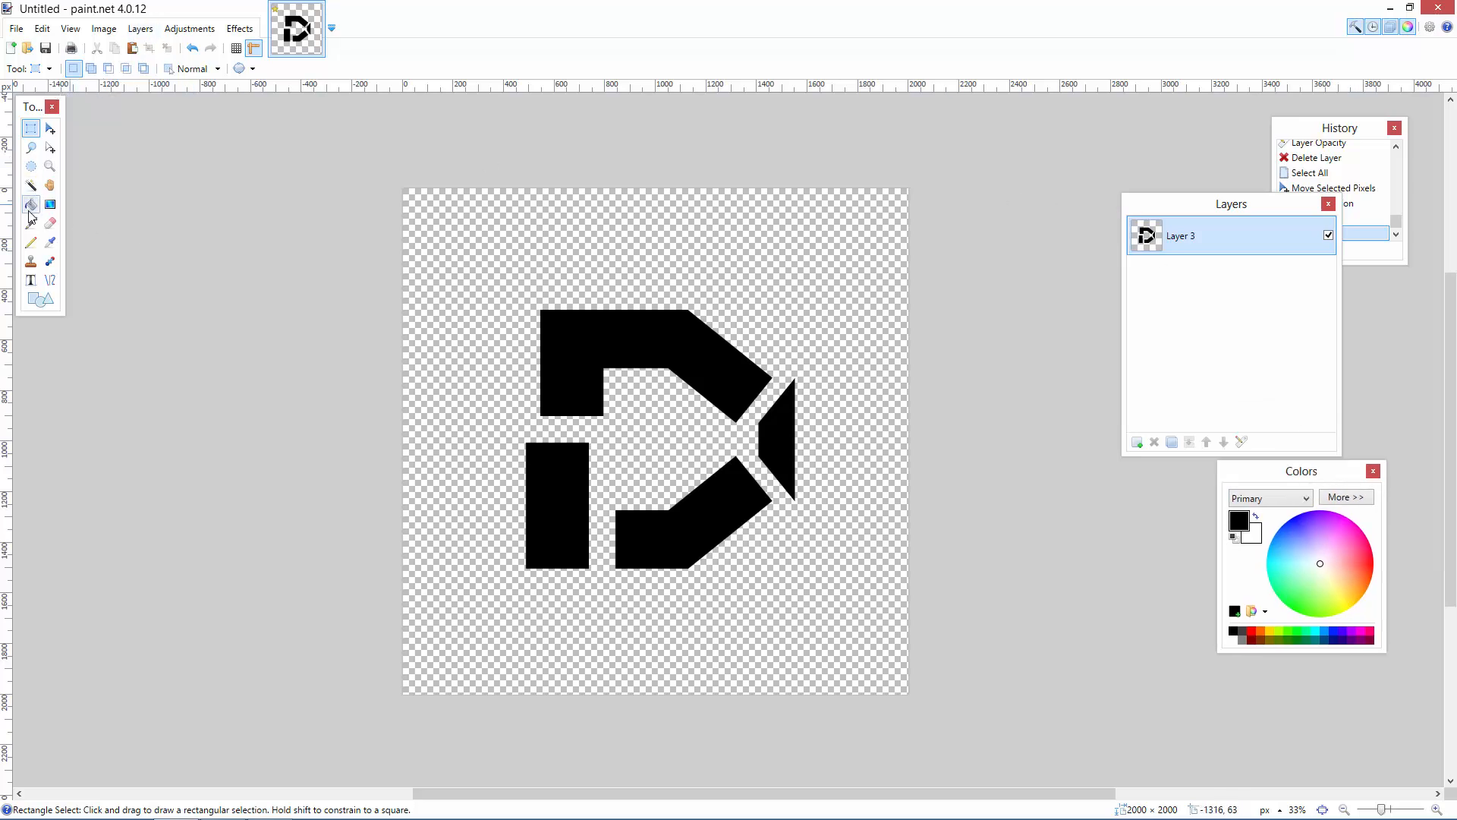
left_click(167, 34)
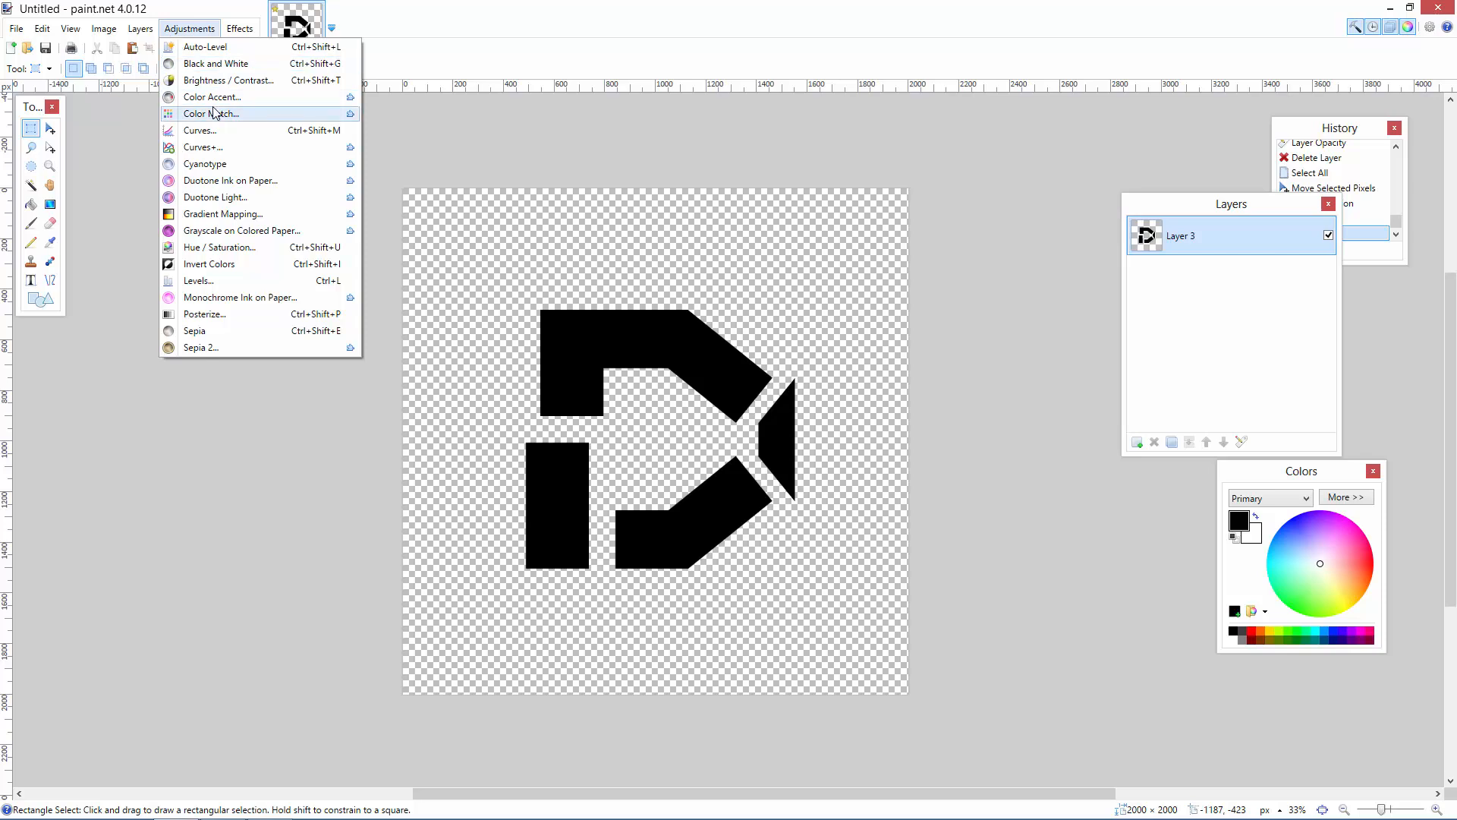
left_click(223, 262)
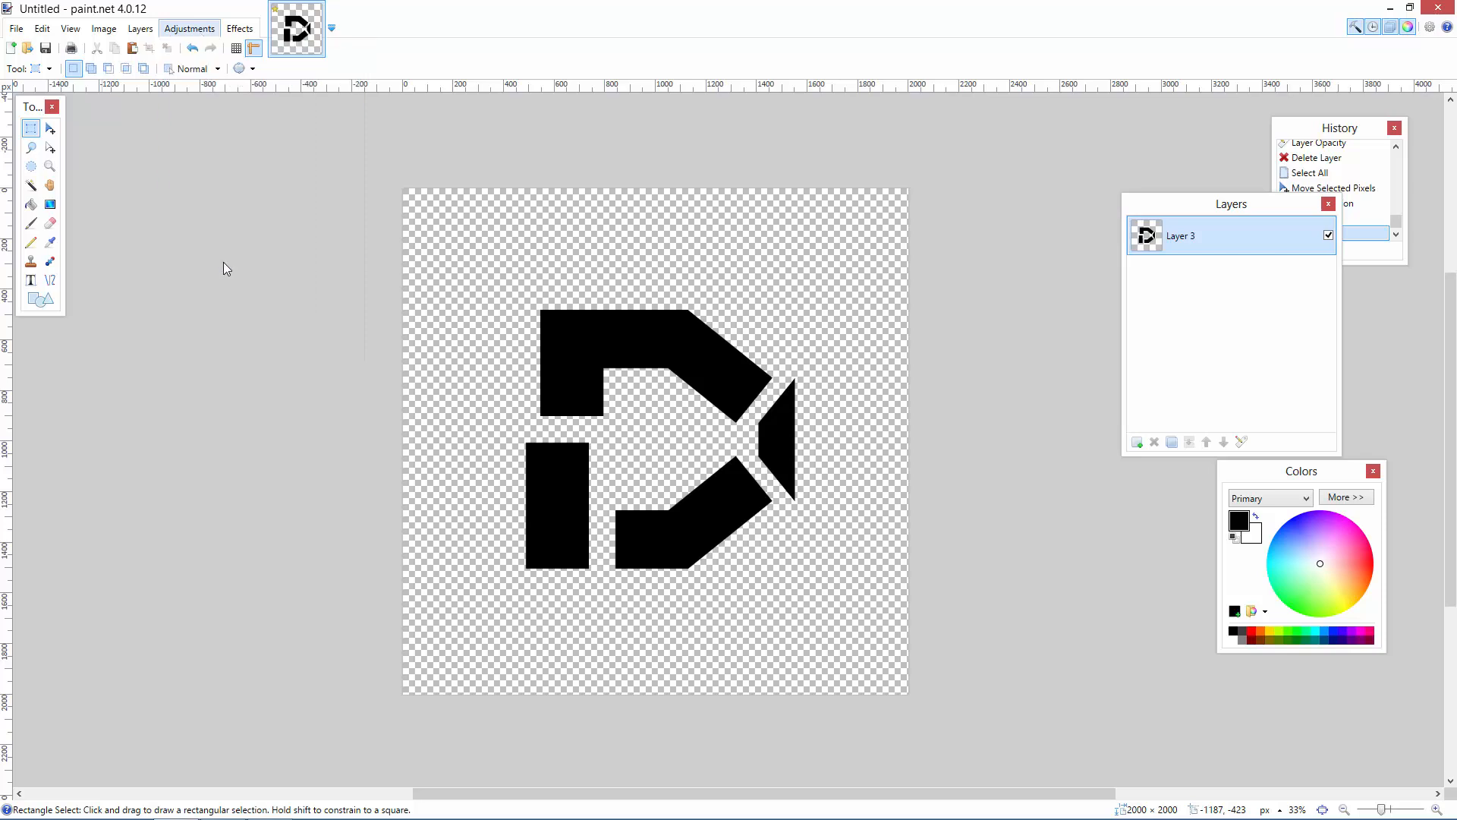
left_click(1436, 809)
left_click(1436, 810)
left_click(1436, 810)
left_click(1437, 809)
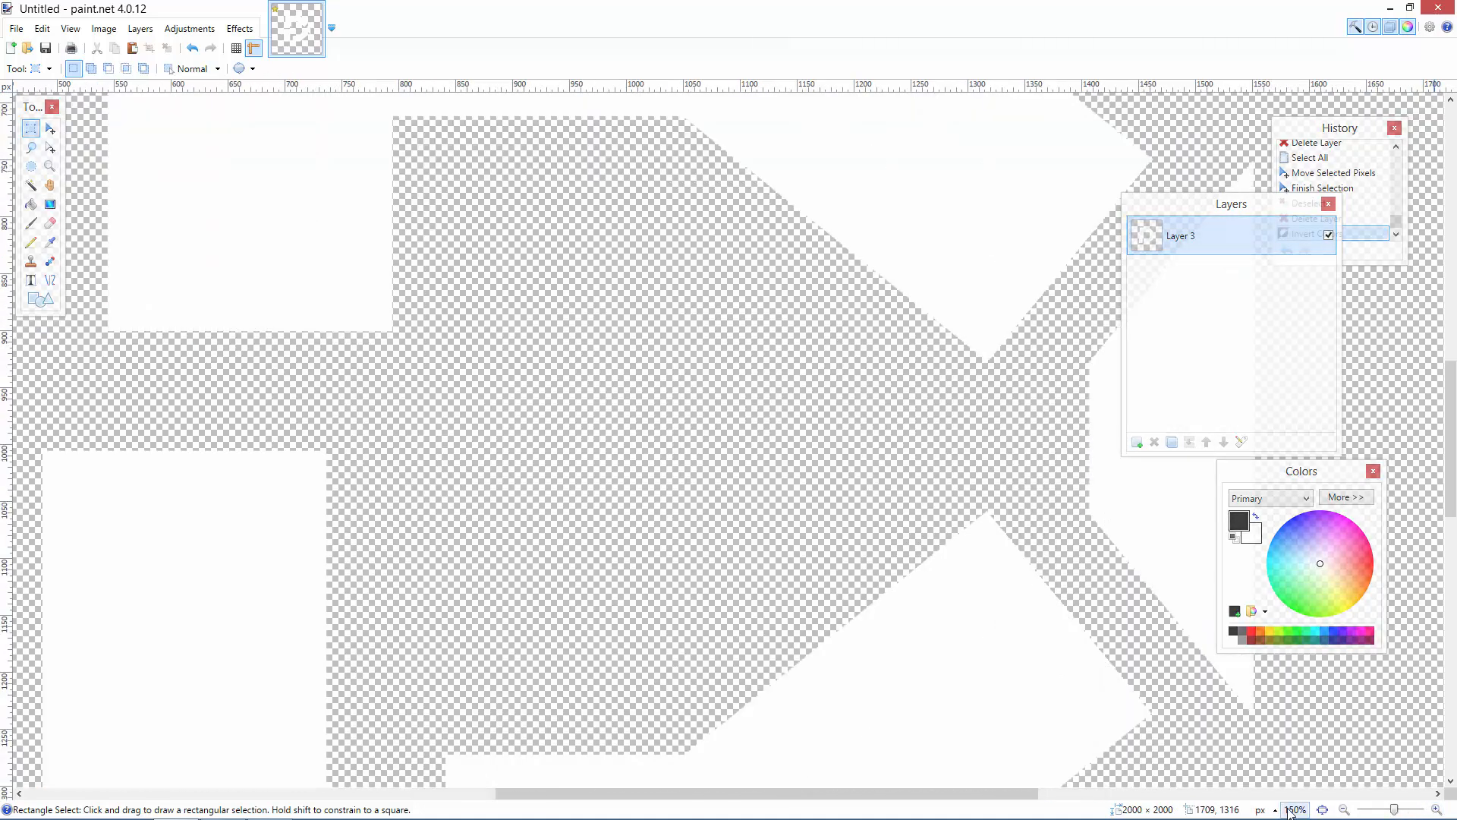
left_click(1344, 809)
left_click(1344, 810)
left_click(1343, 809)
left_click(1344, 809)
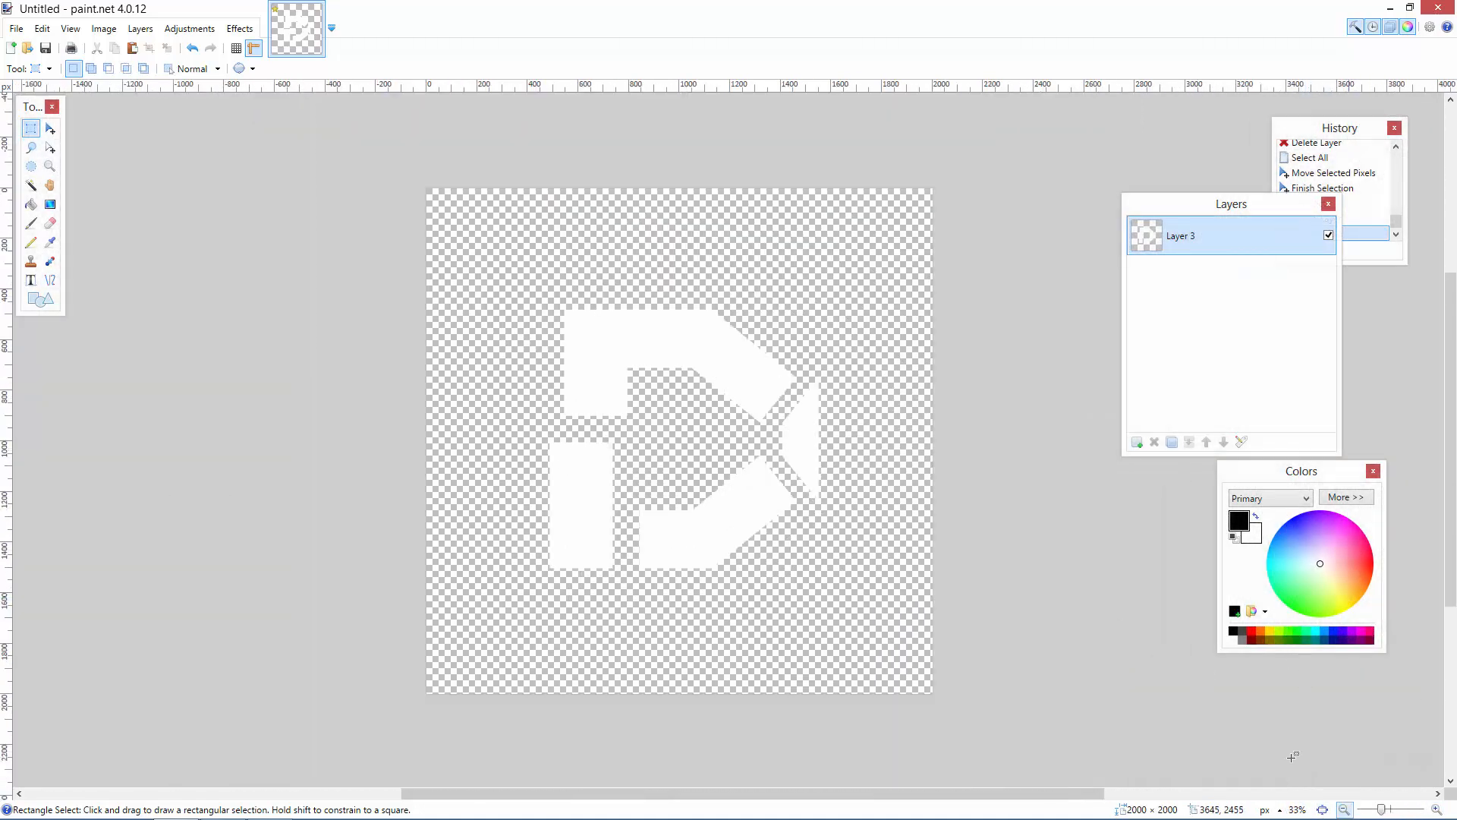
Try a Glow effect on the white logo with radius 20, brightness -100 and contrast -100
left_click(246, 31)
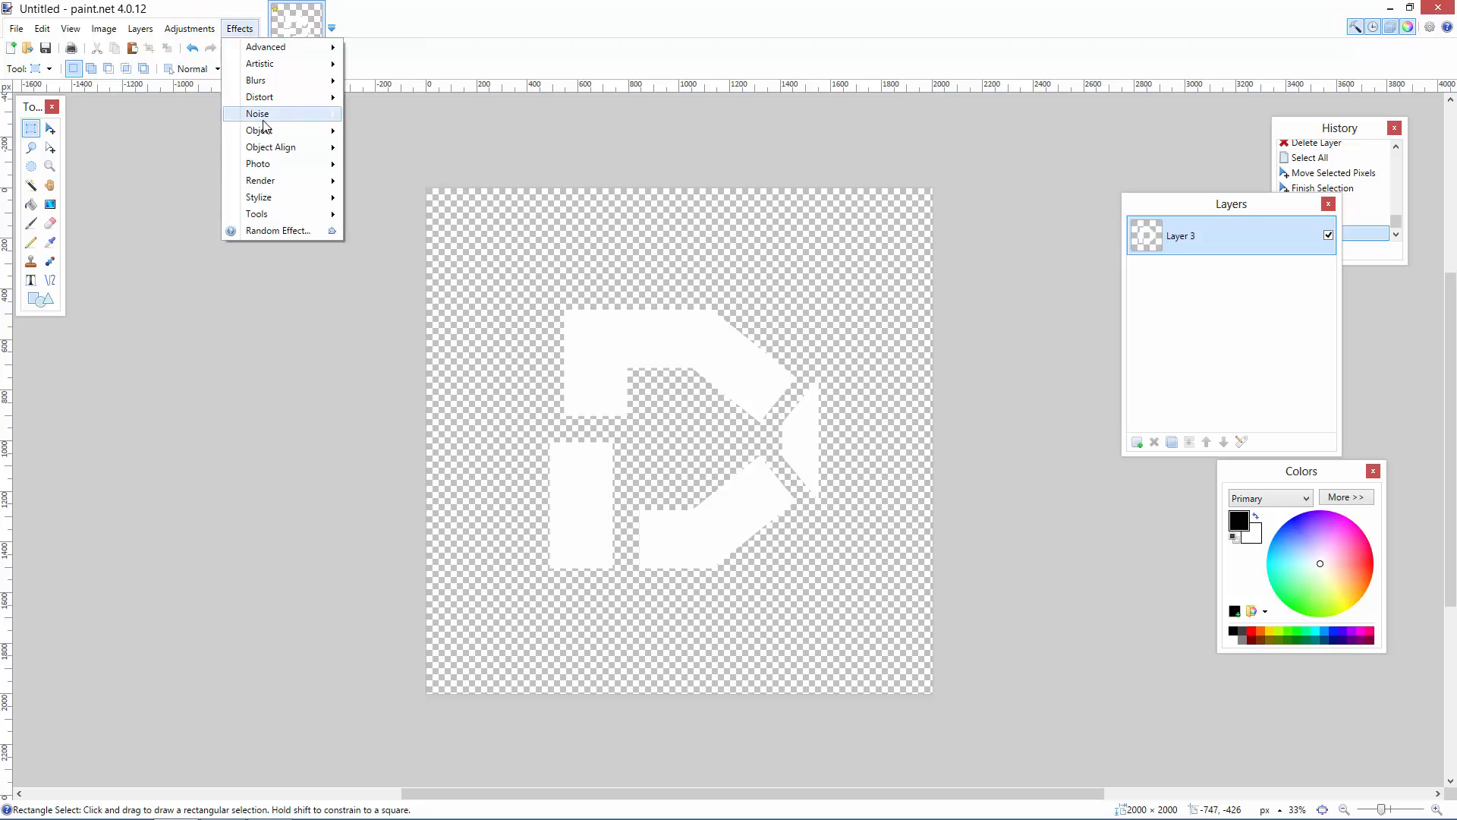
mouse_move(272, 166)
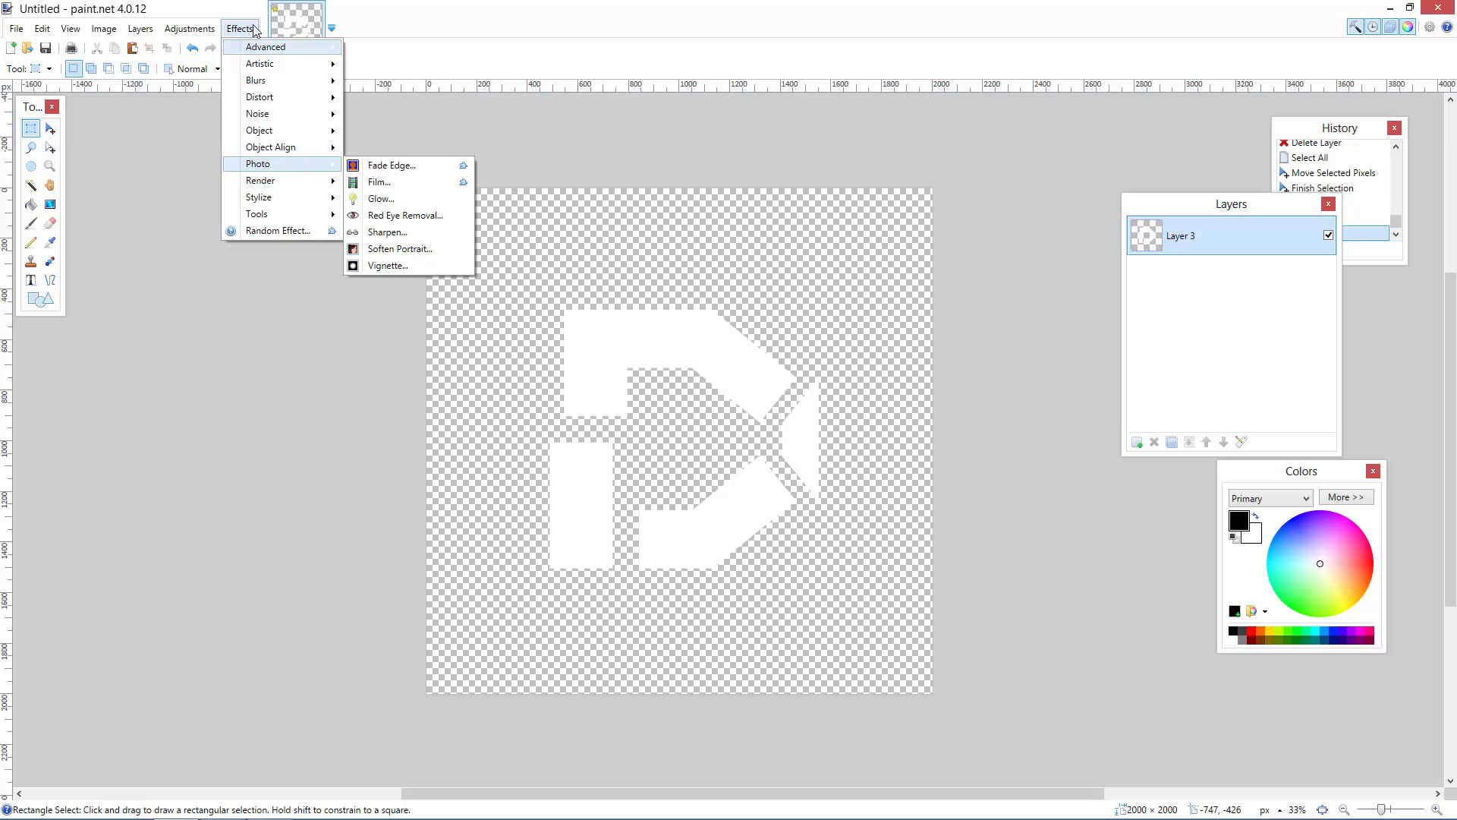
left_click(381, 198)
left_click_drag(652, 373, 771, 375)
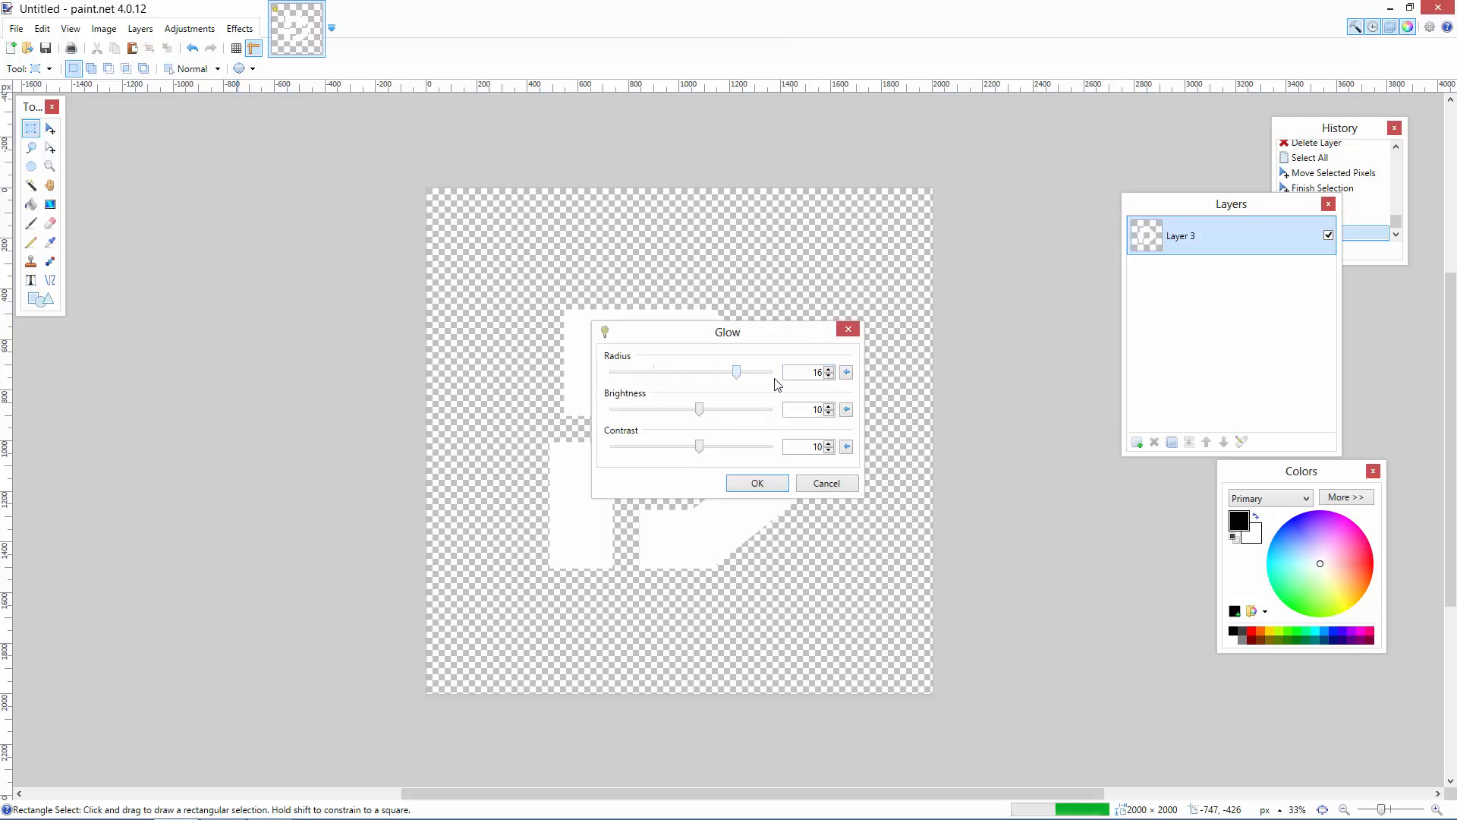
left_click_drag(699, 413, 611, 413)
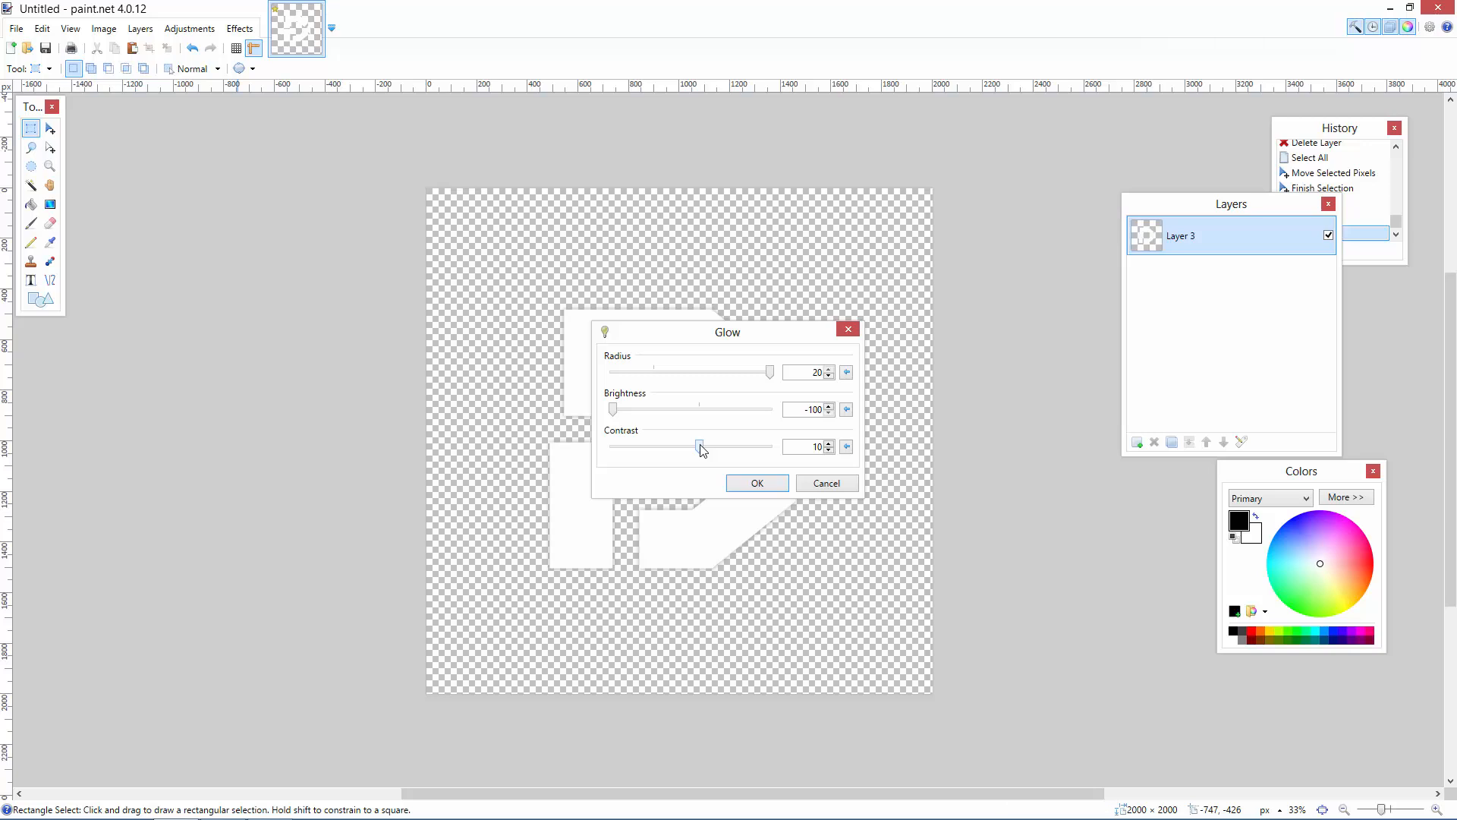
left_click_drag(700, 449, 540, 440)
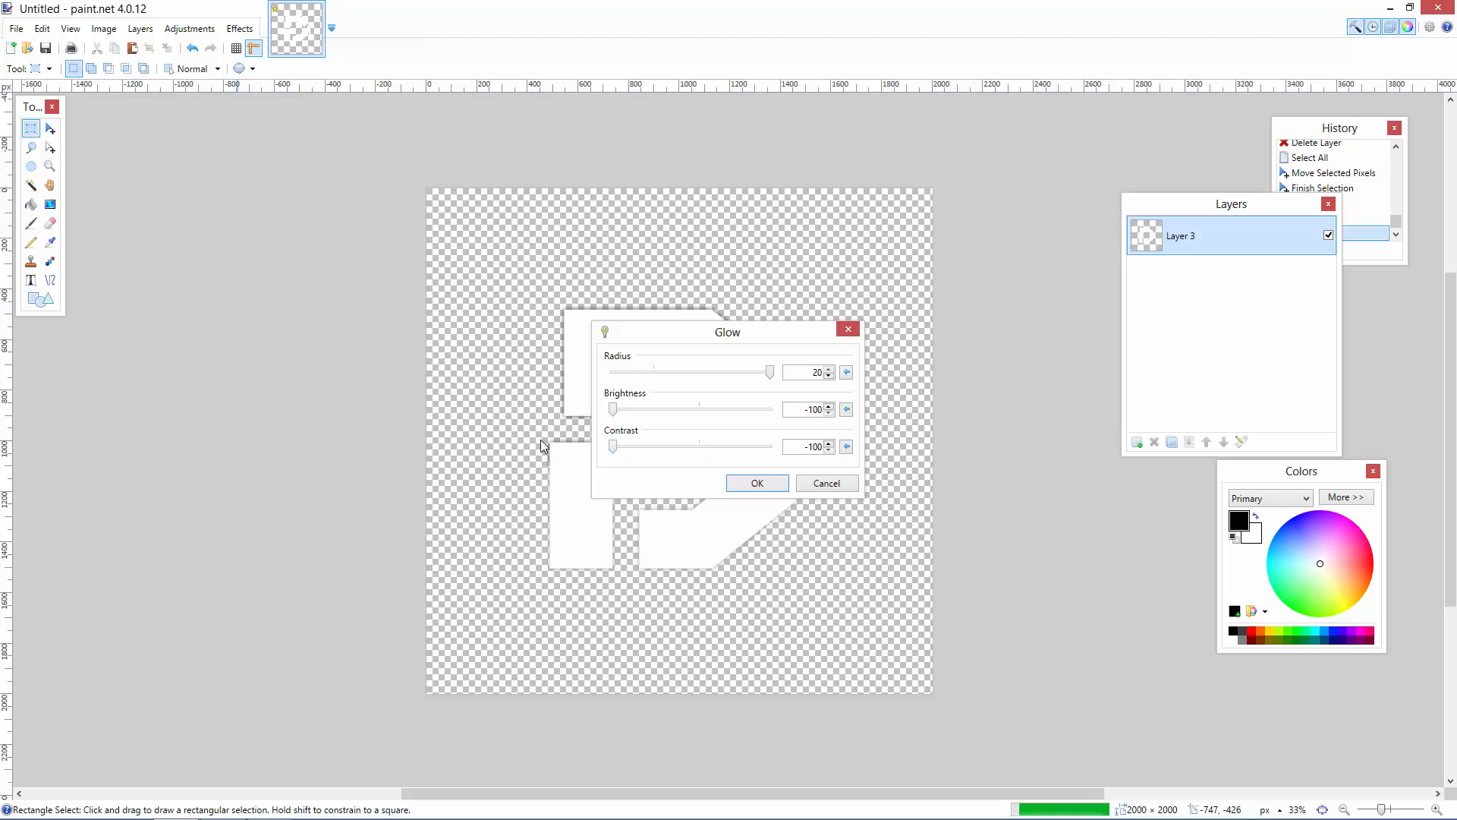
left_click_drag(761, 327, 914, 170)
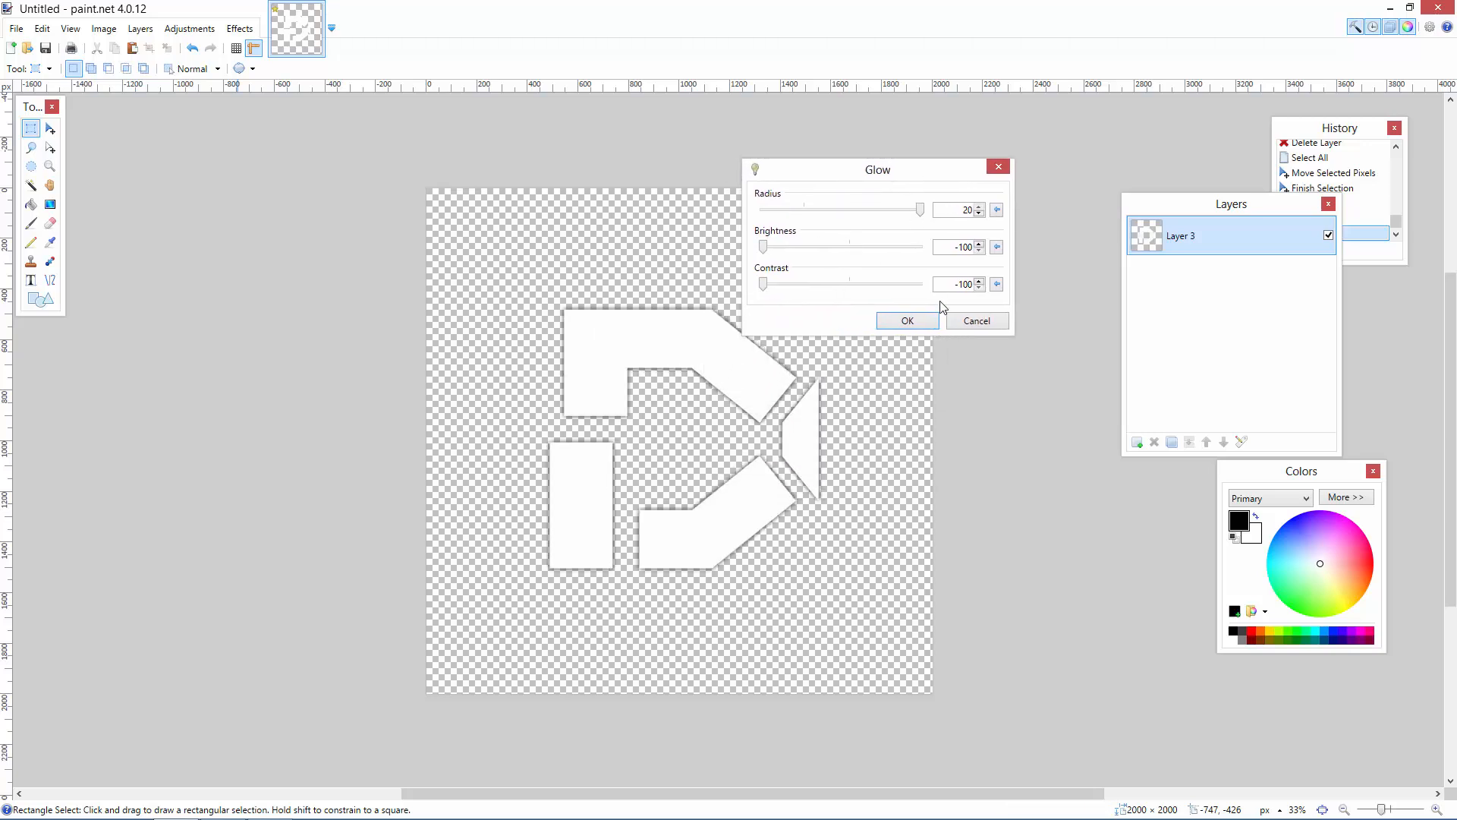
left_click(908, 320)
Try repeating the Glow effect on the logo, and undo all the glow passes
left_click(239, 29)
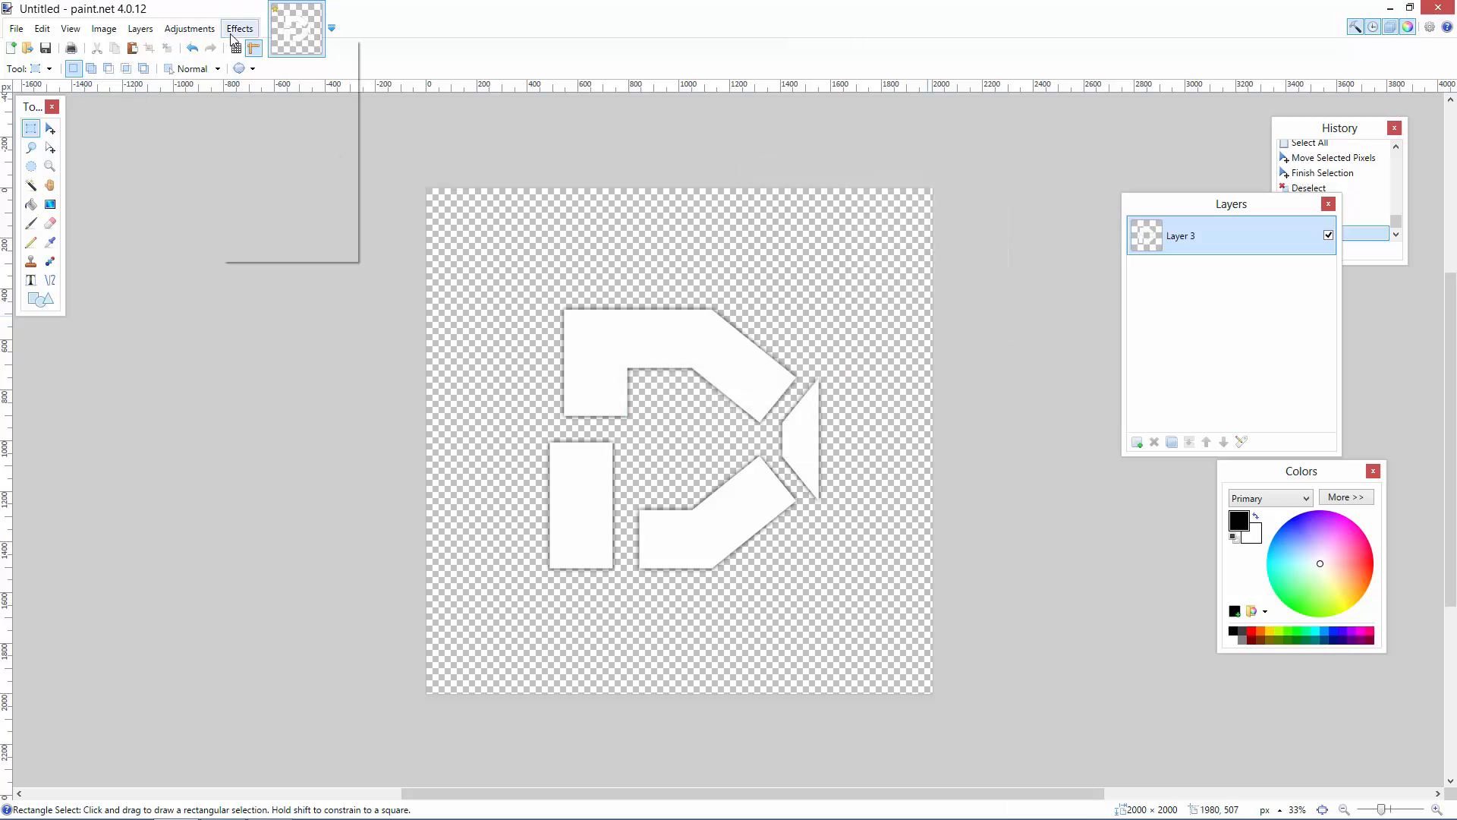
left_click(239, 30)
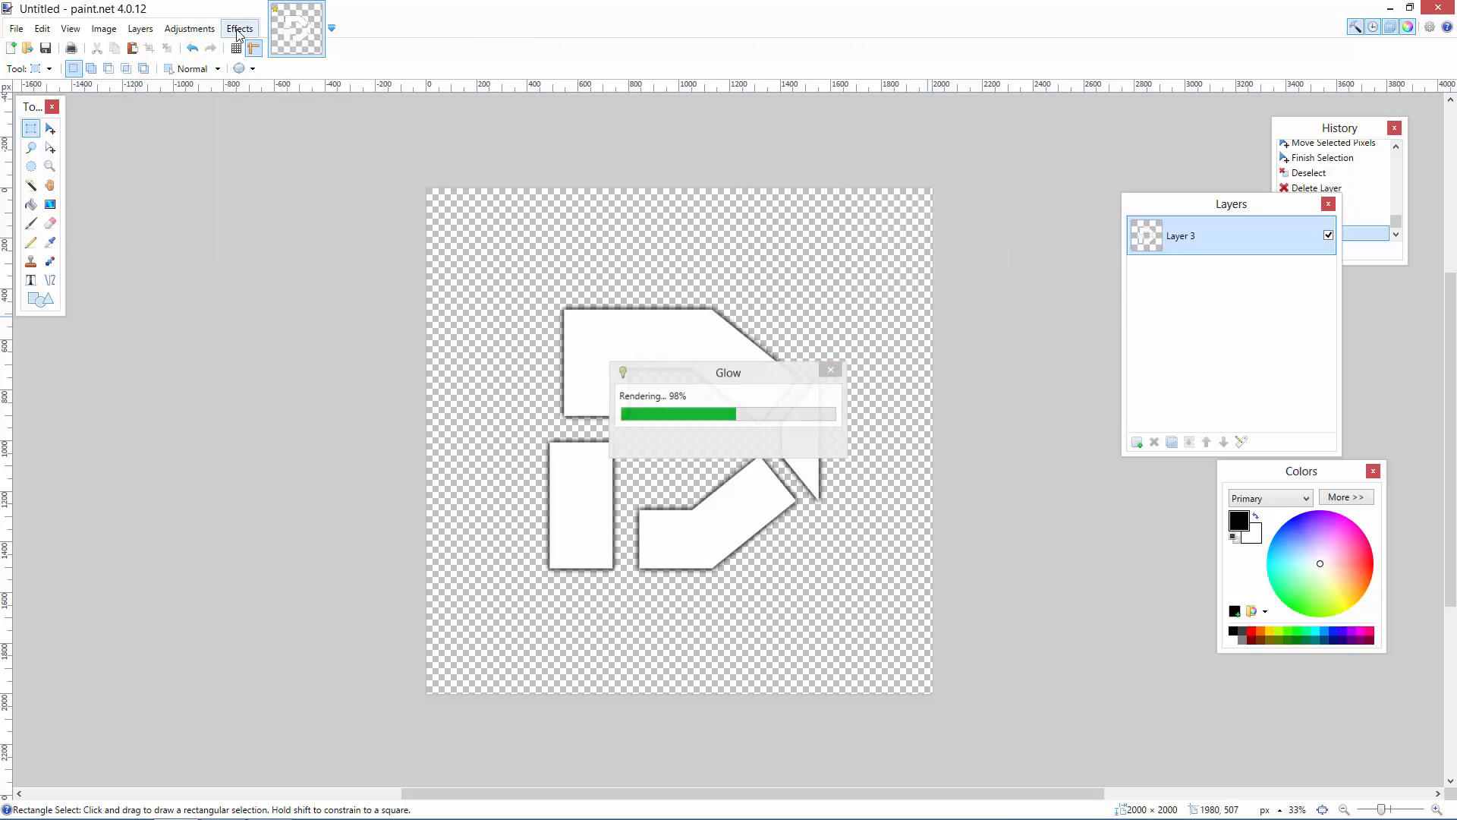
left_click(237, 31)
left_click(249, 43)
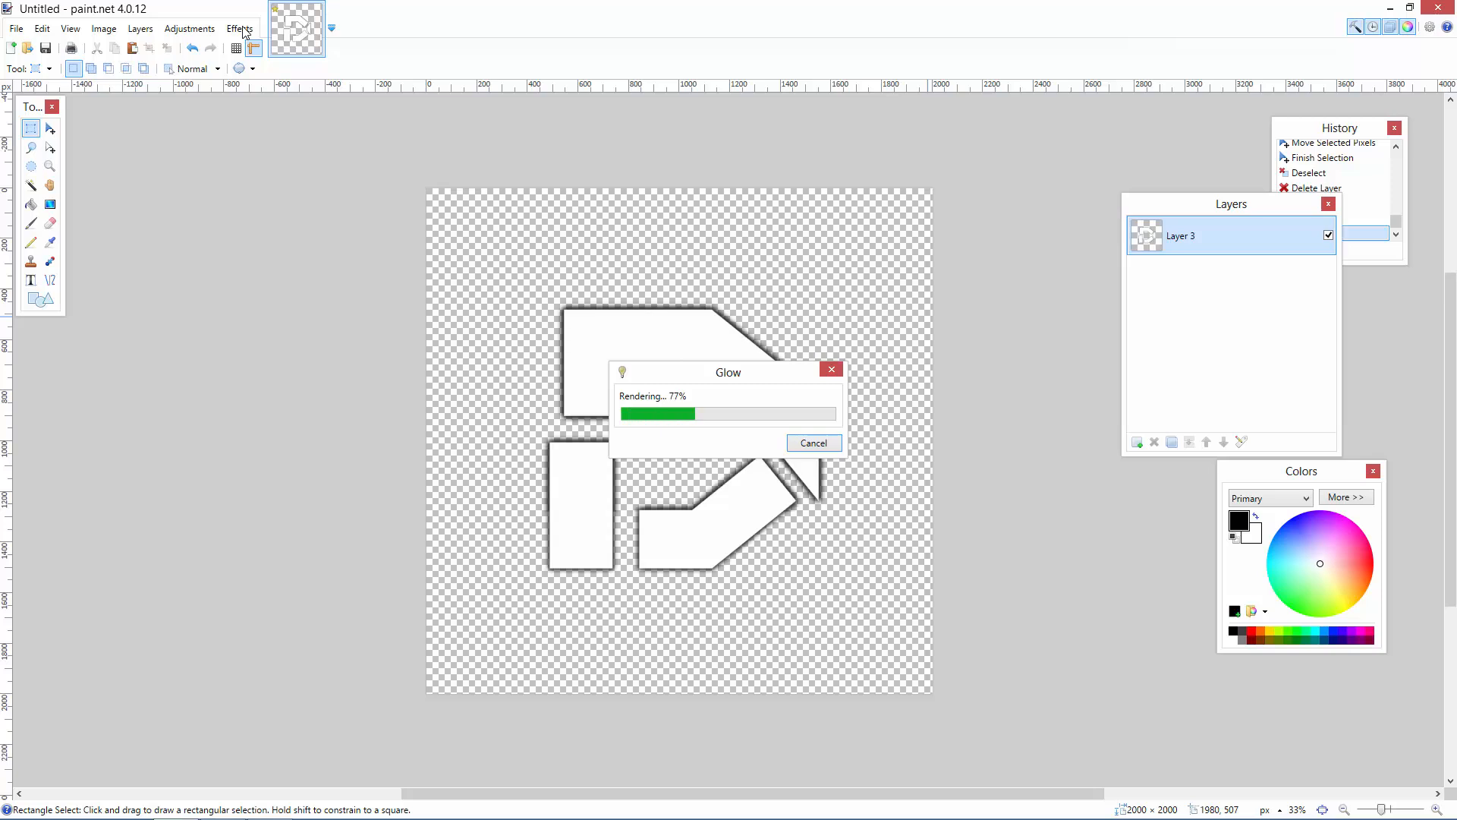
left_click(194, 49)
Apply a black Drop Shadow to the logo with zero offset, widening radius 5 and blur radius 24, and repeat the effect once
left_click(239, 29)
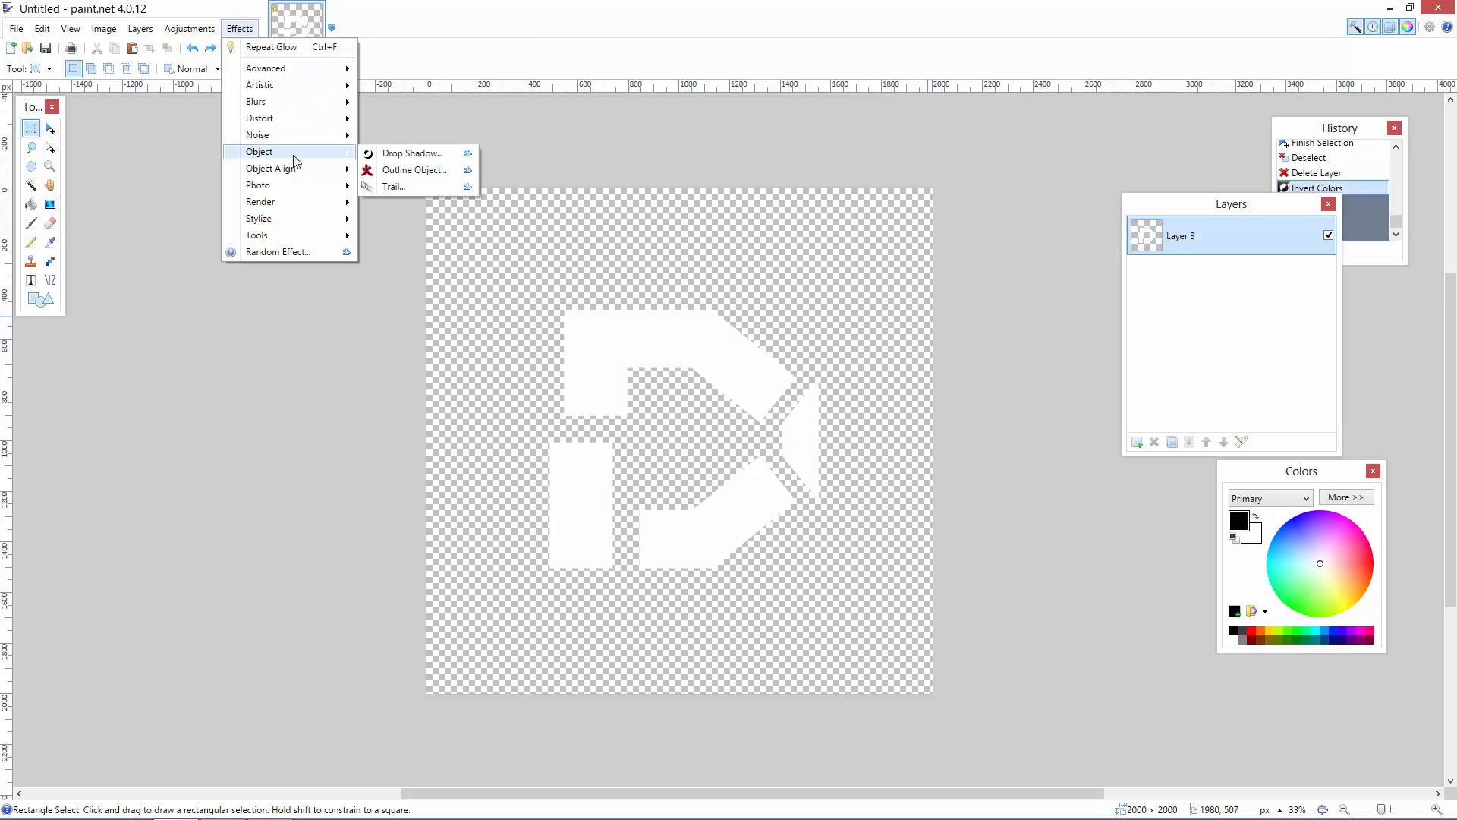
left_click(406, 154)
left_click_drag(809, 242, 1000, 168)
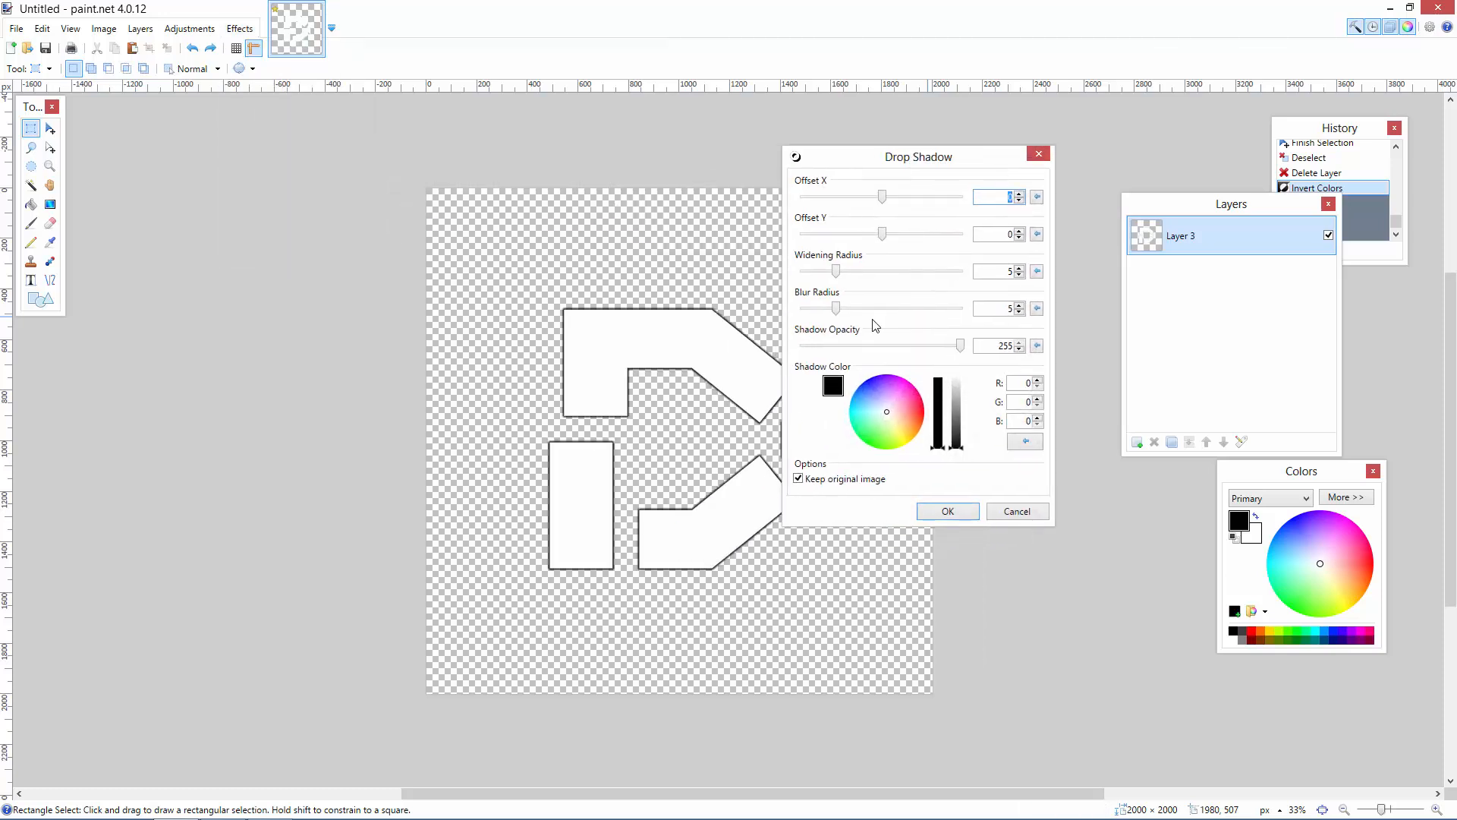
left_click_drag(840, 315, 963, 313)
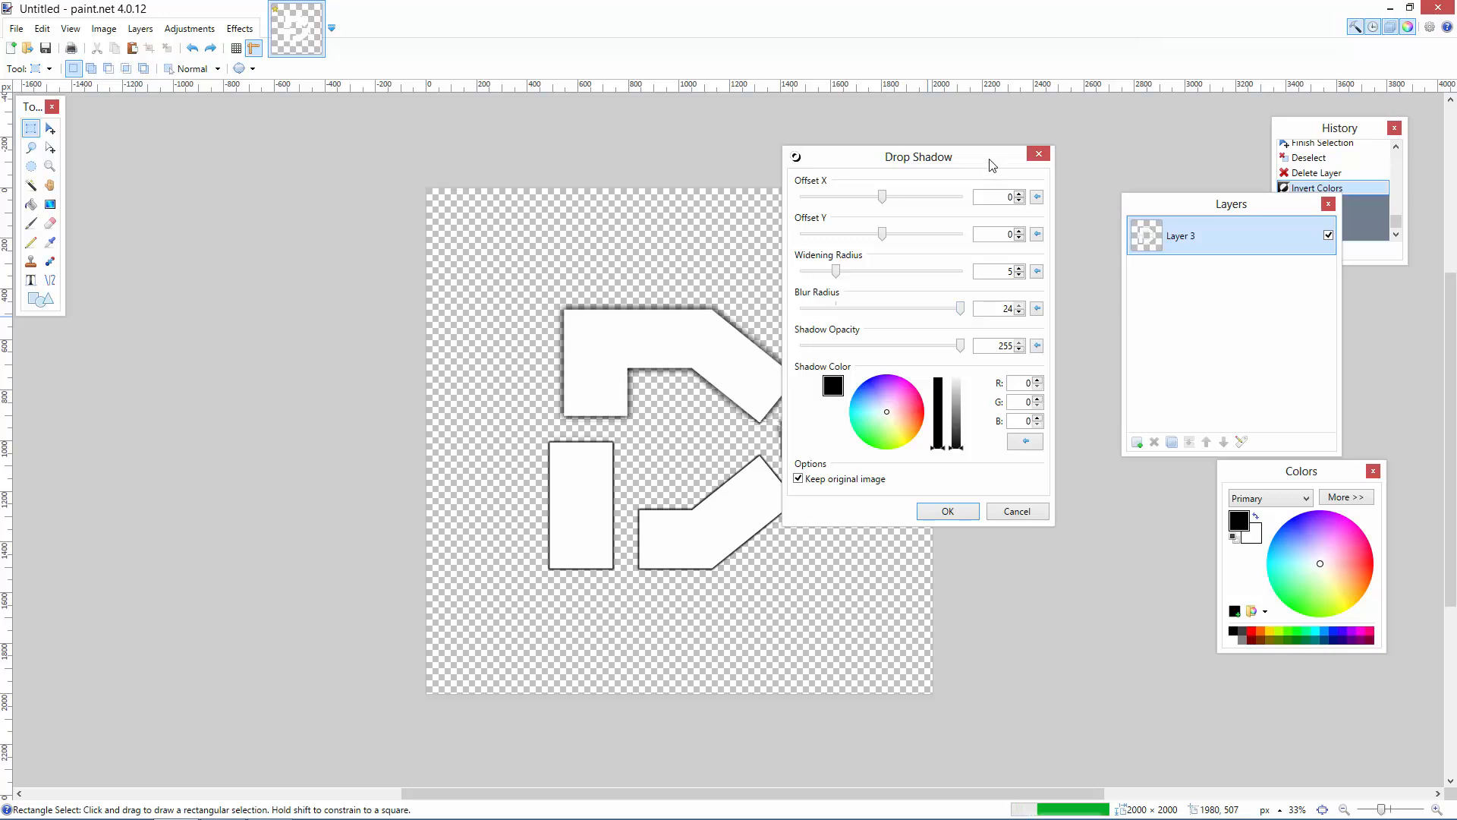
left_click_drag(999, 160, 1058, 134)
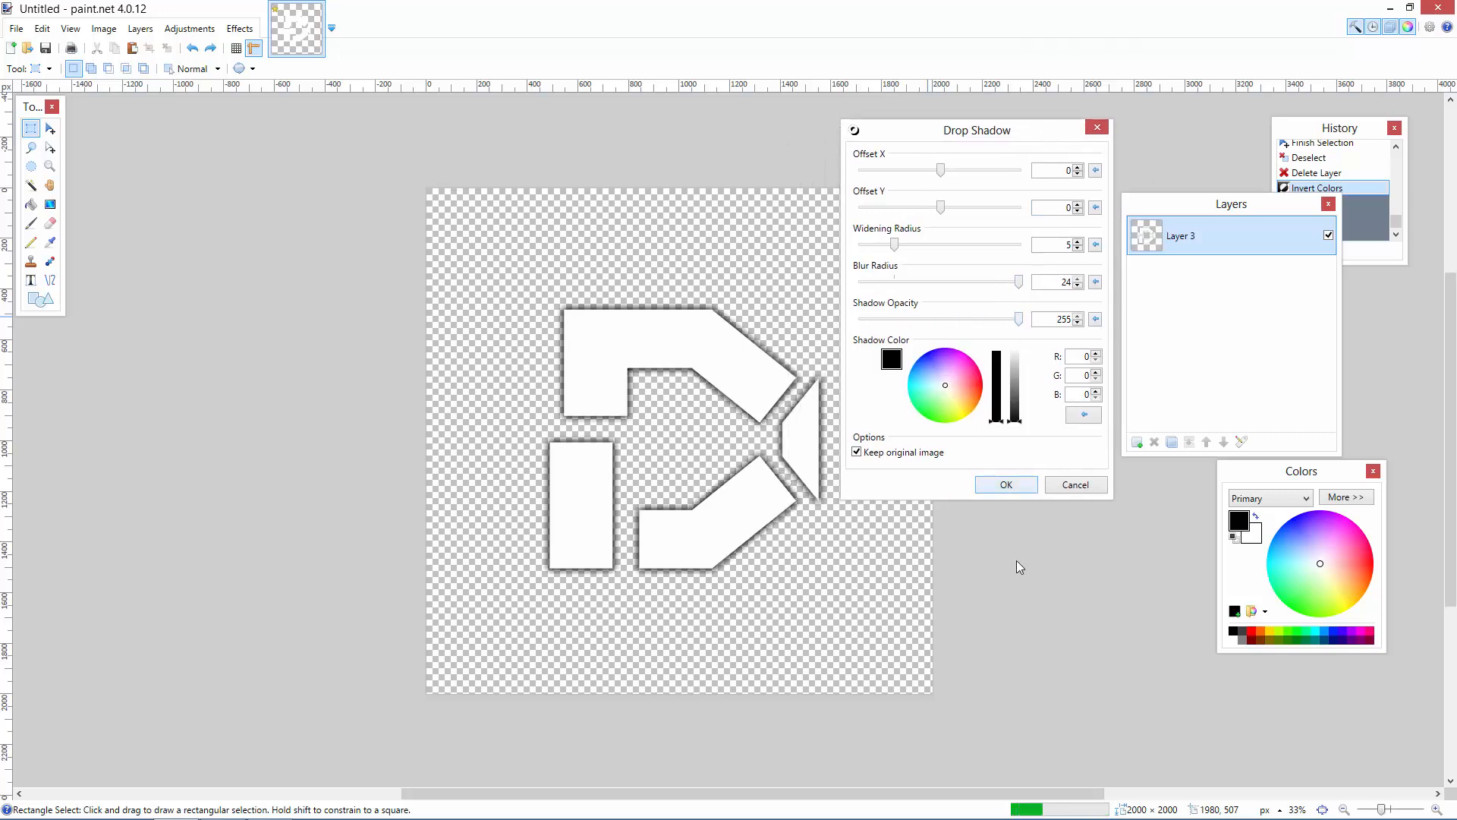
left_click(1007, 485)
left_click(239, 28)
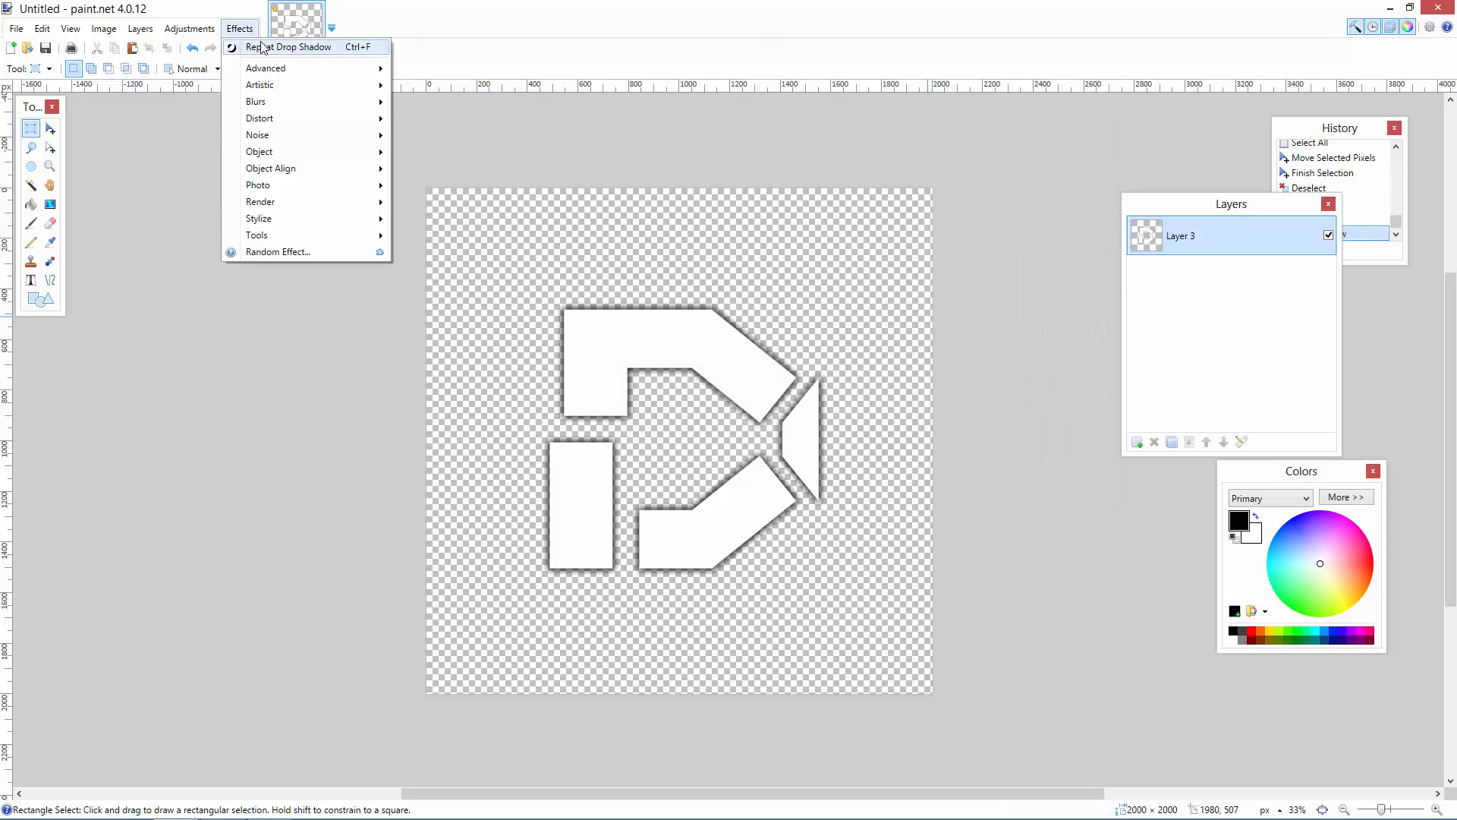
left_click(266, 50)
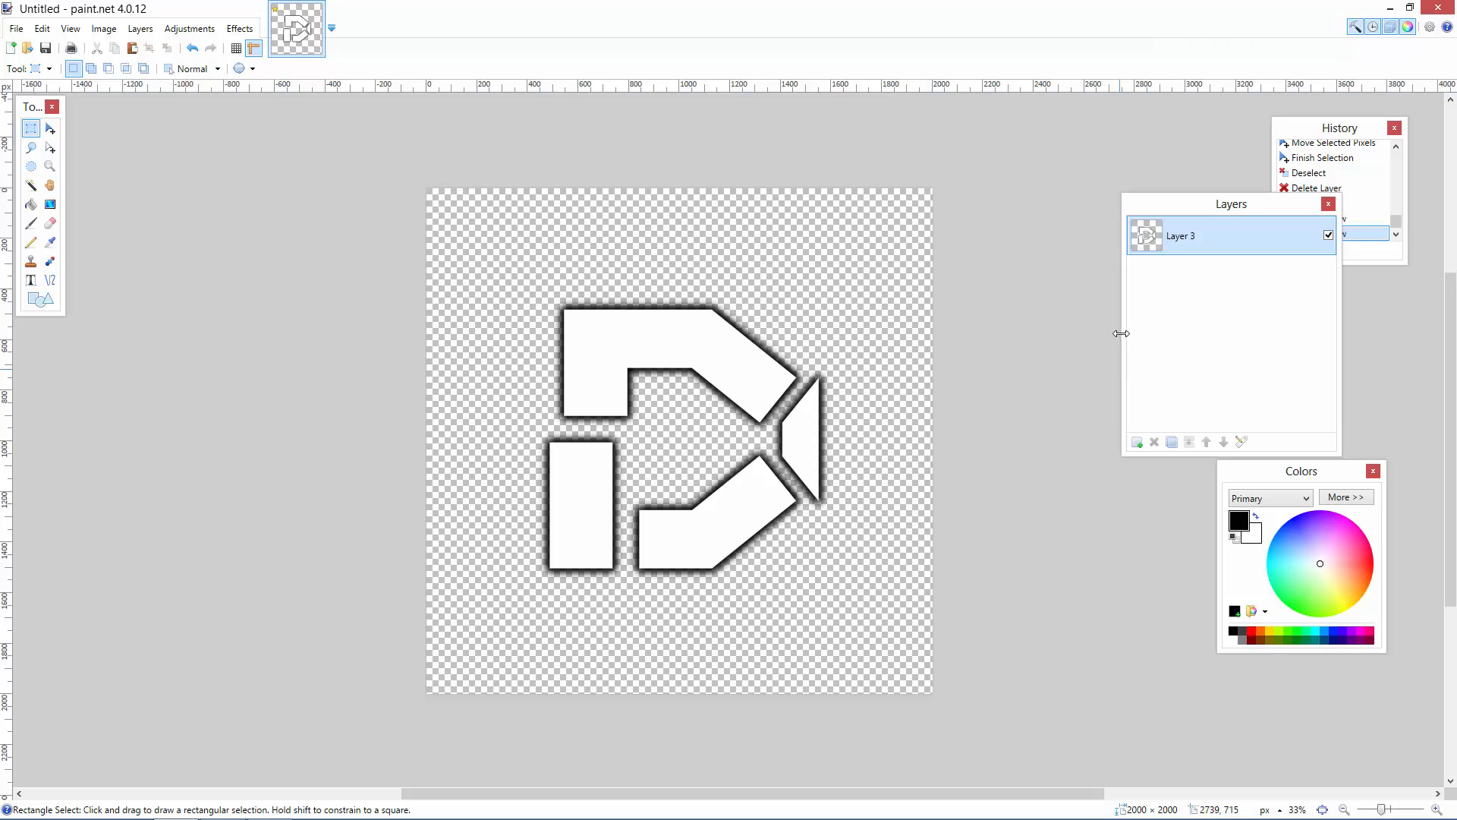
Add a new layer beneath the logo and fill it with a vertical linear gradient from red down to black
left_click(1136, 442)
left_click_drag(1182, 236, 1186, 287)
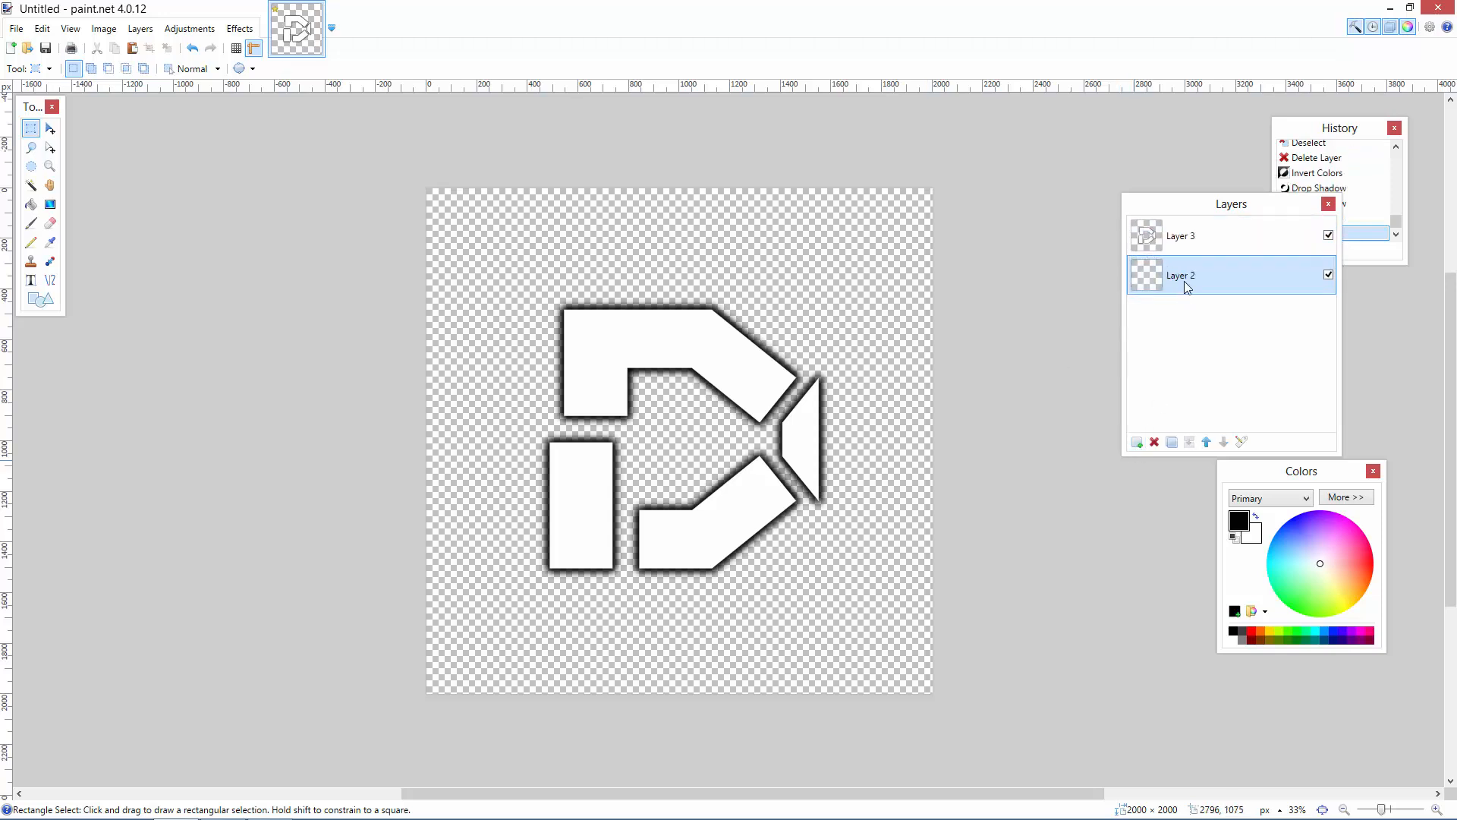
left_click(1252, 632)
left_click(1255, 540)
left_click(1235, 632)
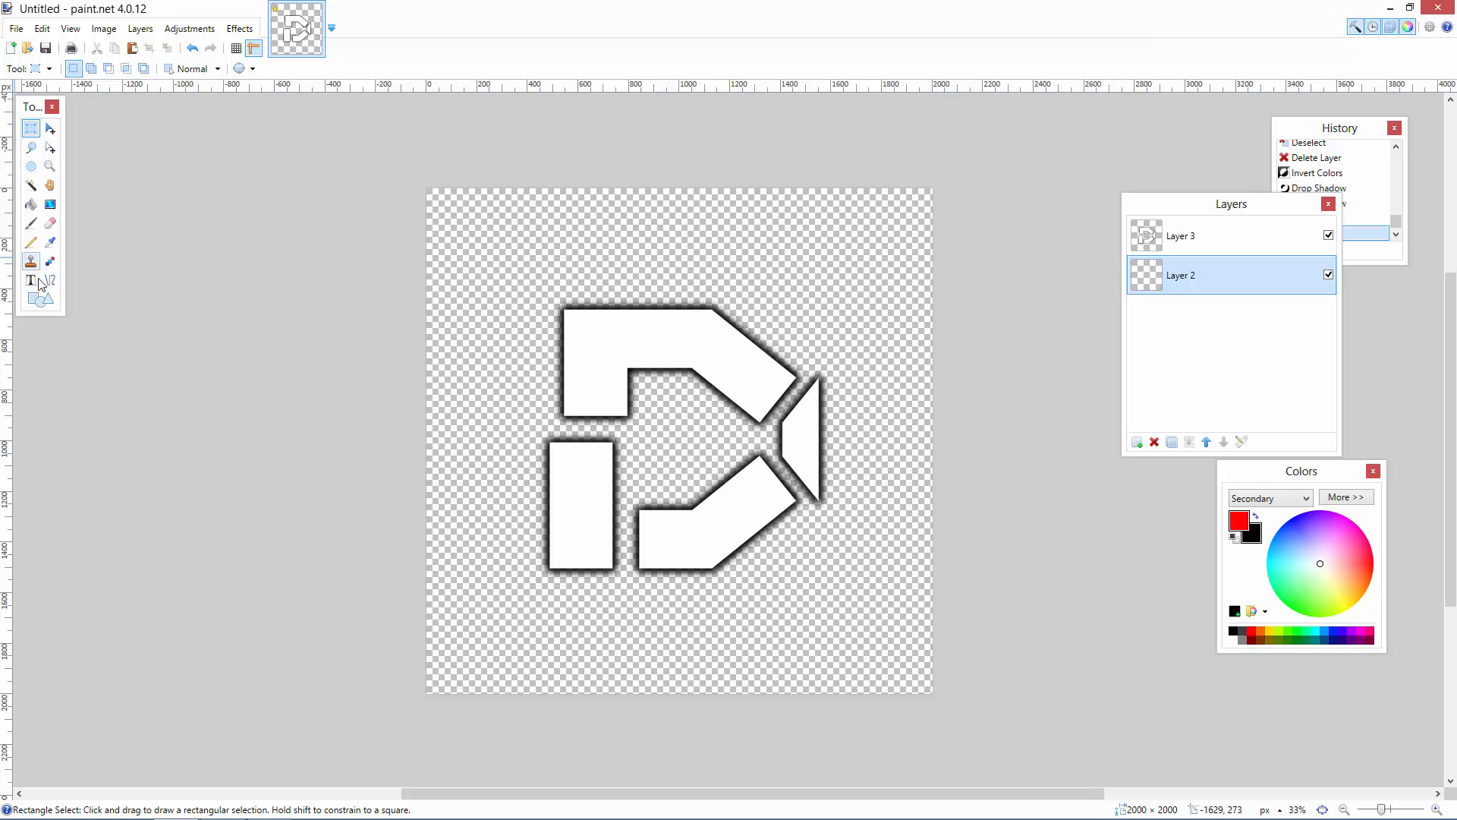
left_click(51, 206)
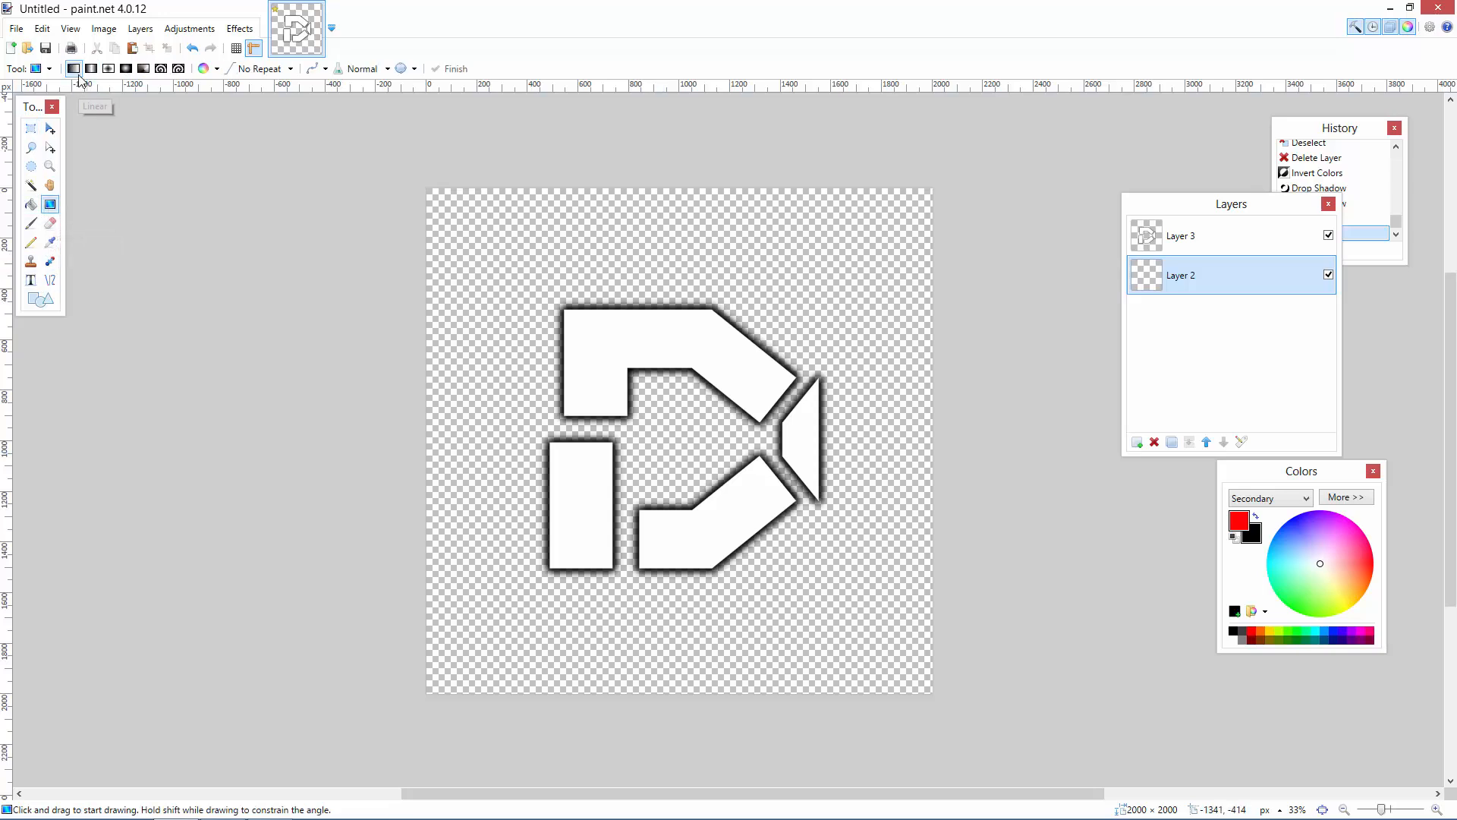
left_click_drag(676, 163, 654, 594)
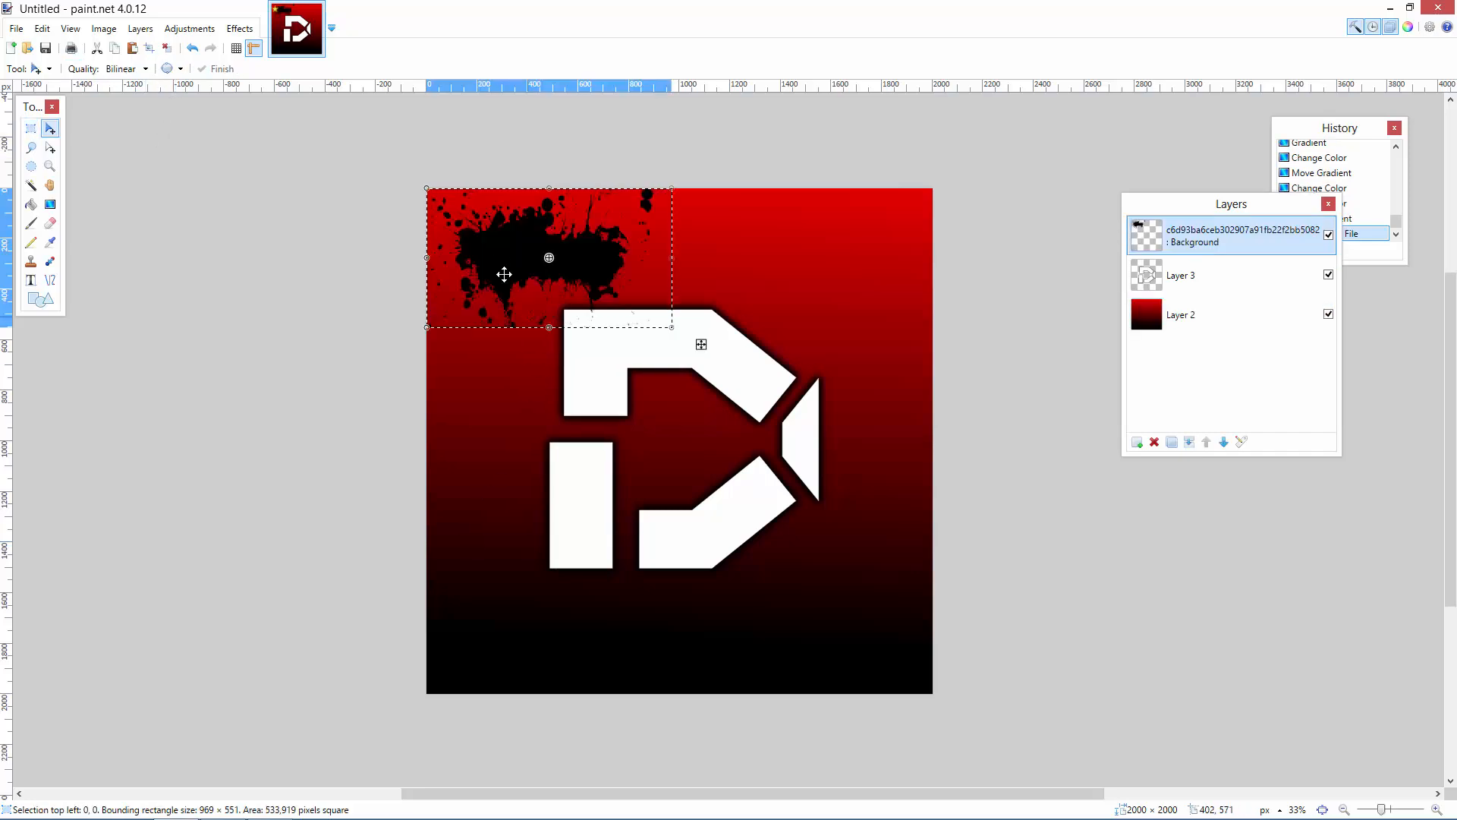
Enlarge the black splatter to about 1038 × 623 pixels over the D's upper part and put its layer beneath Layer 3
left_click_drag(494, 258, 579, 348)
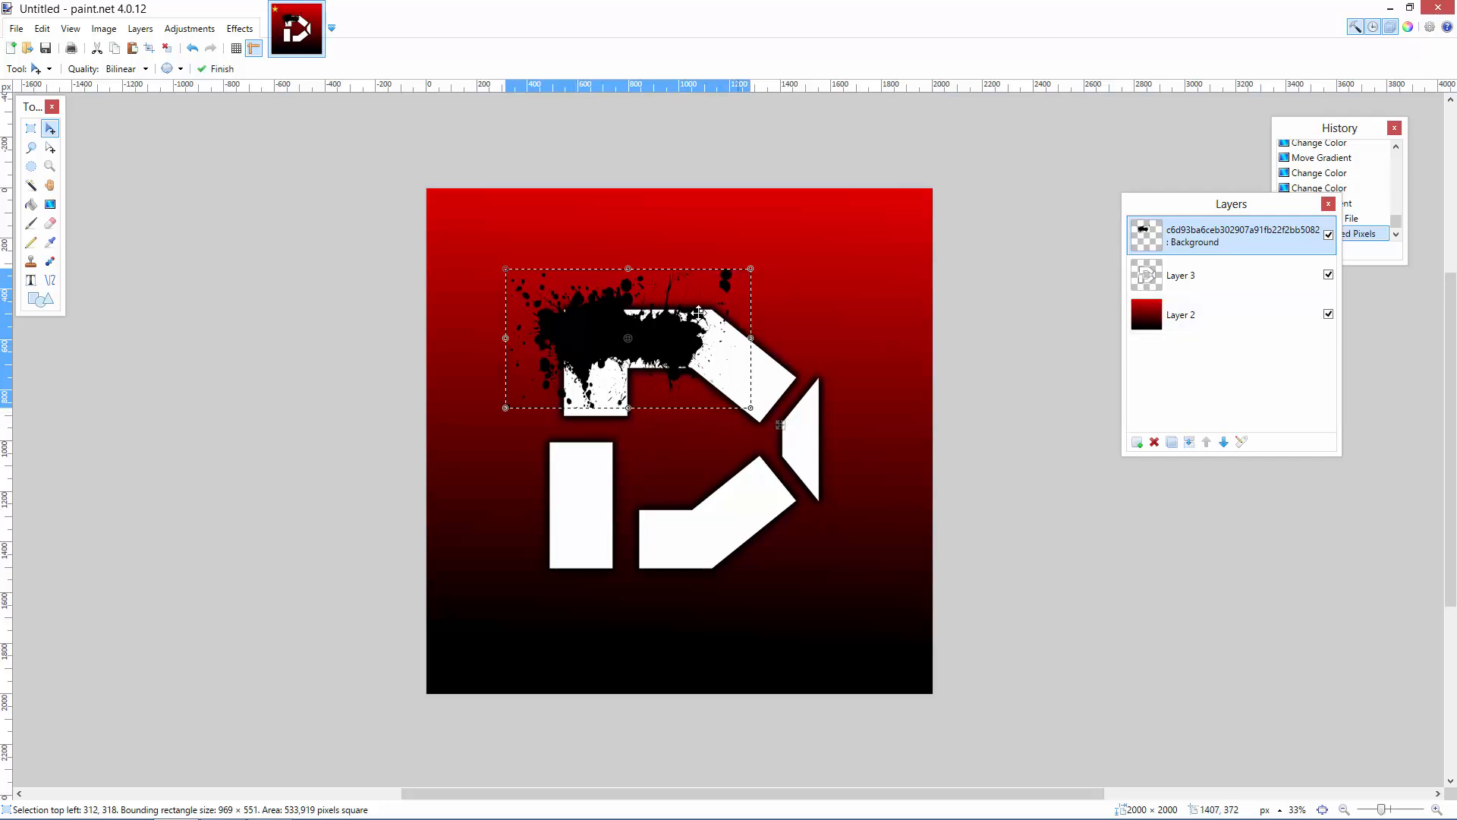
left_click_drag(749, 409, 767, 427)
left_click_drag(708, 367, 706, 362)
left_click_drag(1245, 228, 1242, 273)
Set the opacity of the splatter layer beneath the logo to 54
double_click(1205, 275)
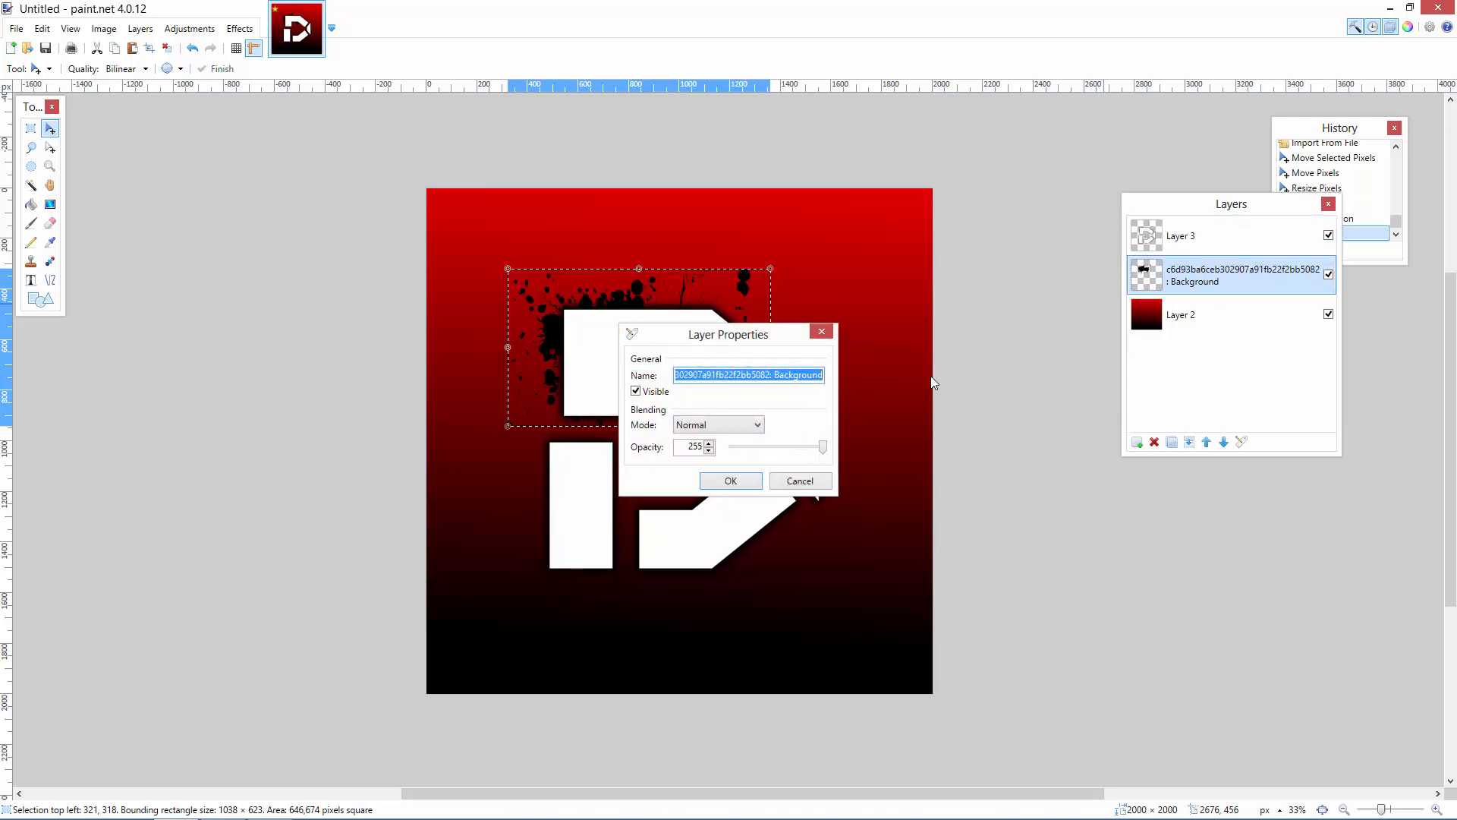
left_click_drag(755, 346, 990, 193)
left_click_drag(1056, 298, 992, 299)
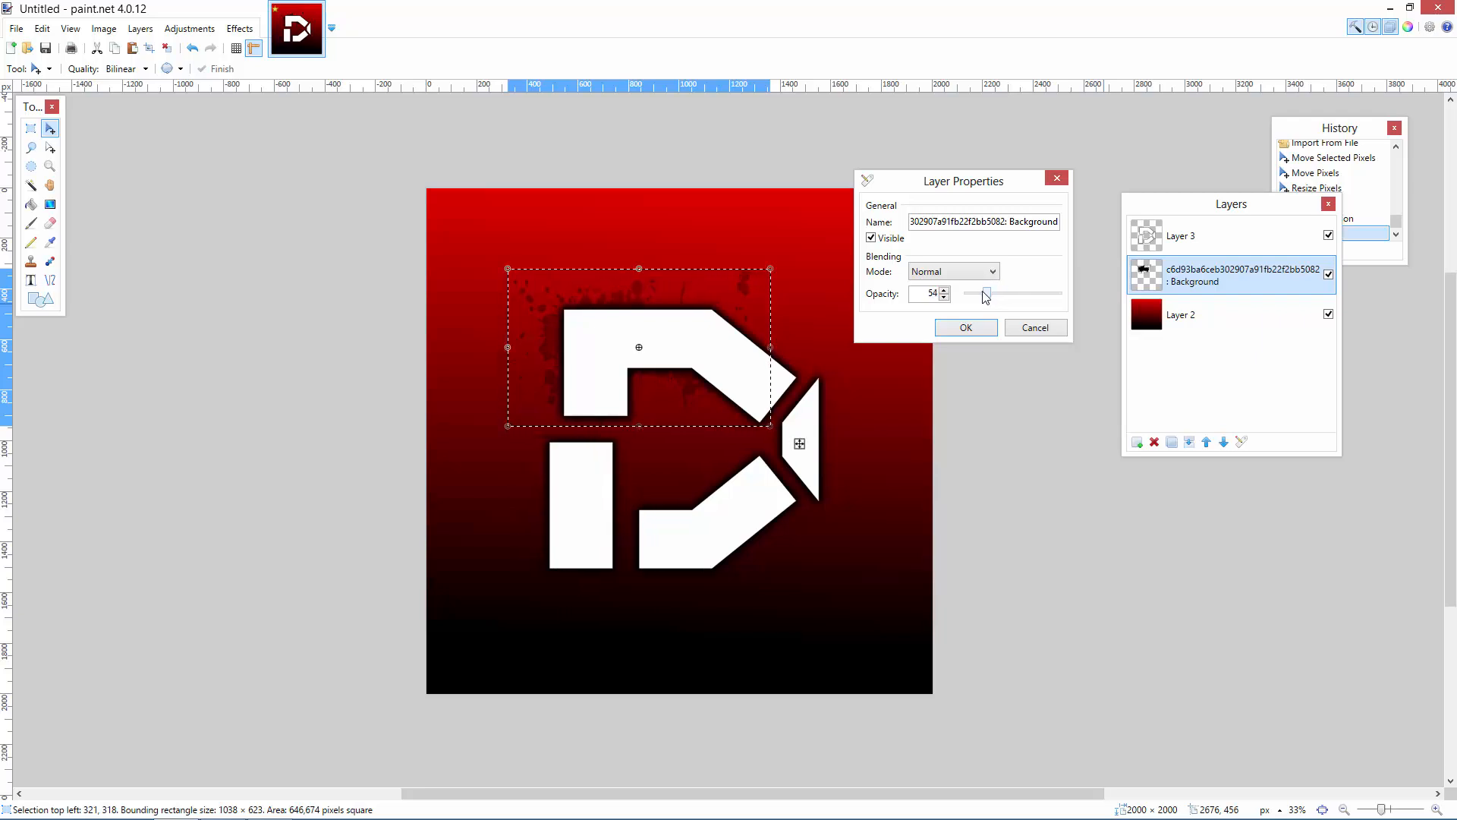
left_click(980, 328)
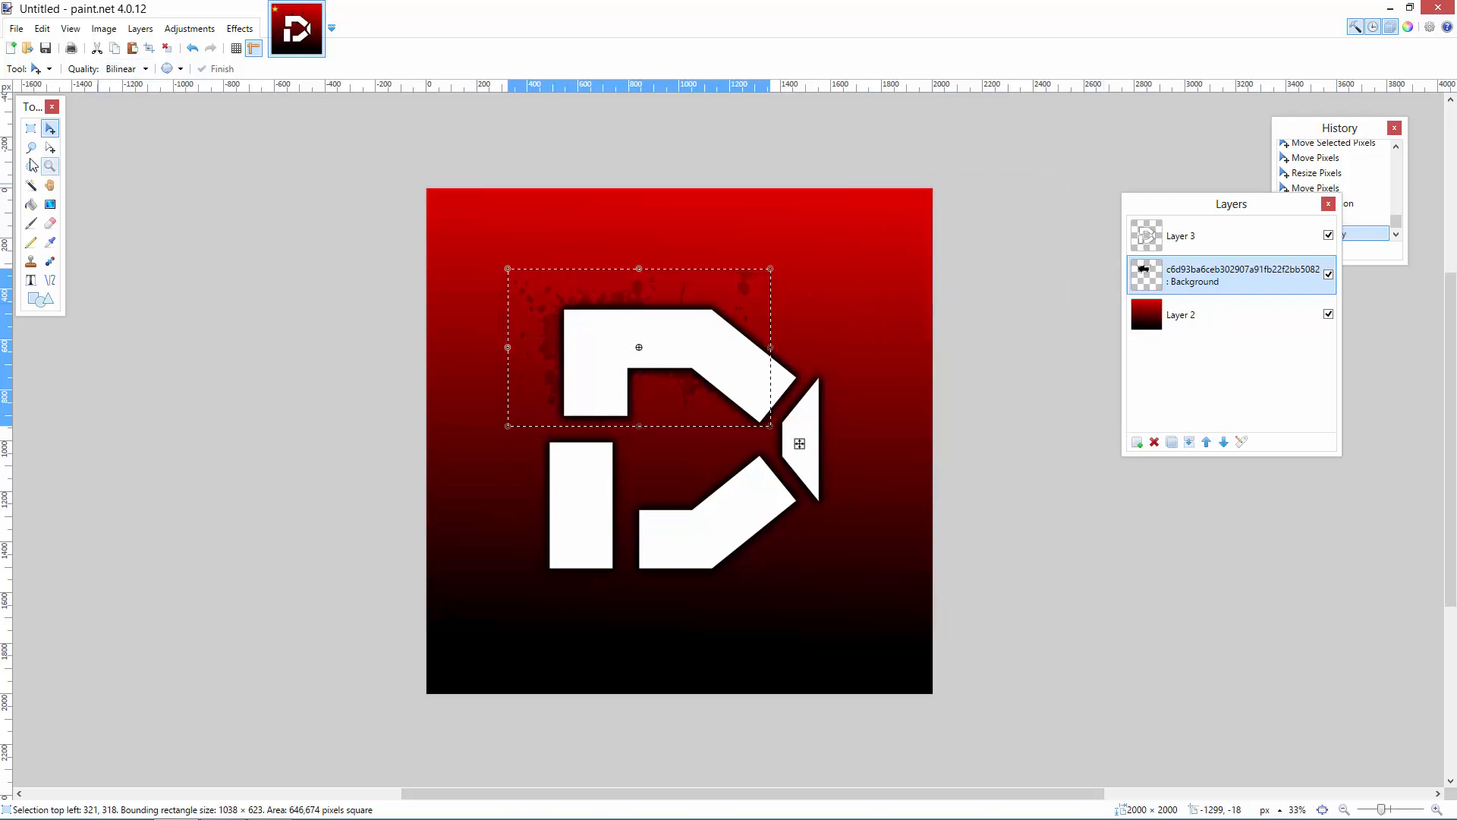
Duplicate the splatter layer, rotate the copy about 84°, place it partly beyond the canvas's right edge beside the trapezoid, and deselect
left_click(1172, 443)
left_click_drag(727, 284, 895, 228)
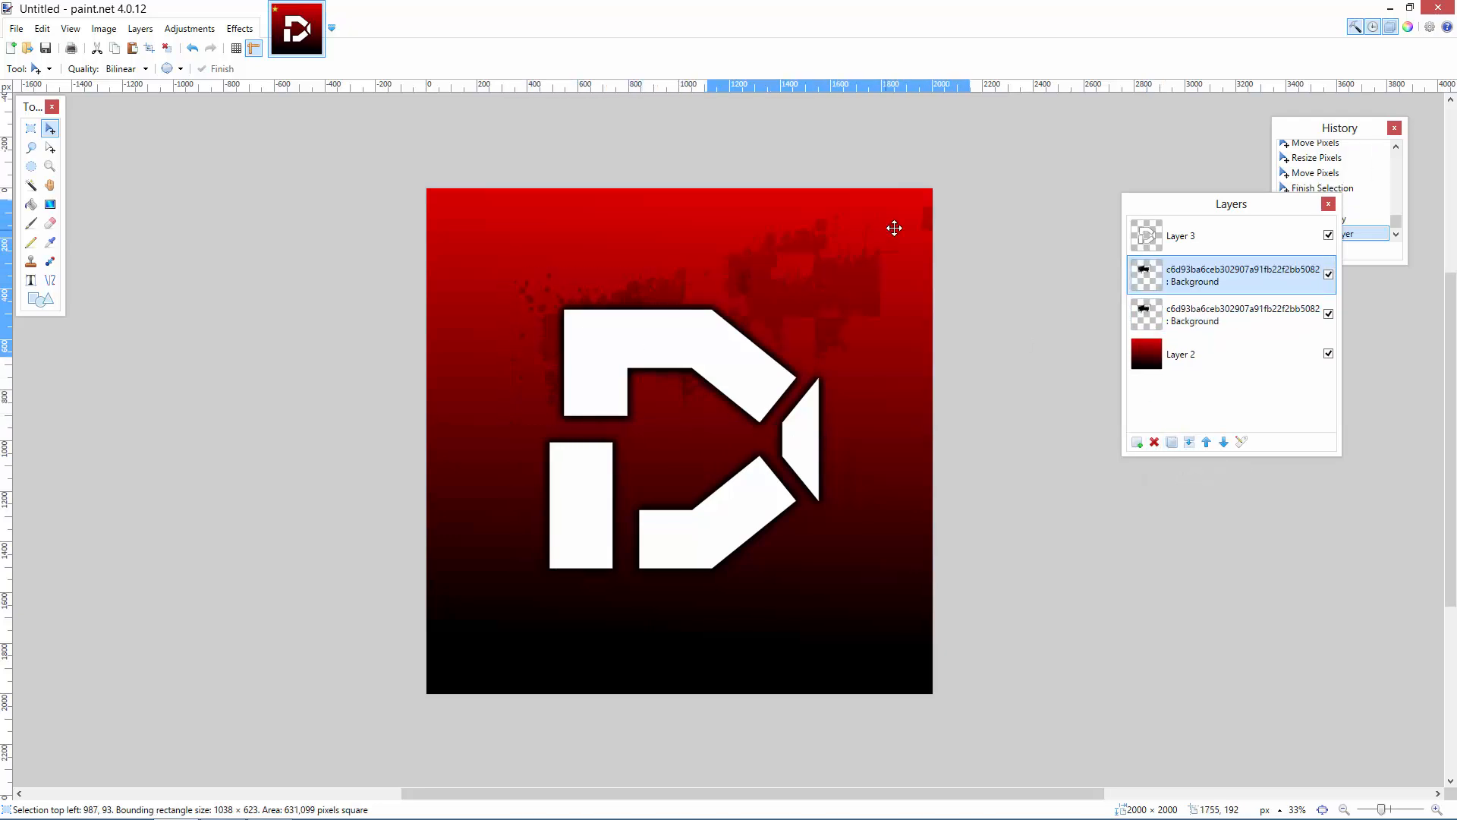
left_click_drag(989, 179, 1049, 292)
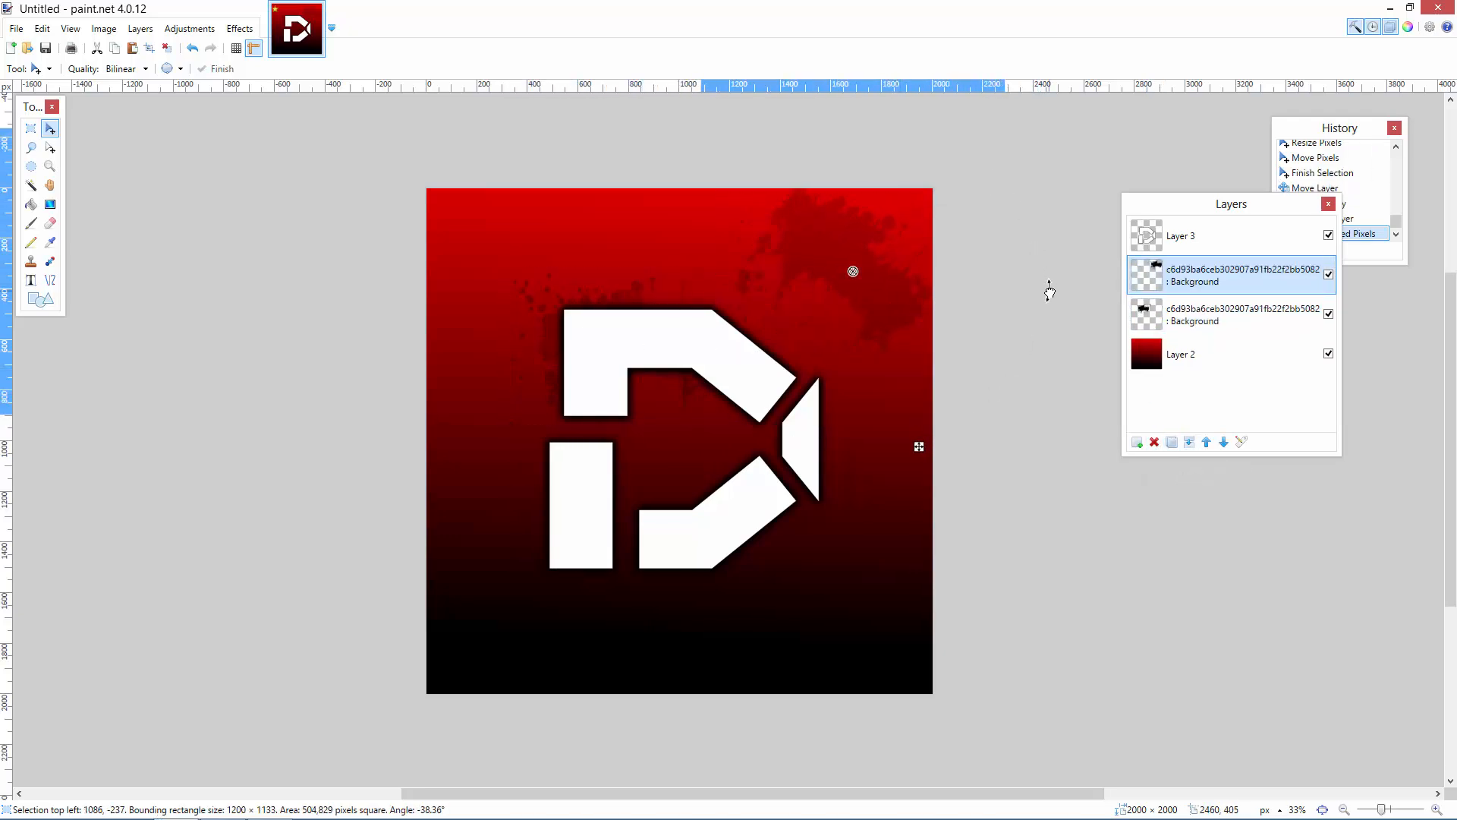
left_click_drag(1002, 202, 926, 195)
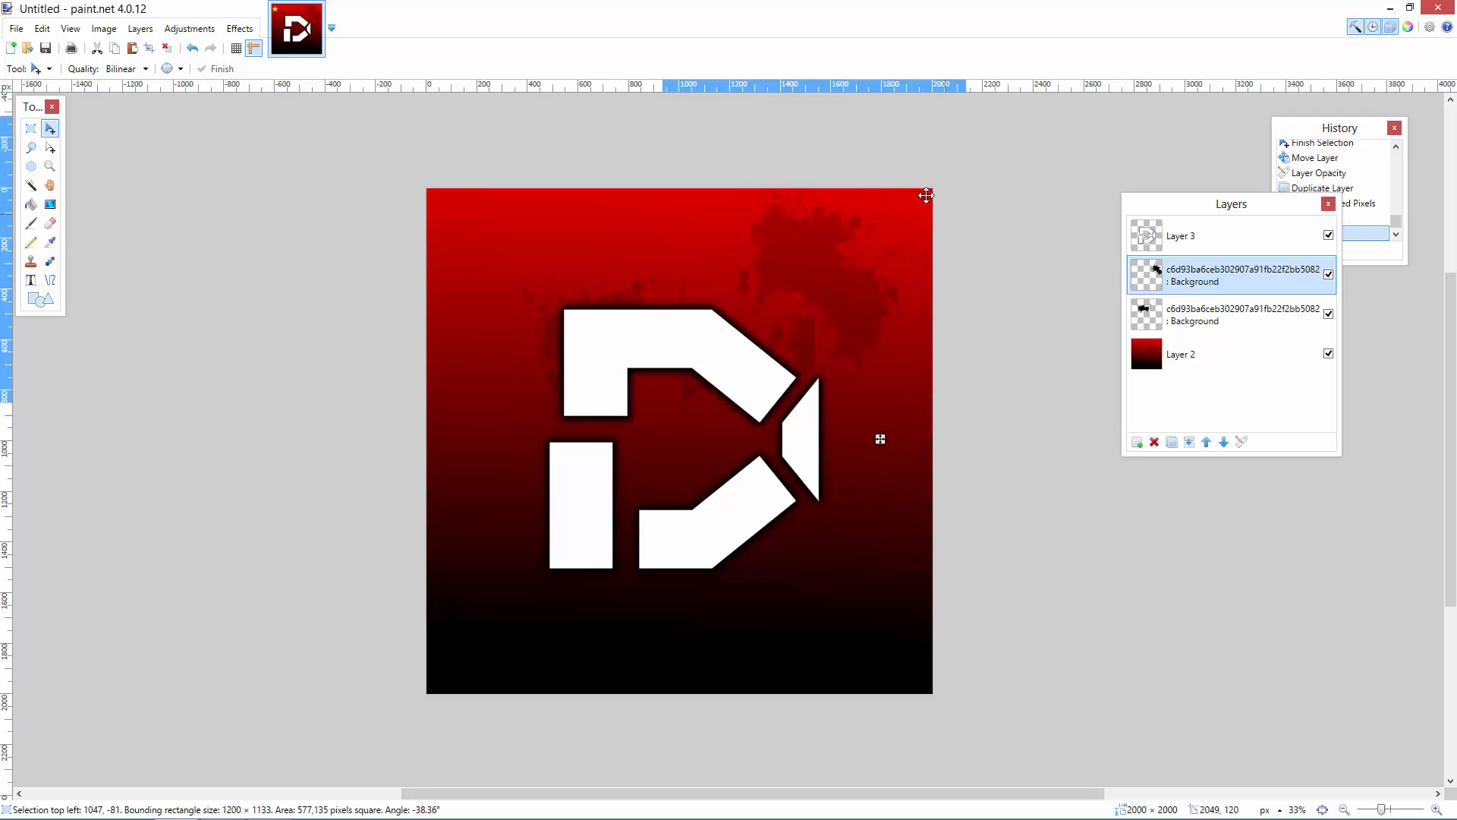
left_click_drag(982, 292, 653, 104)
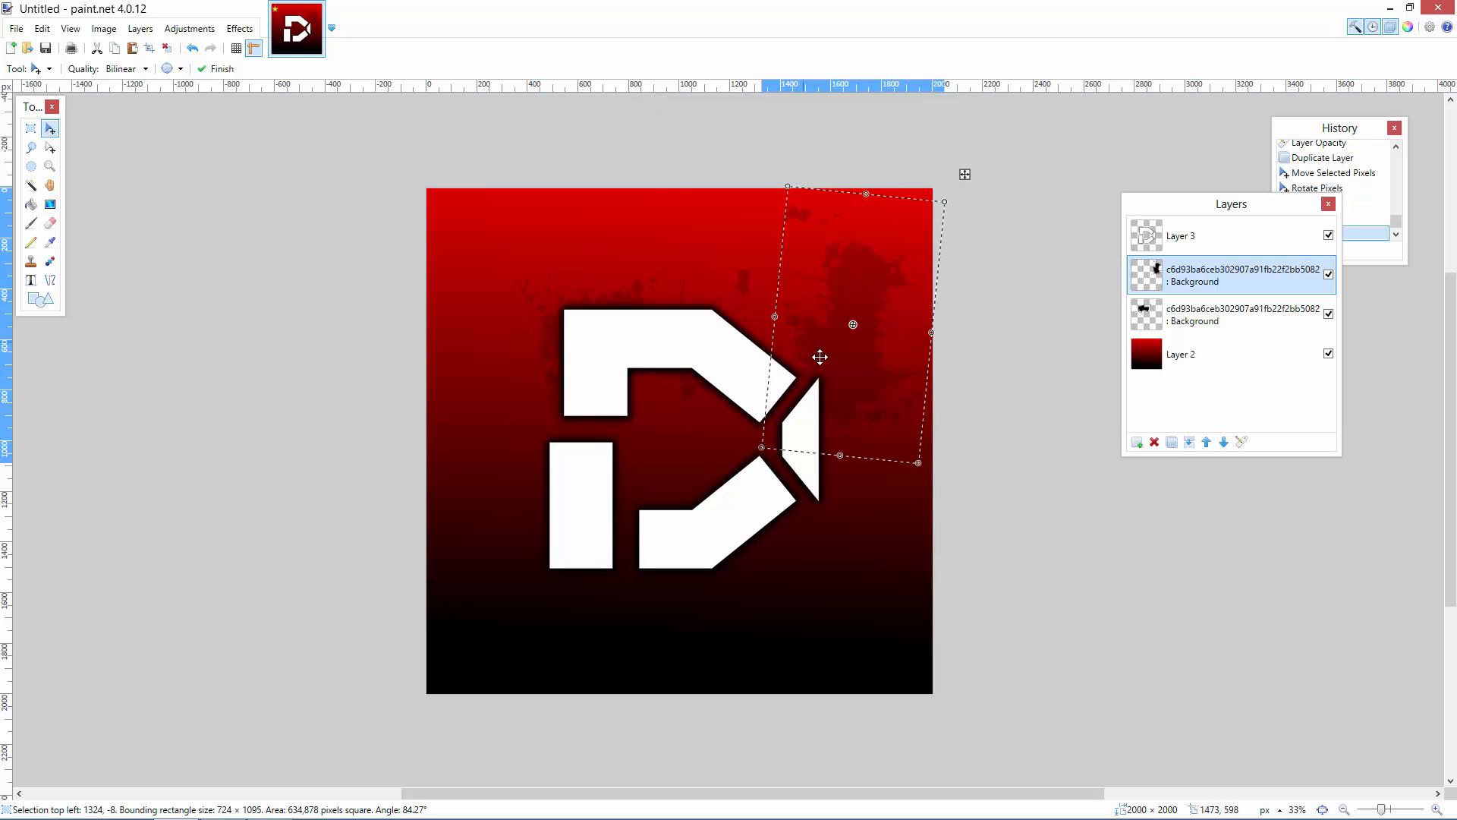
left_click_drag(820, 357, 931, 468)
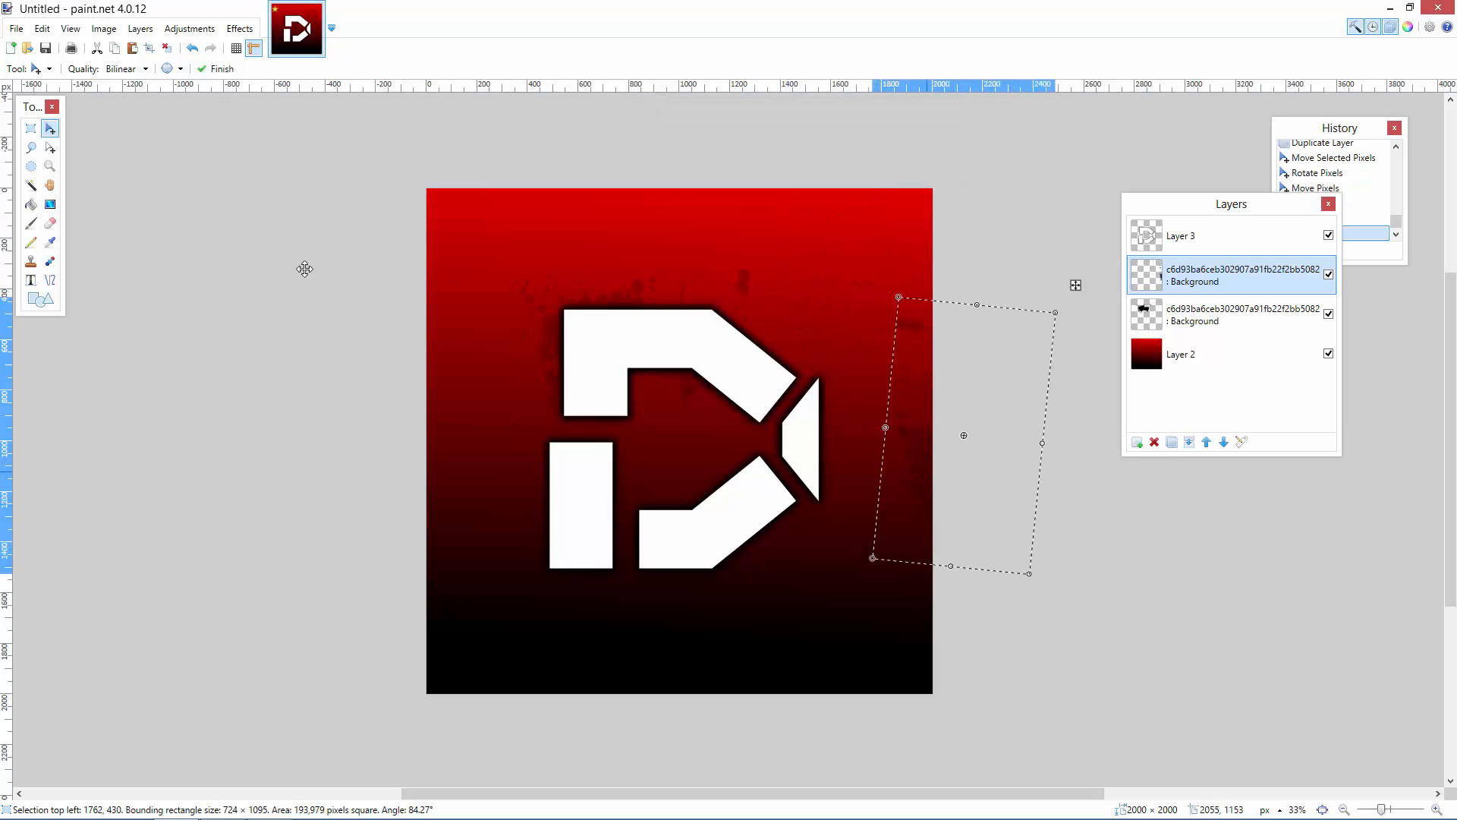
left_click(31, 128)
key("ctrl+d")
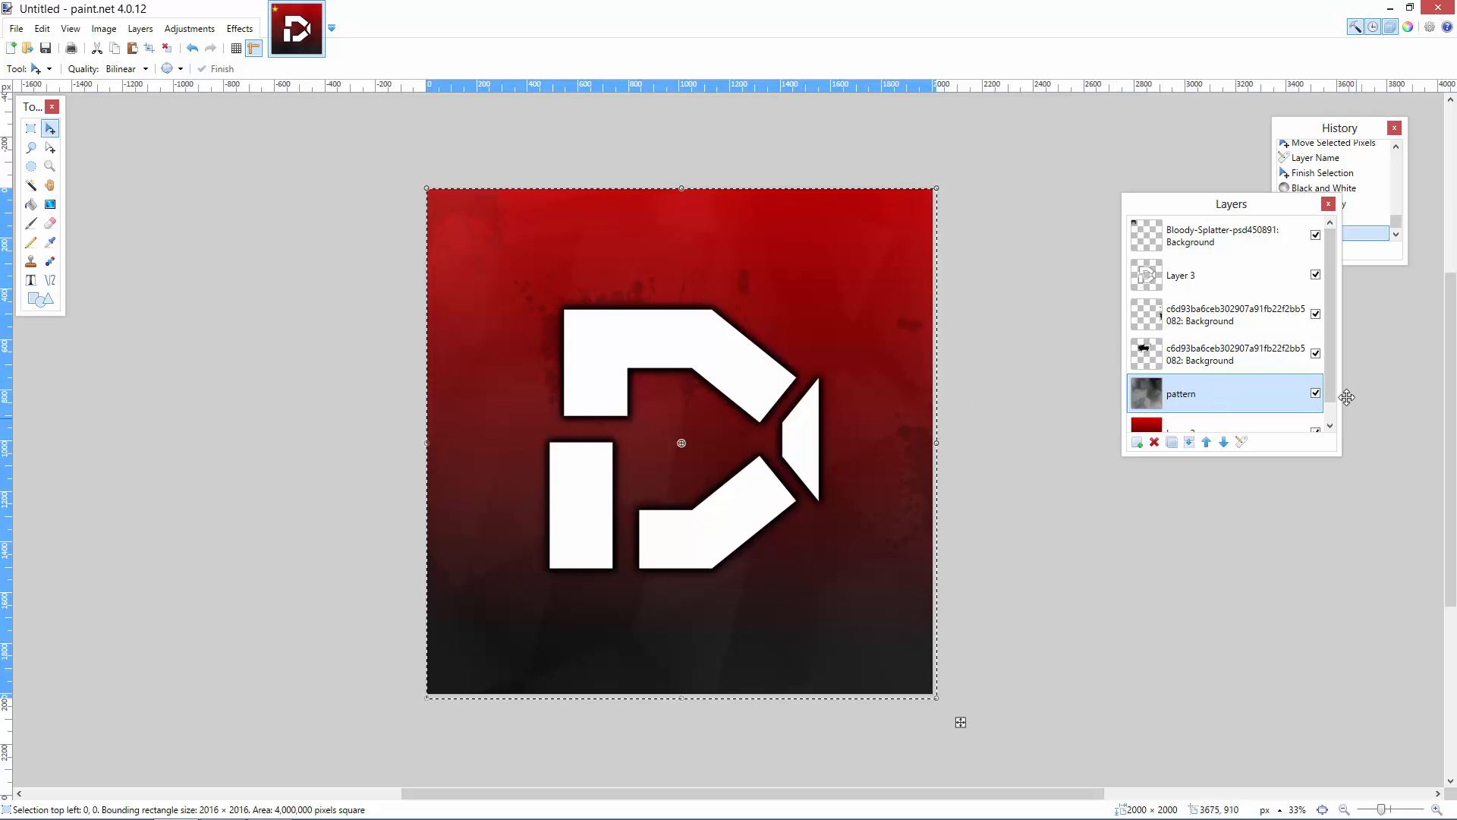
Compare the image with and without the pattern layer, leave the layer visible, and clear the selection
left_click(1316, 394)
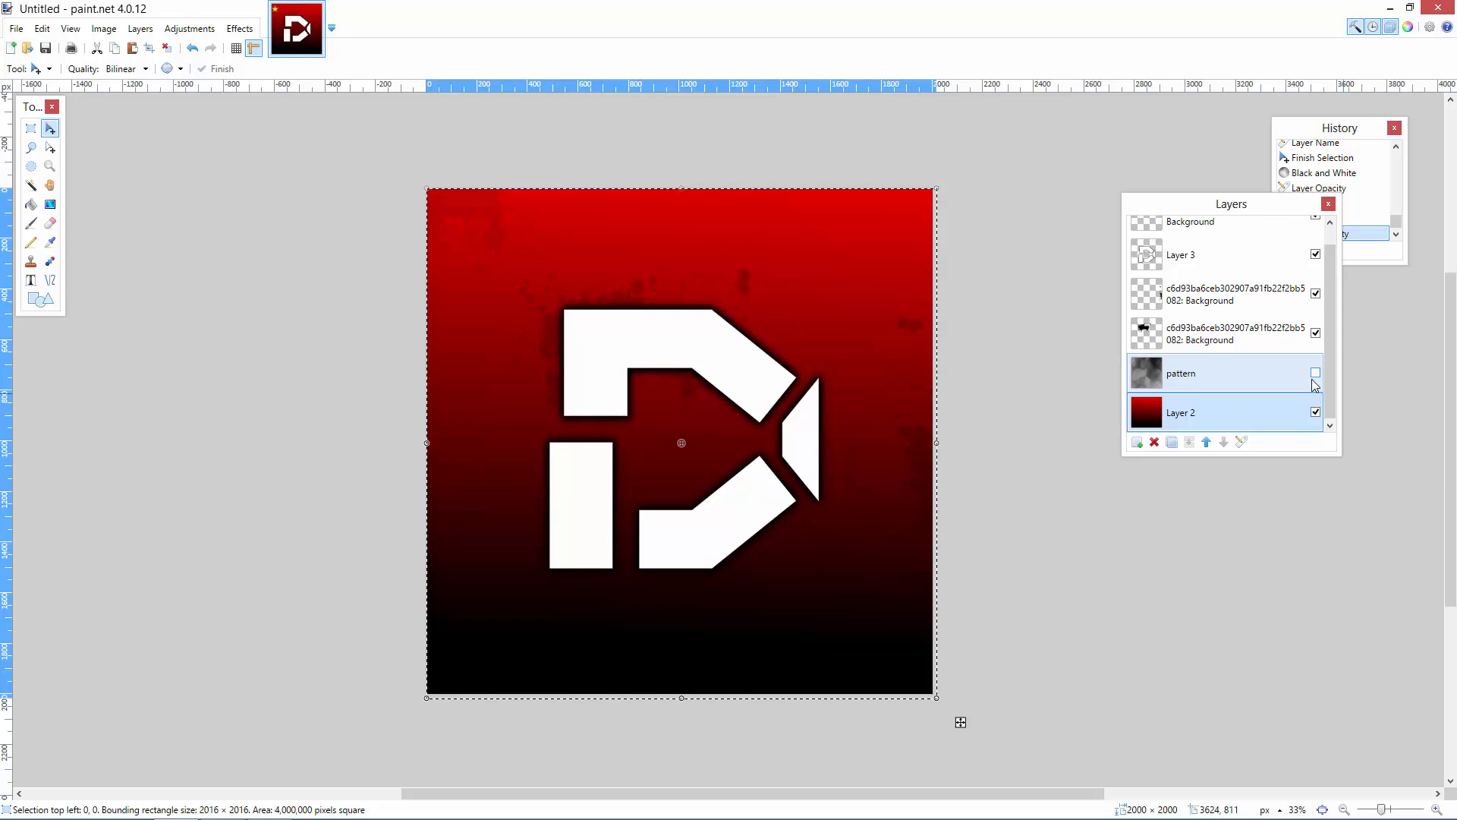
left_click(1316, 373)
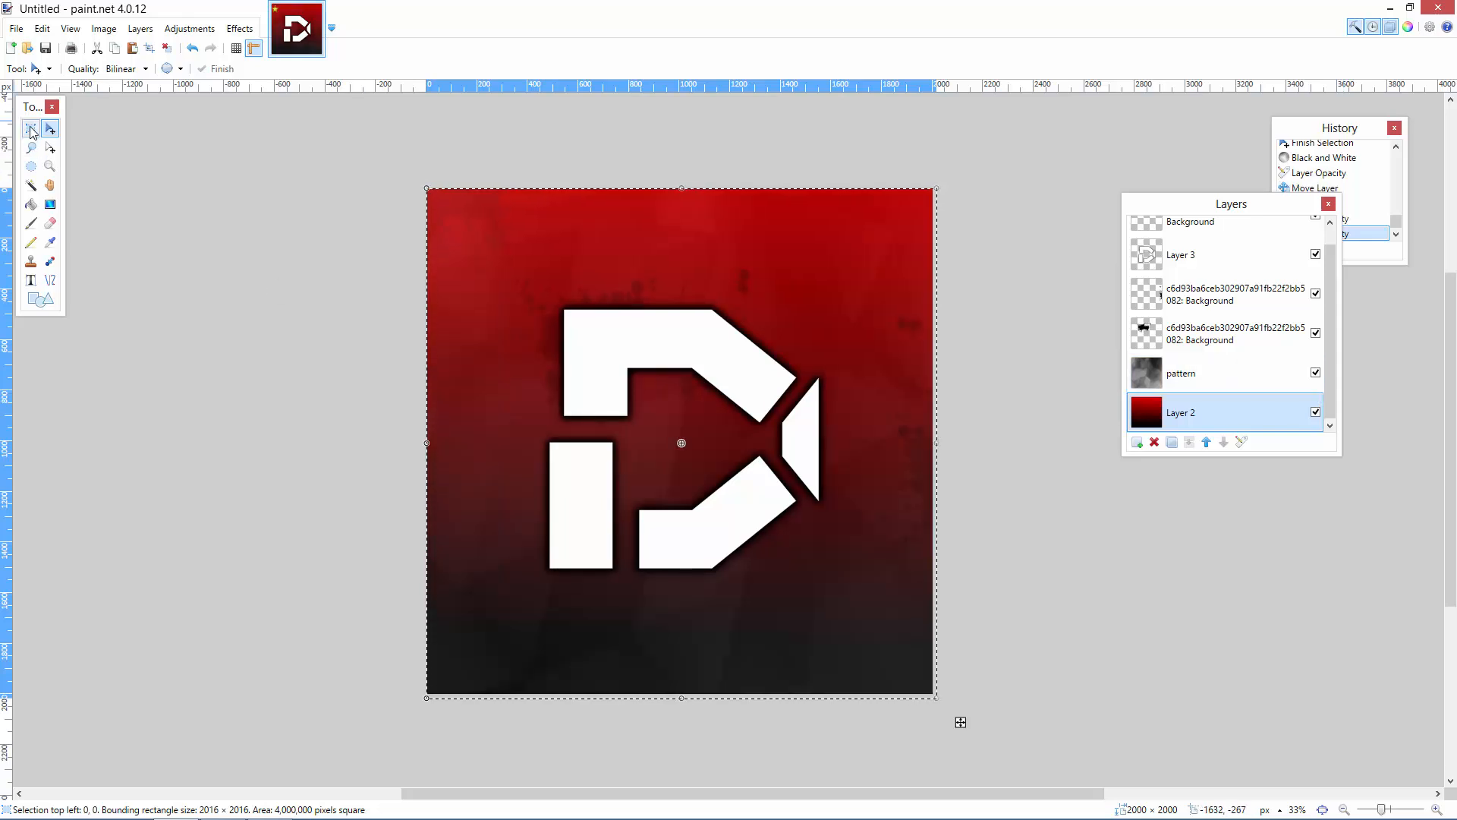
key("s")
left_click(257, 261)
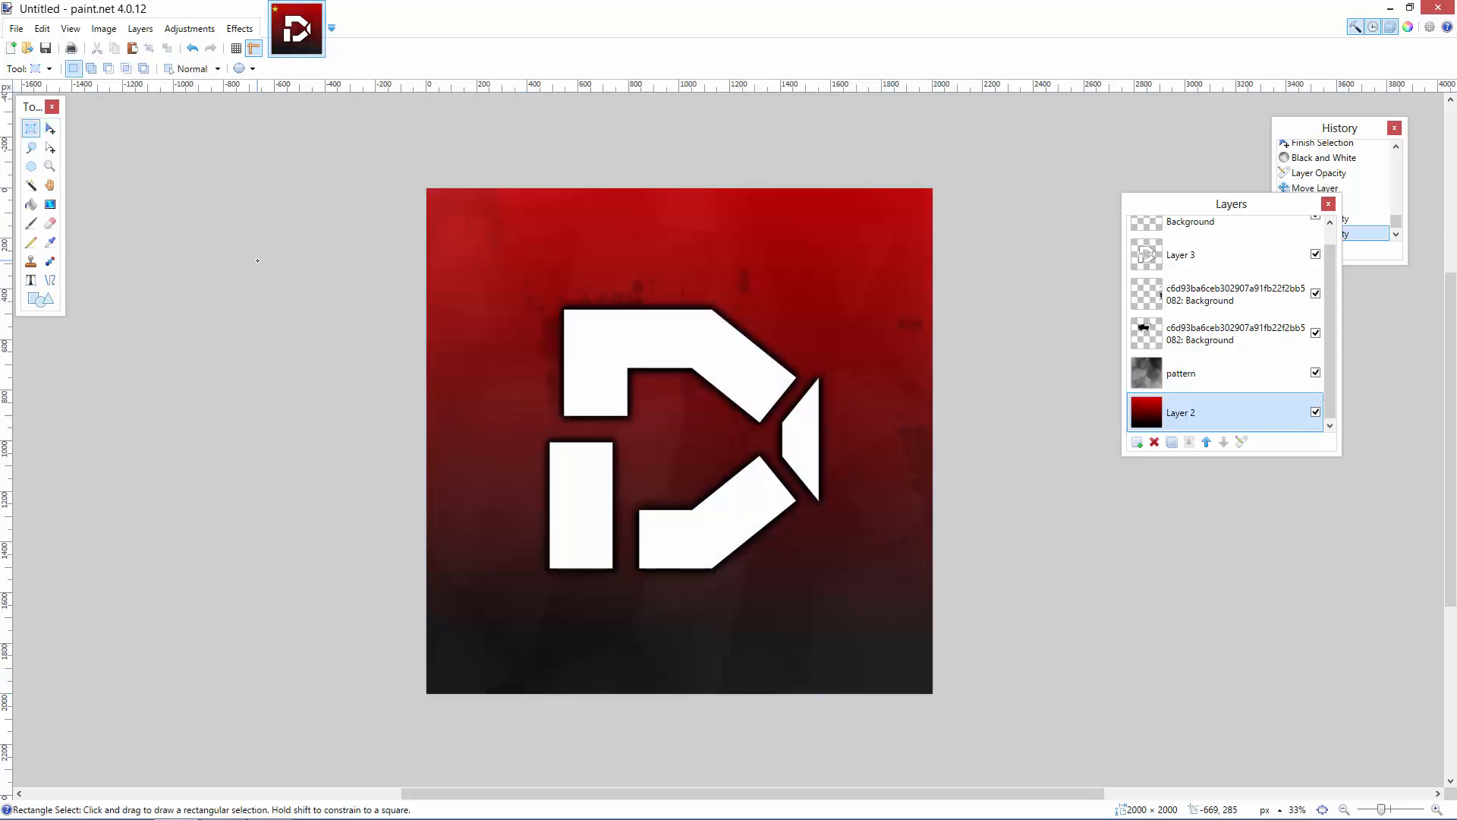
Set the opacity of the pattern layer to 39
double_click(1182, 387)
left_click_drag(756, 457, 749, 449)
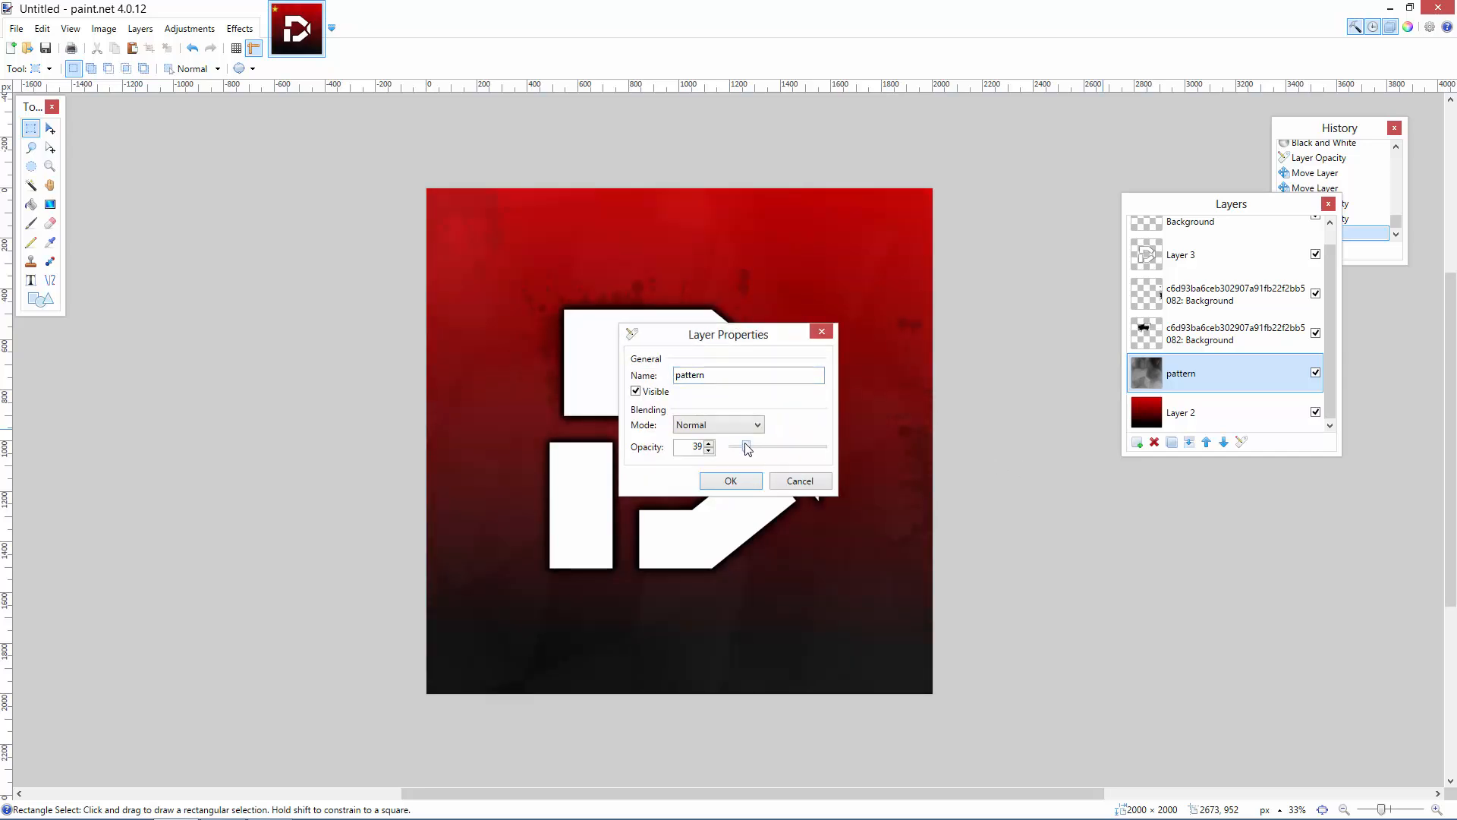
left_click(731, 478)
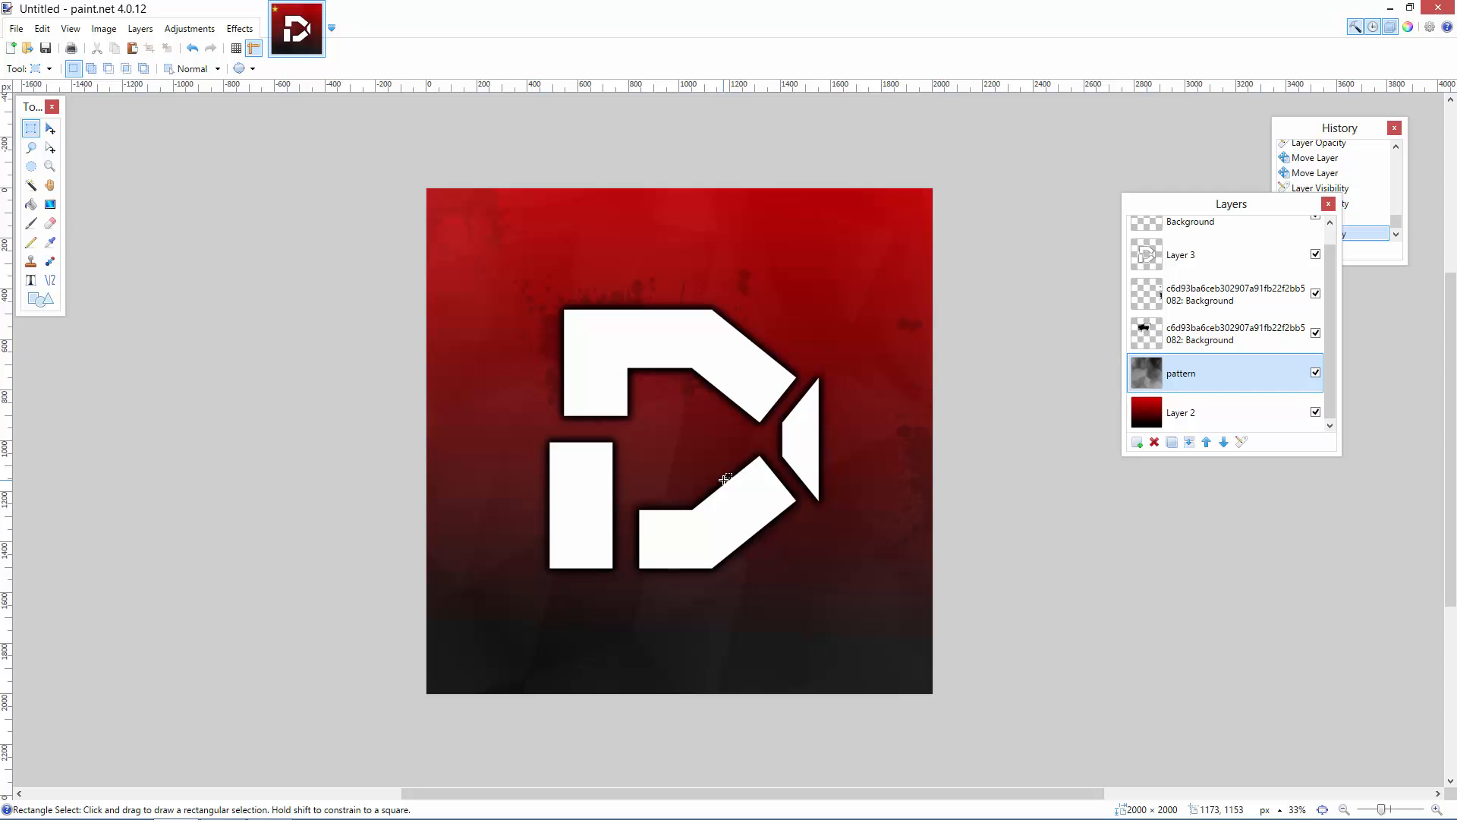